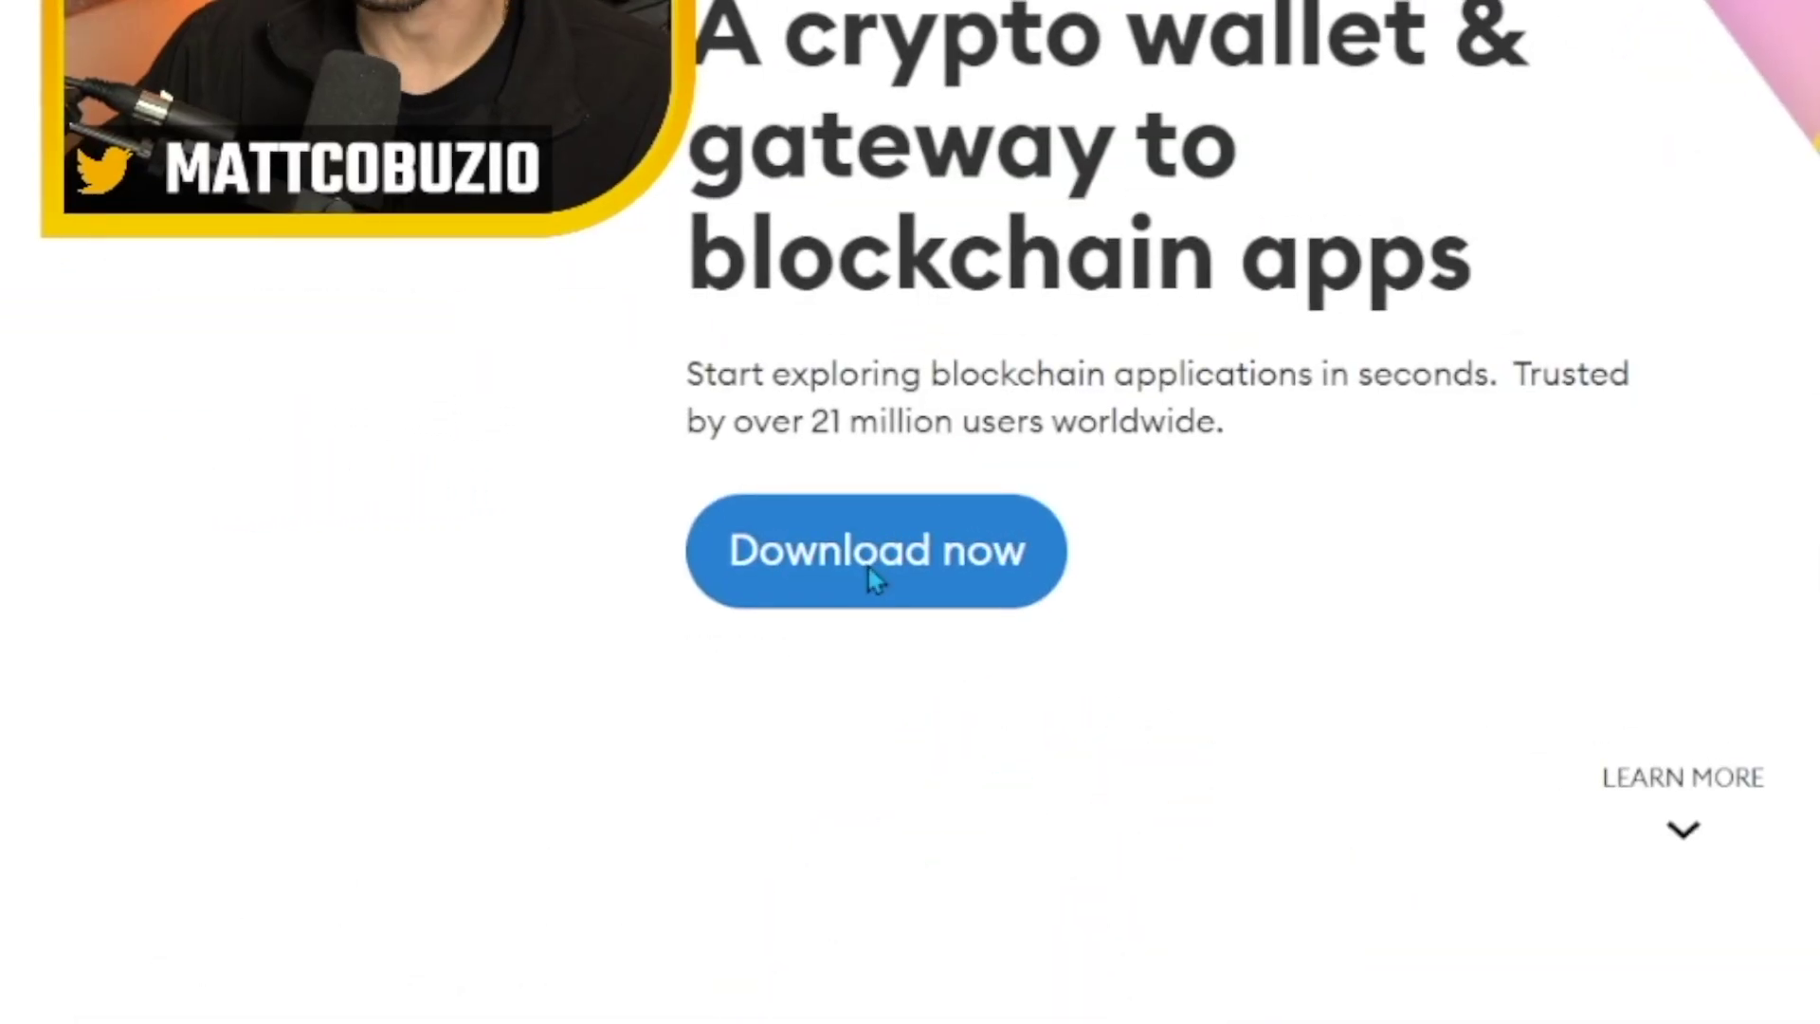
Compare MetaMask's iOS, Android and Chrome install options, then go to its Chrome Web Store listing
left_click(868, 568)
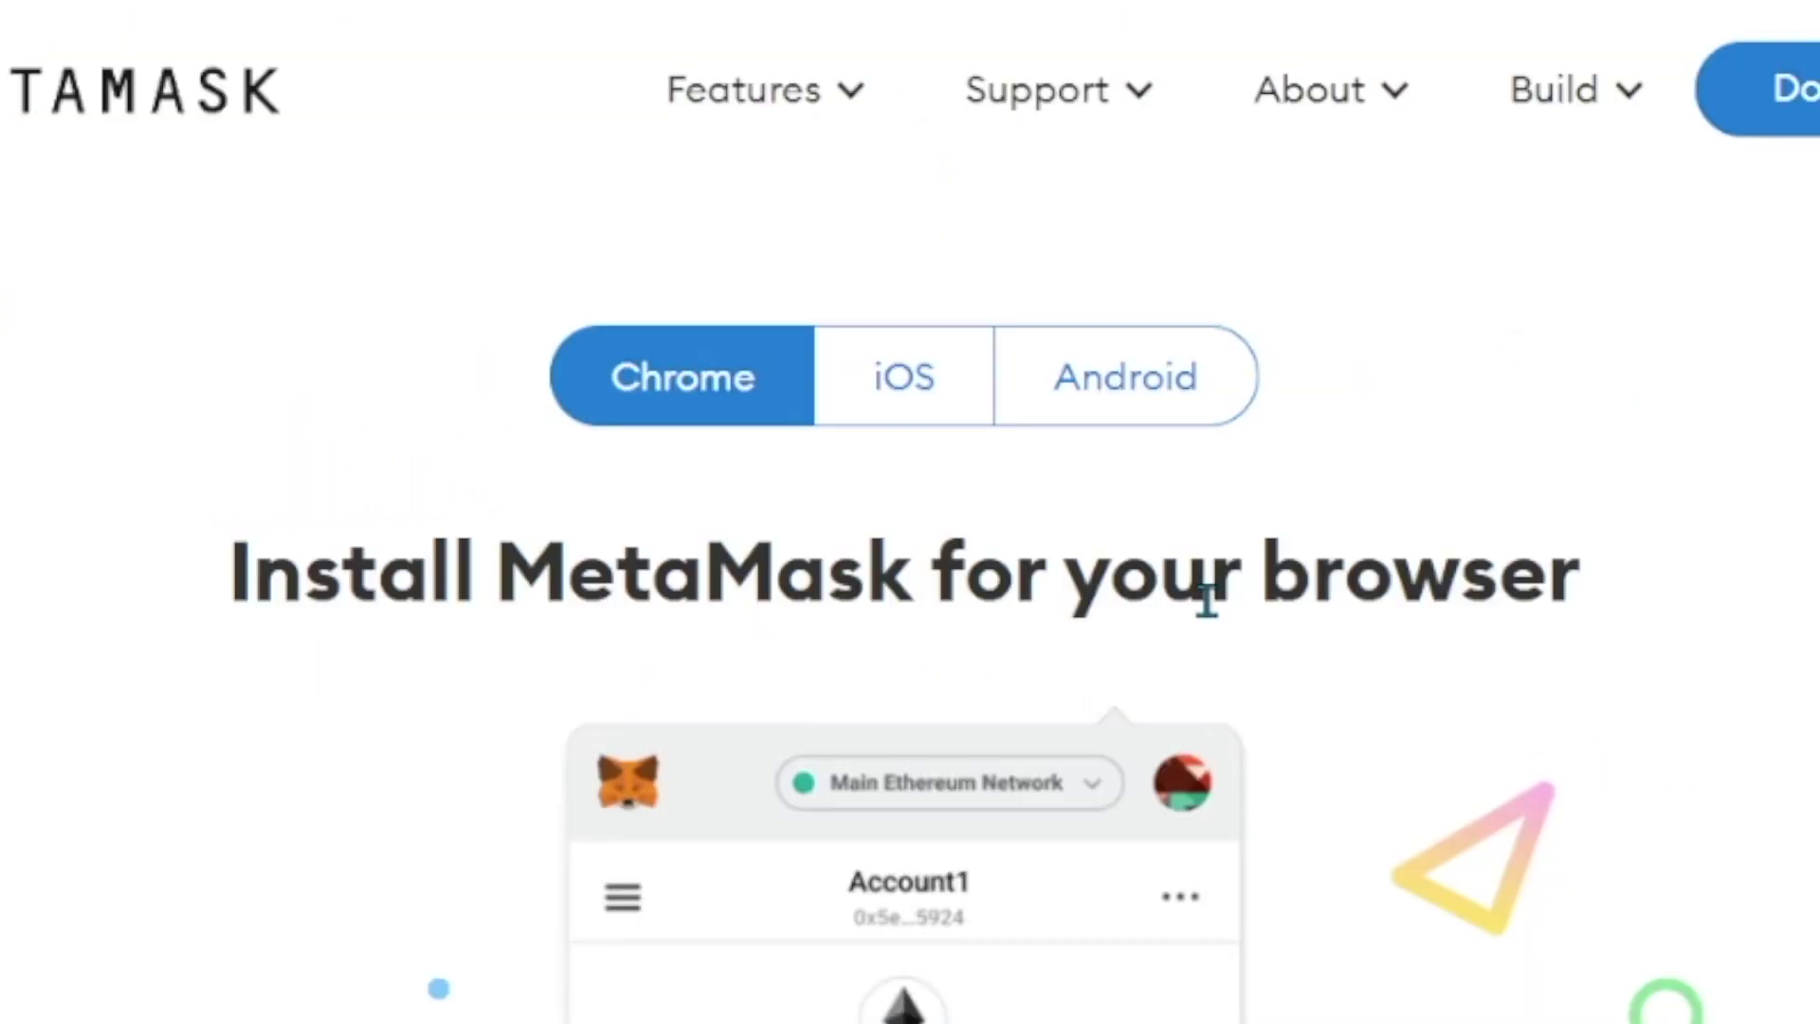
left_click(948, 418)
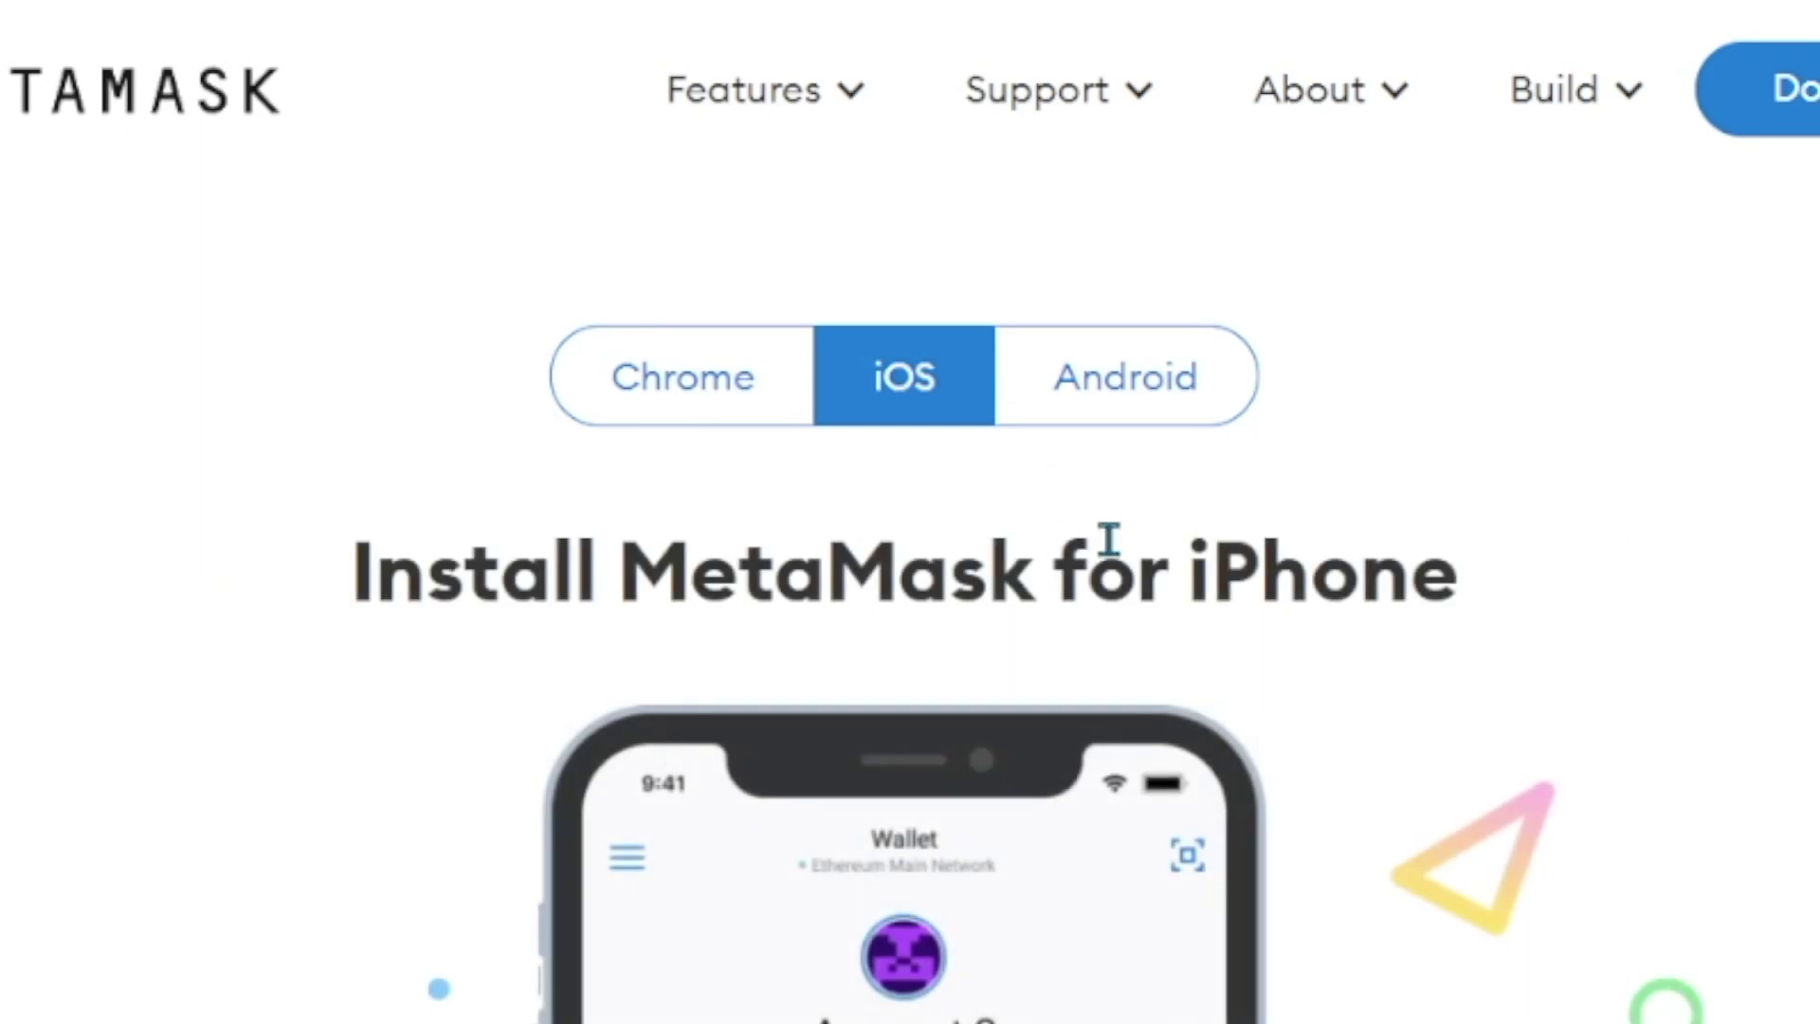
left_click(1133, 417)
left_click(776, 417)
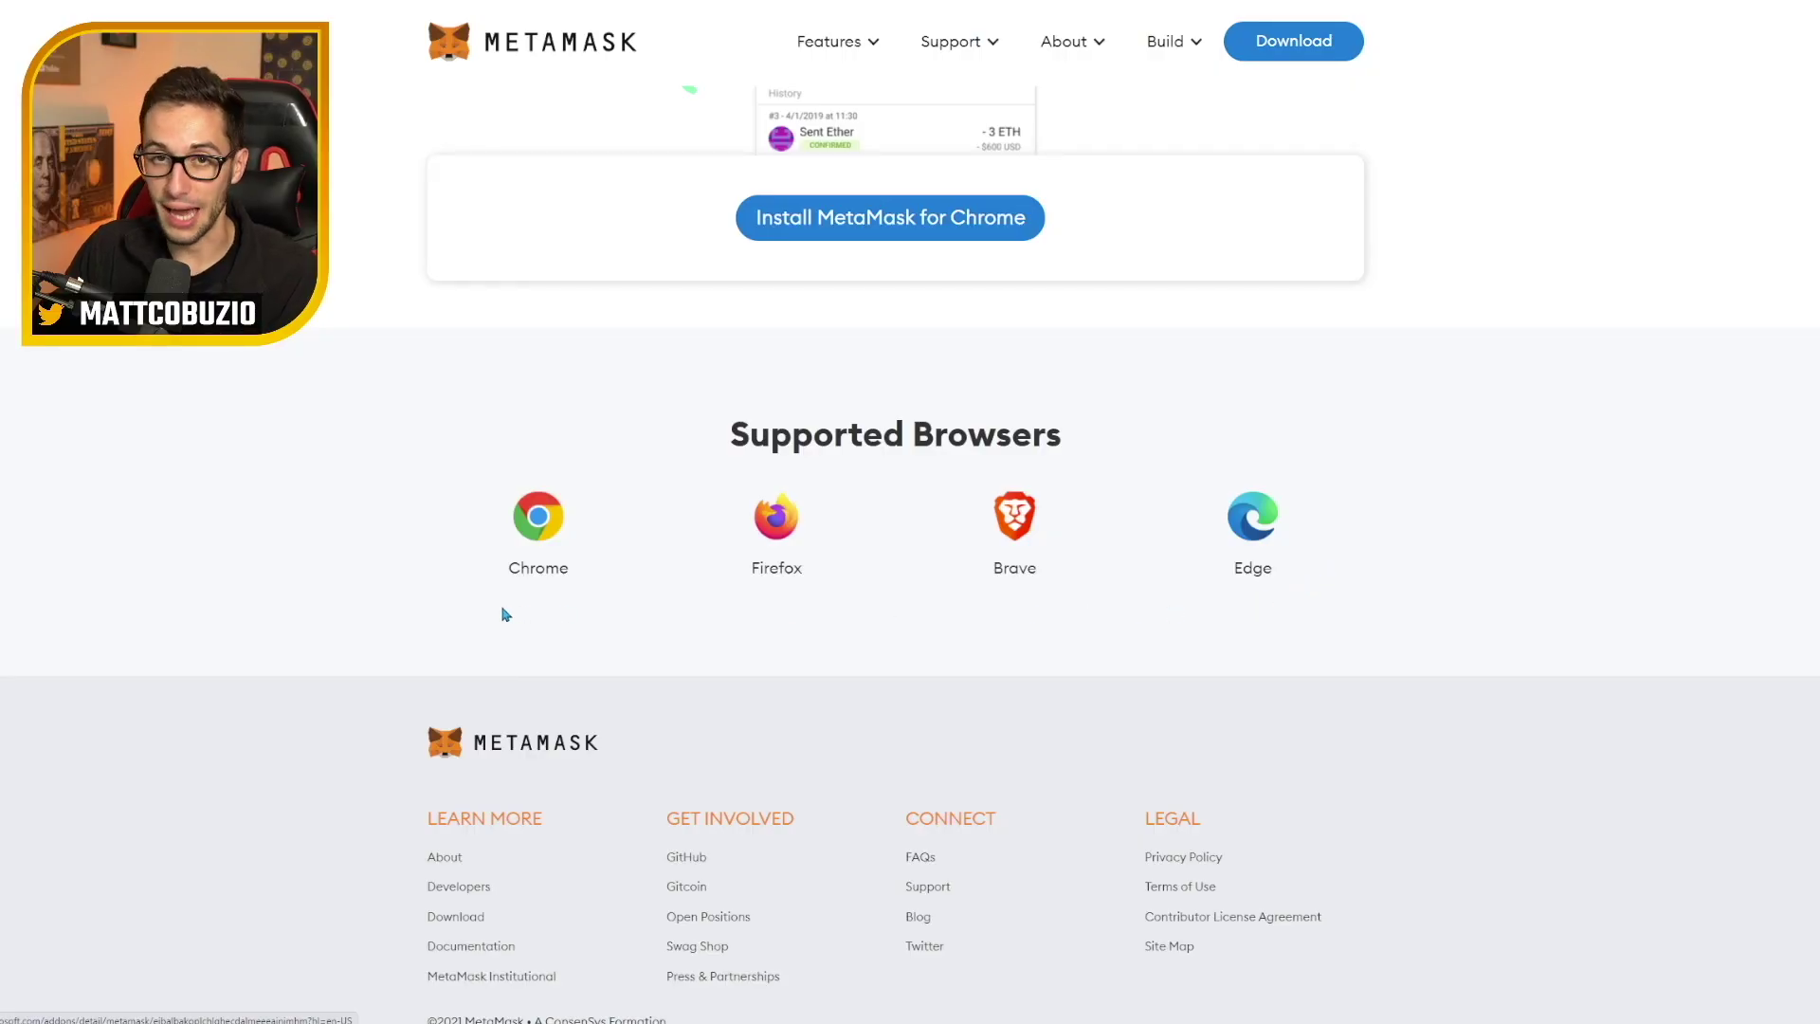
scroll(874, 709, "up", 5)
left_click(874, 706)
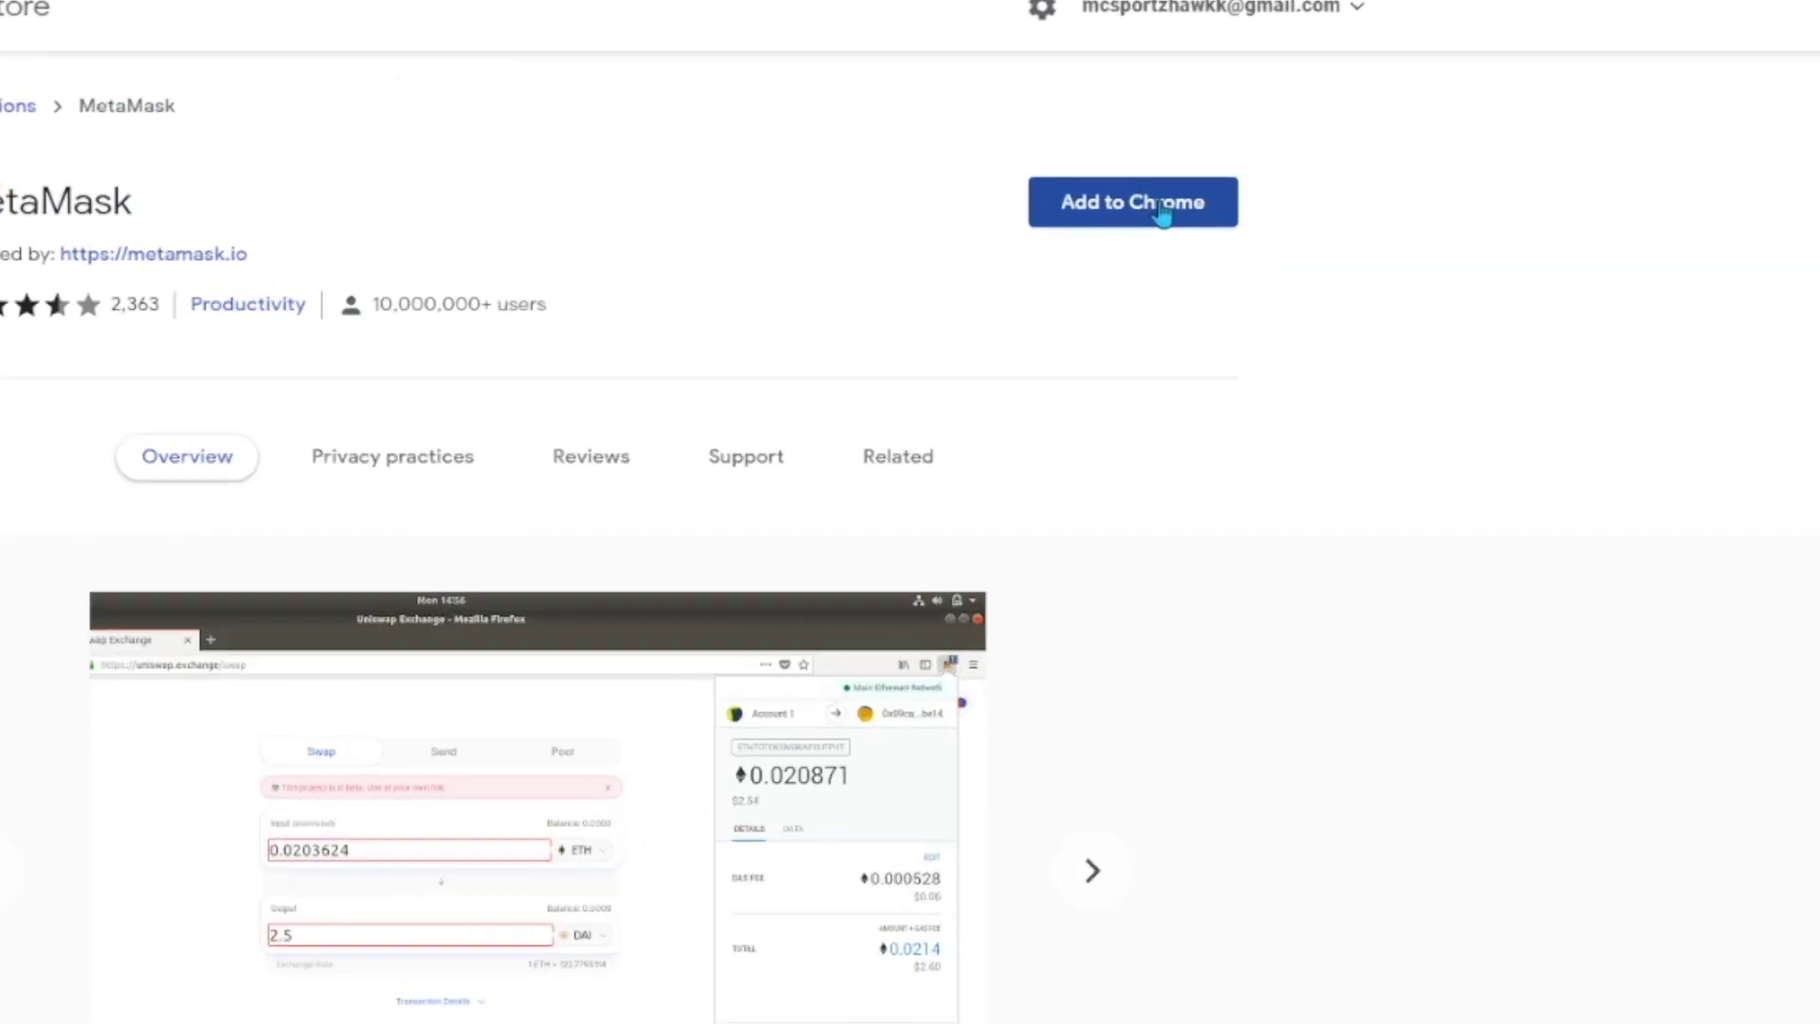
Add the MetaMask extension to Chrome and approve its permissions
left_click(1162, 214)
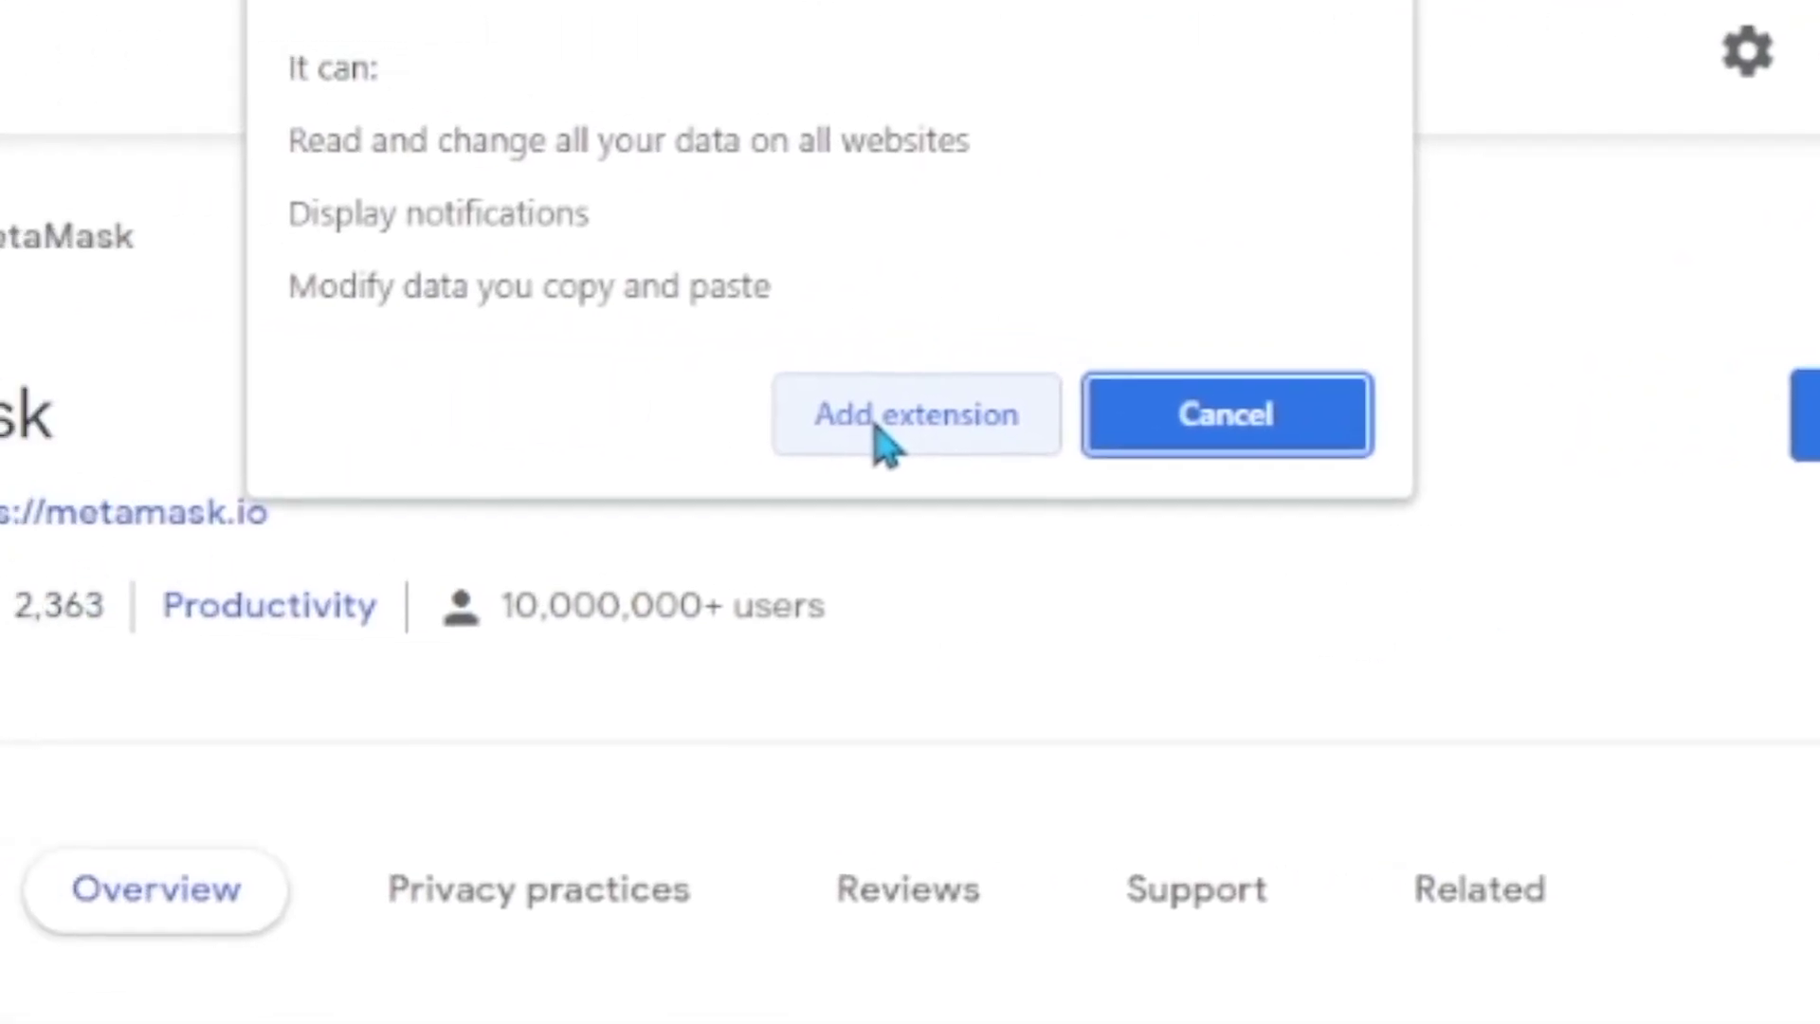
left_click(881, 441)
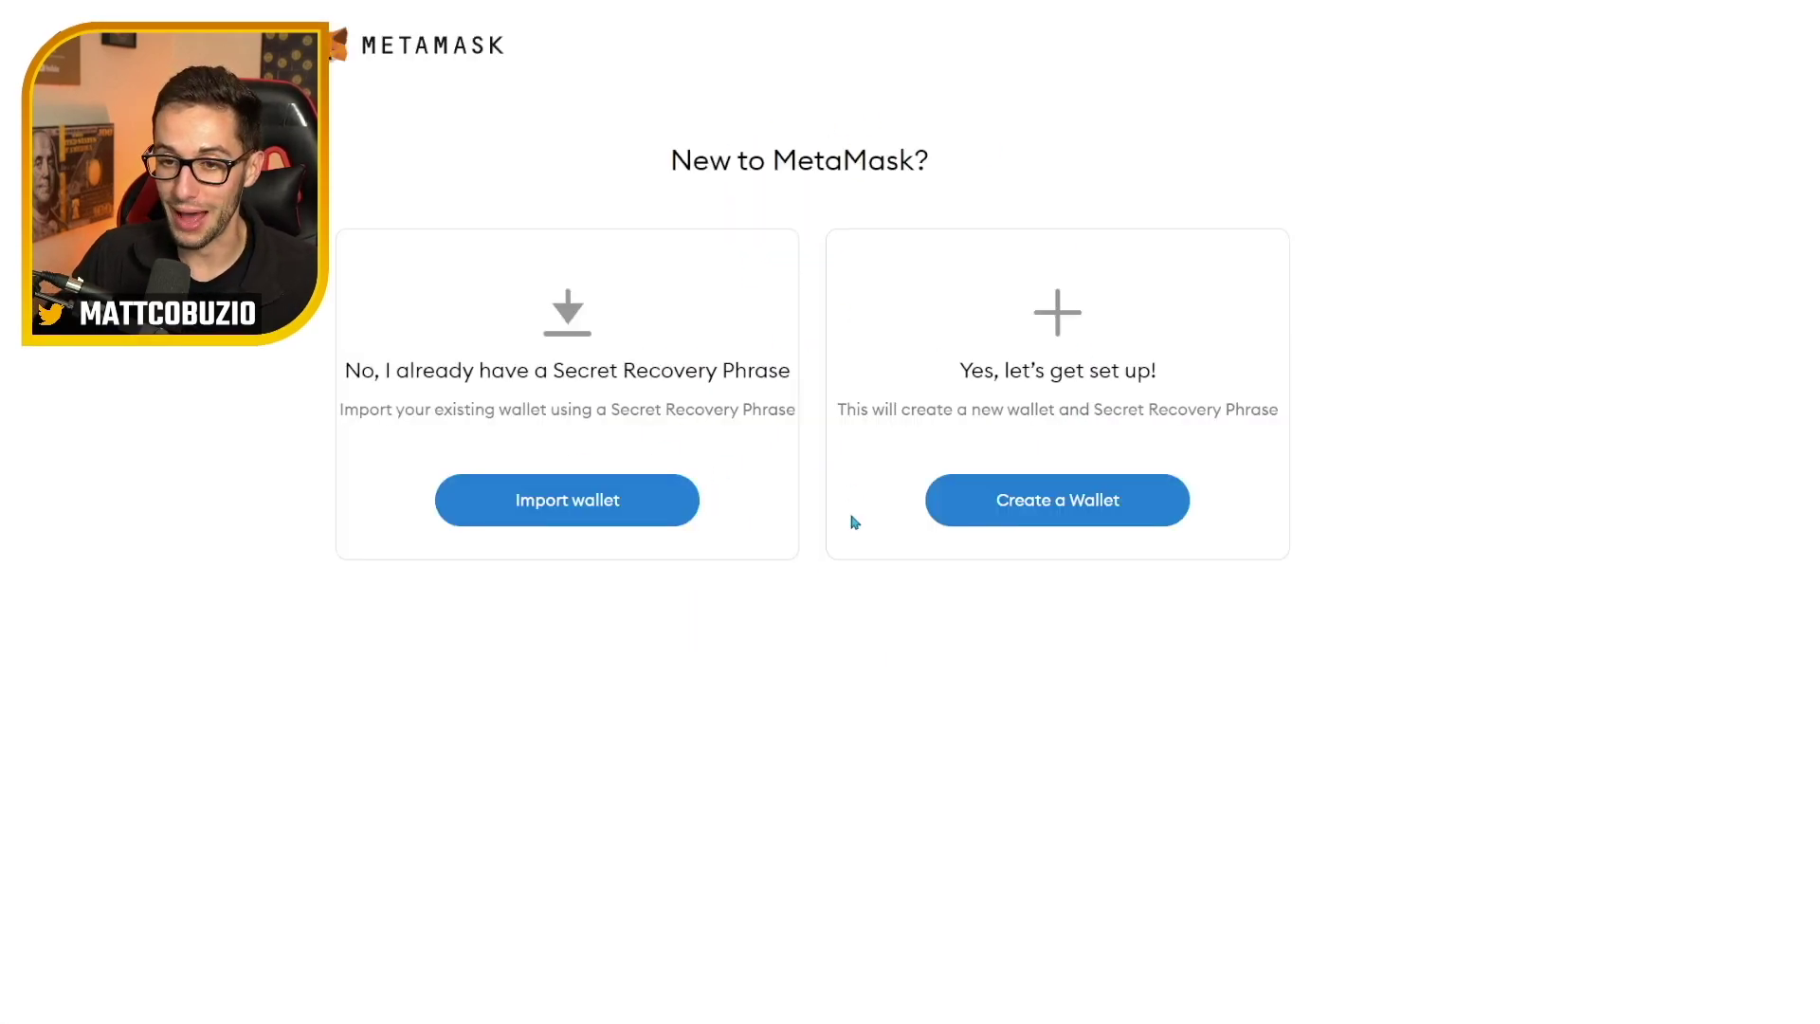
Begin creating a brand-new wallet and agree to share anonymous usage data
left_click(1051, 503)
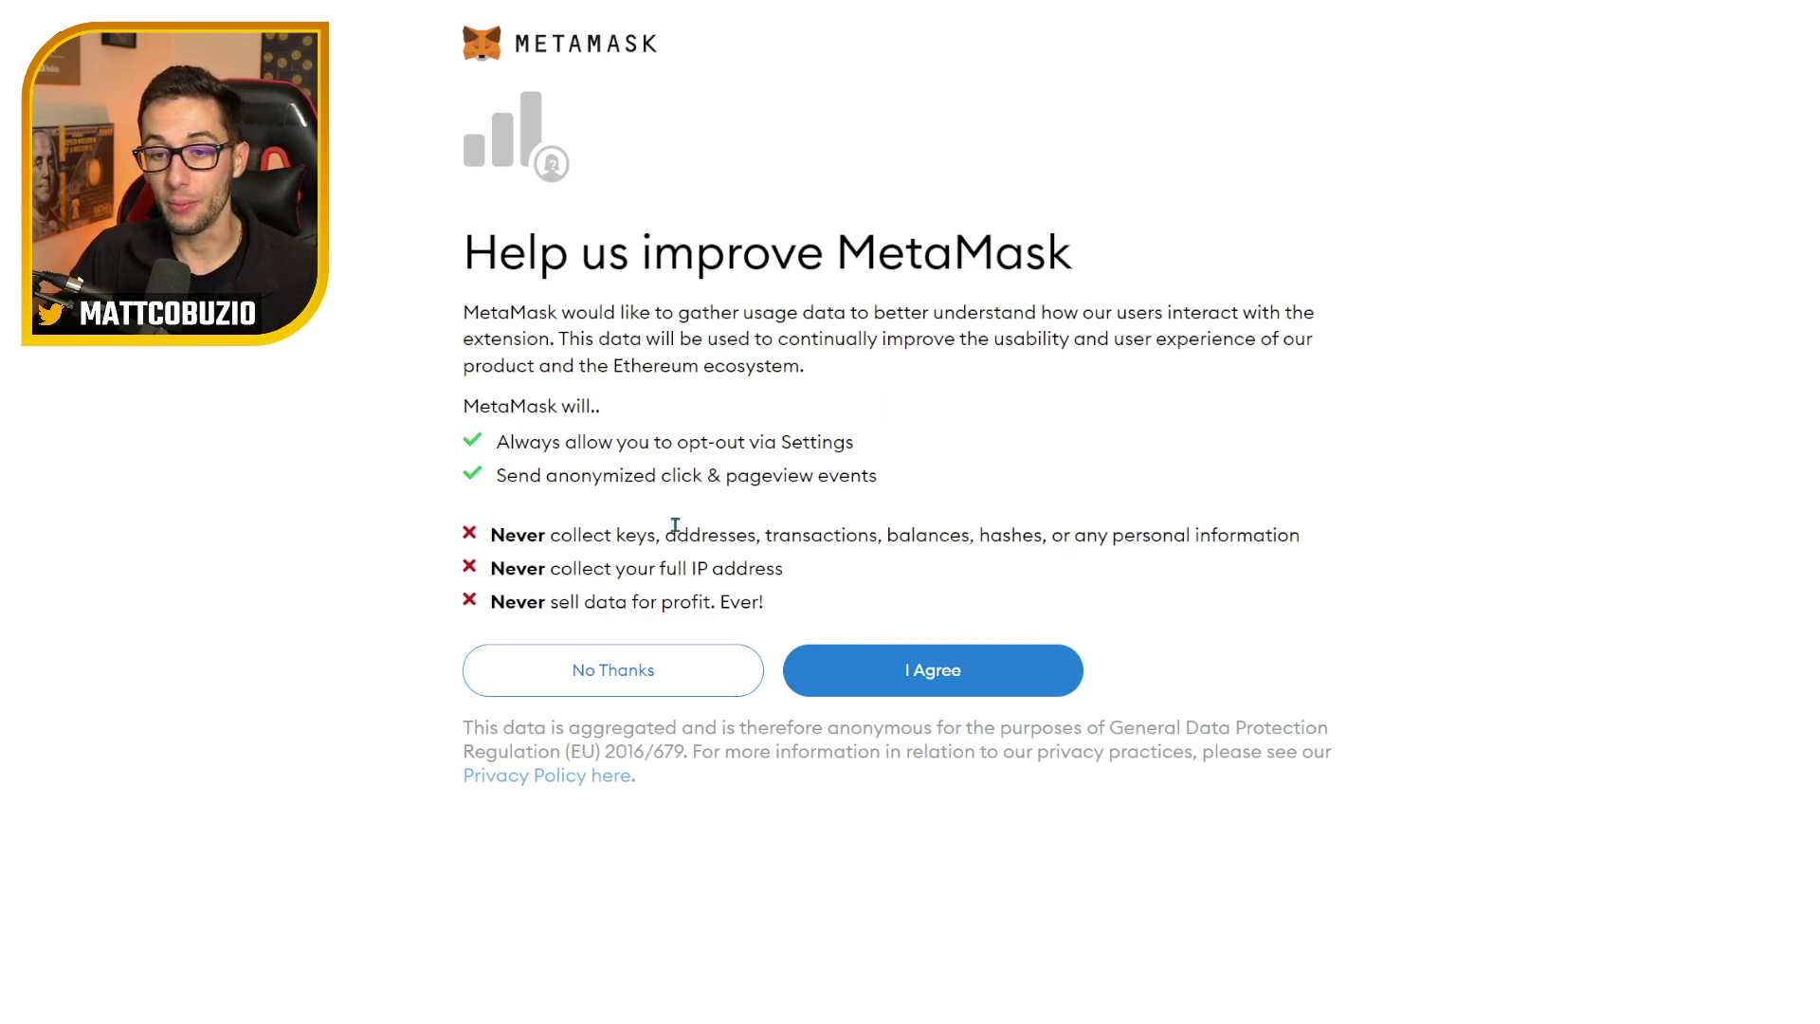
left_click_drag(648, 535, 869, 536)
left_click(881, 573)
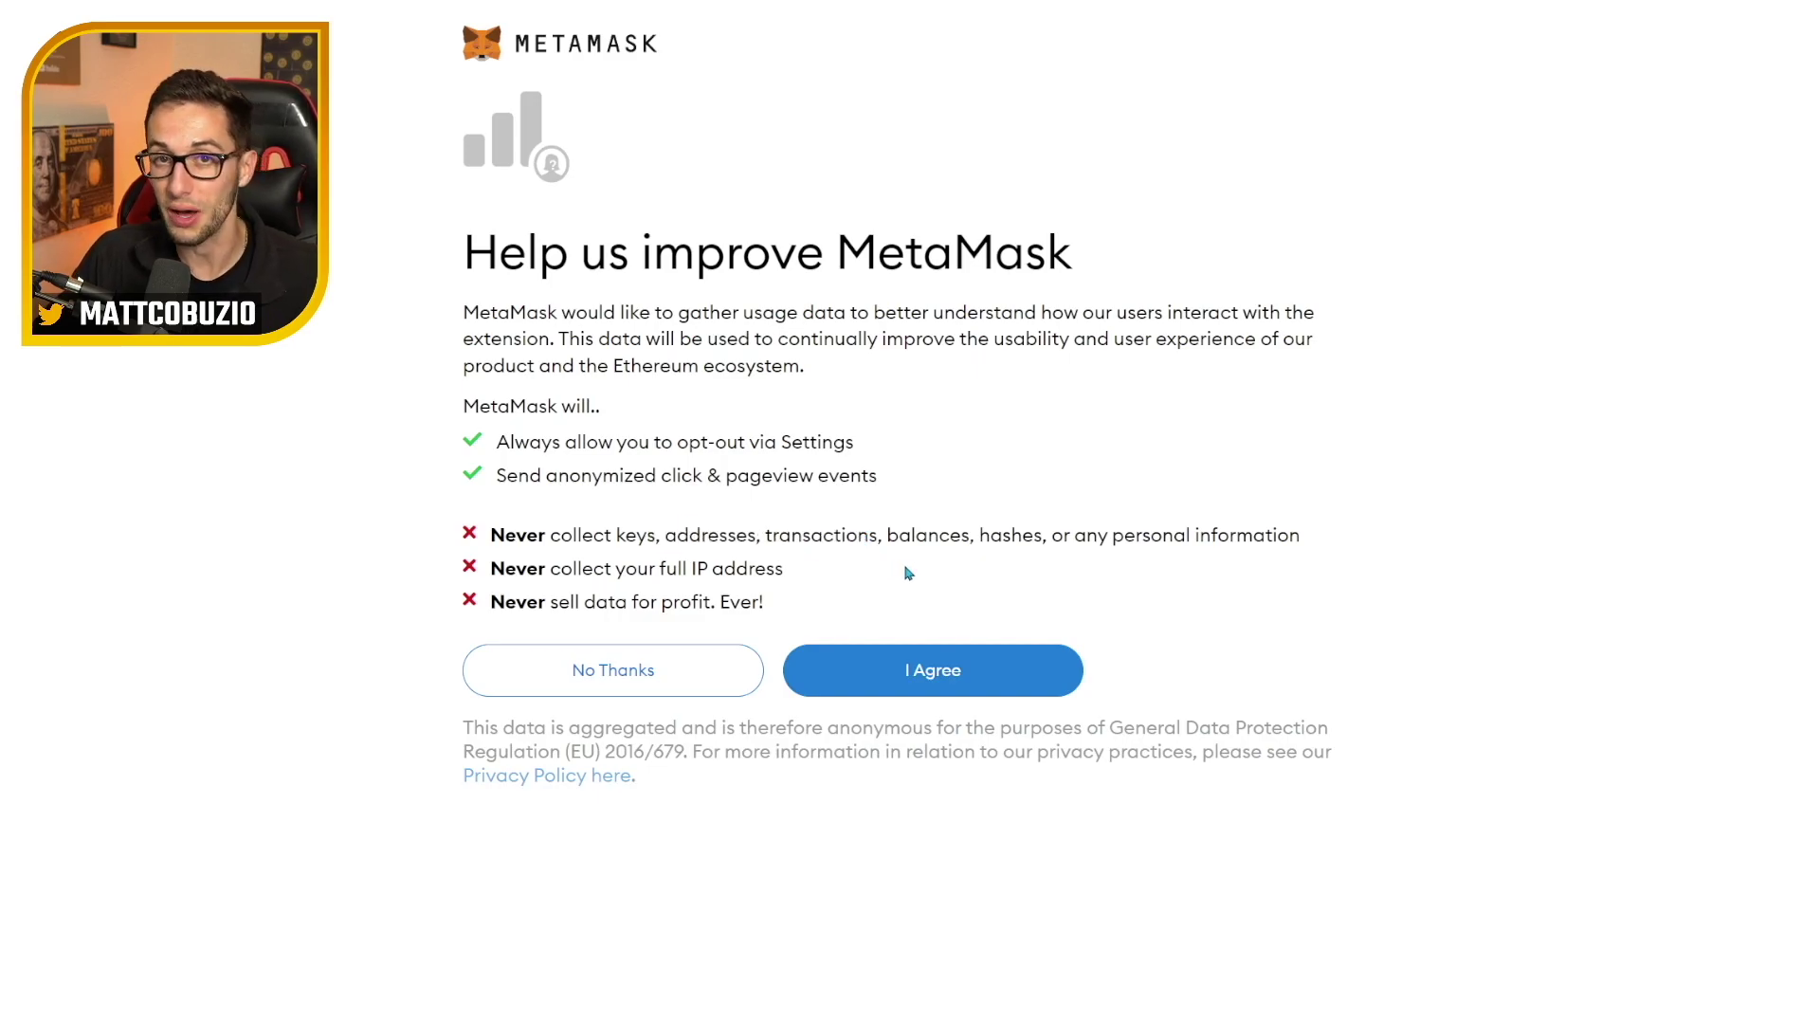
left_click(942, 681)
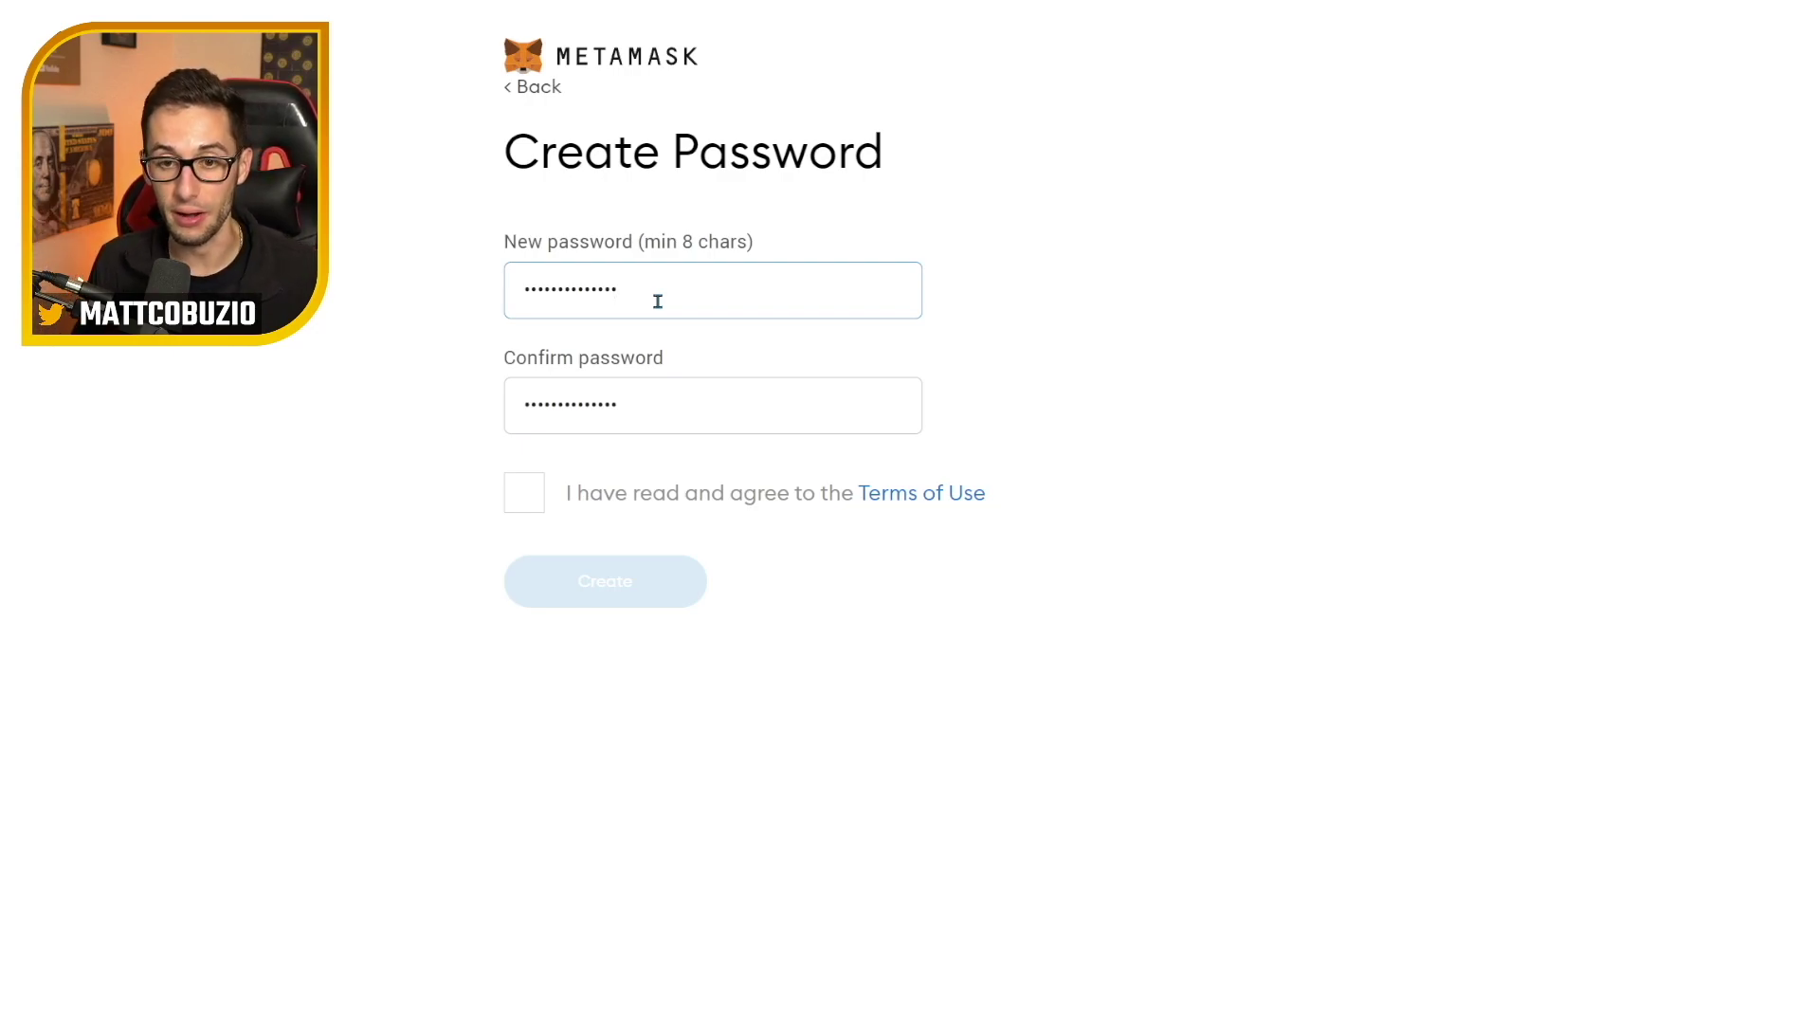
Accept the Terms of Use, create the wallet, and continue past the Secure your wallet video
left_click(614, 492)
left_click(626, 583)
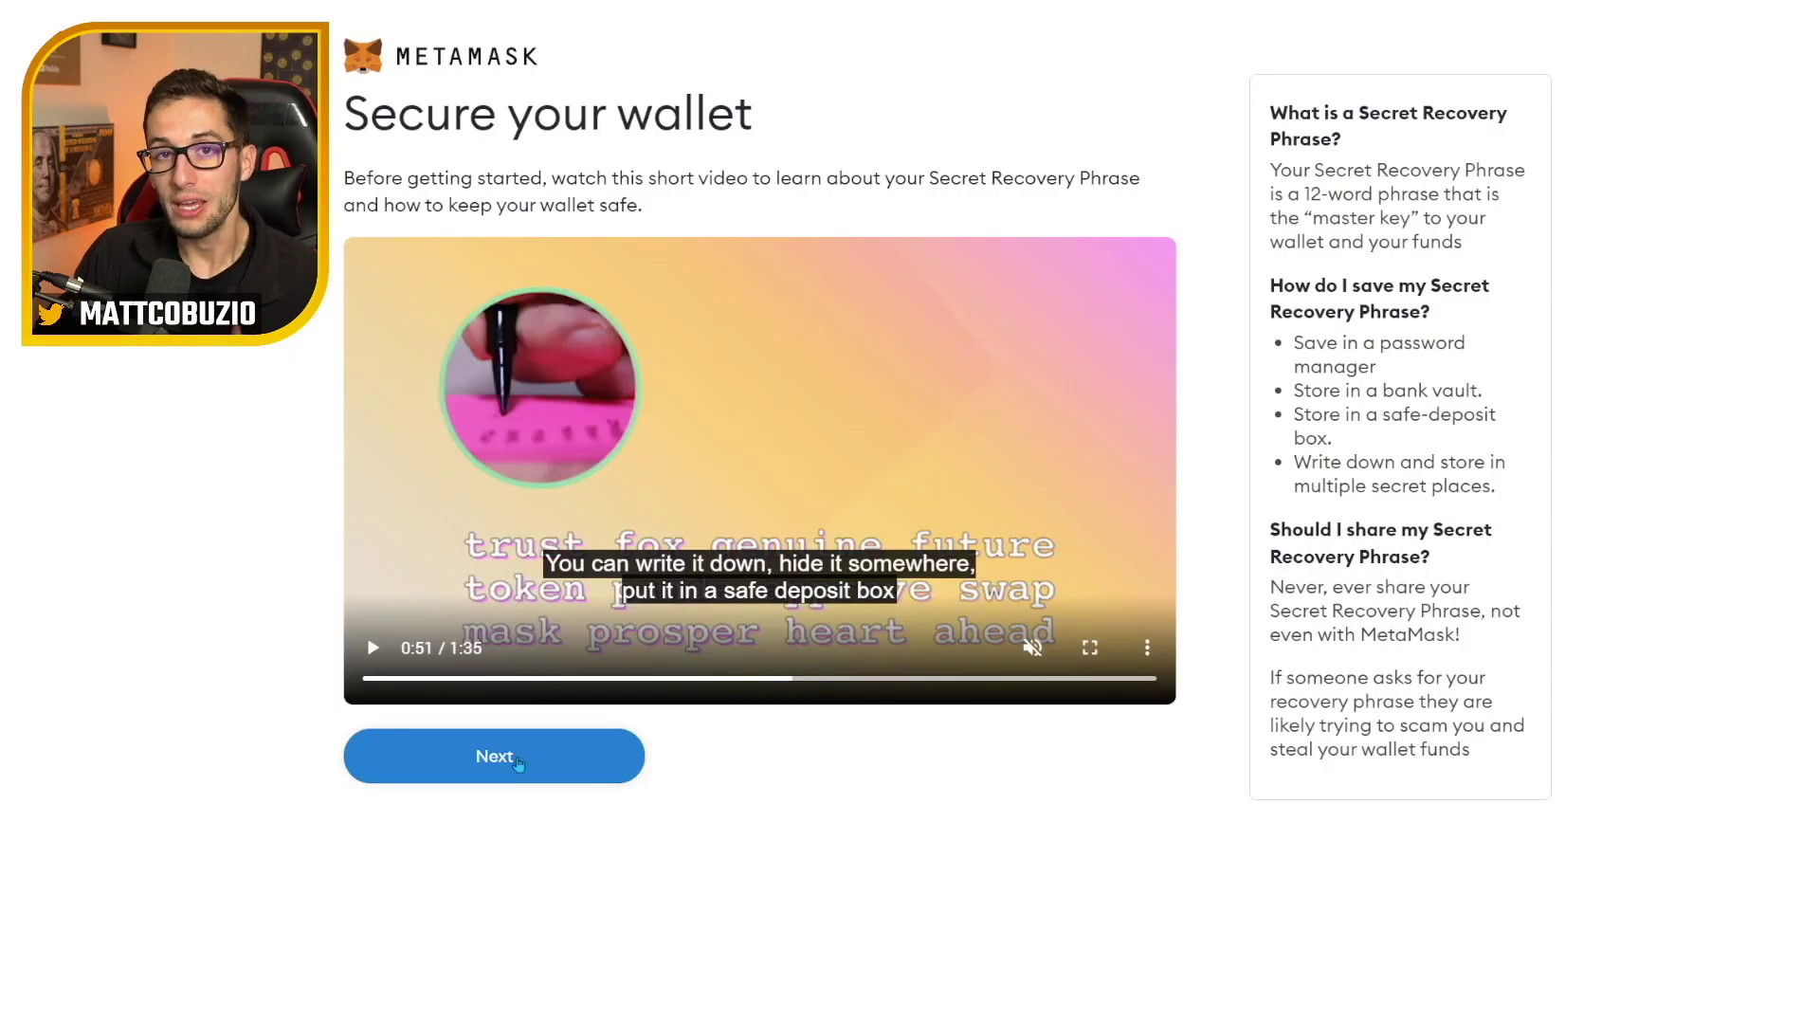
left_click(518, 763)
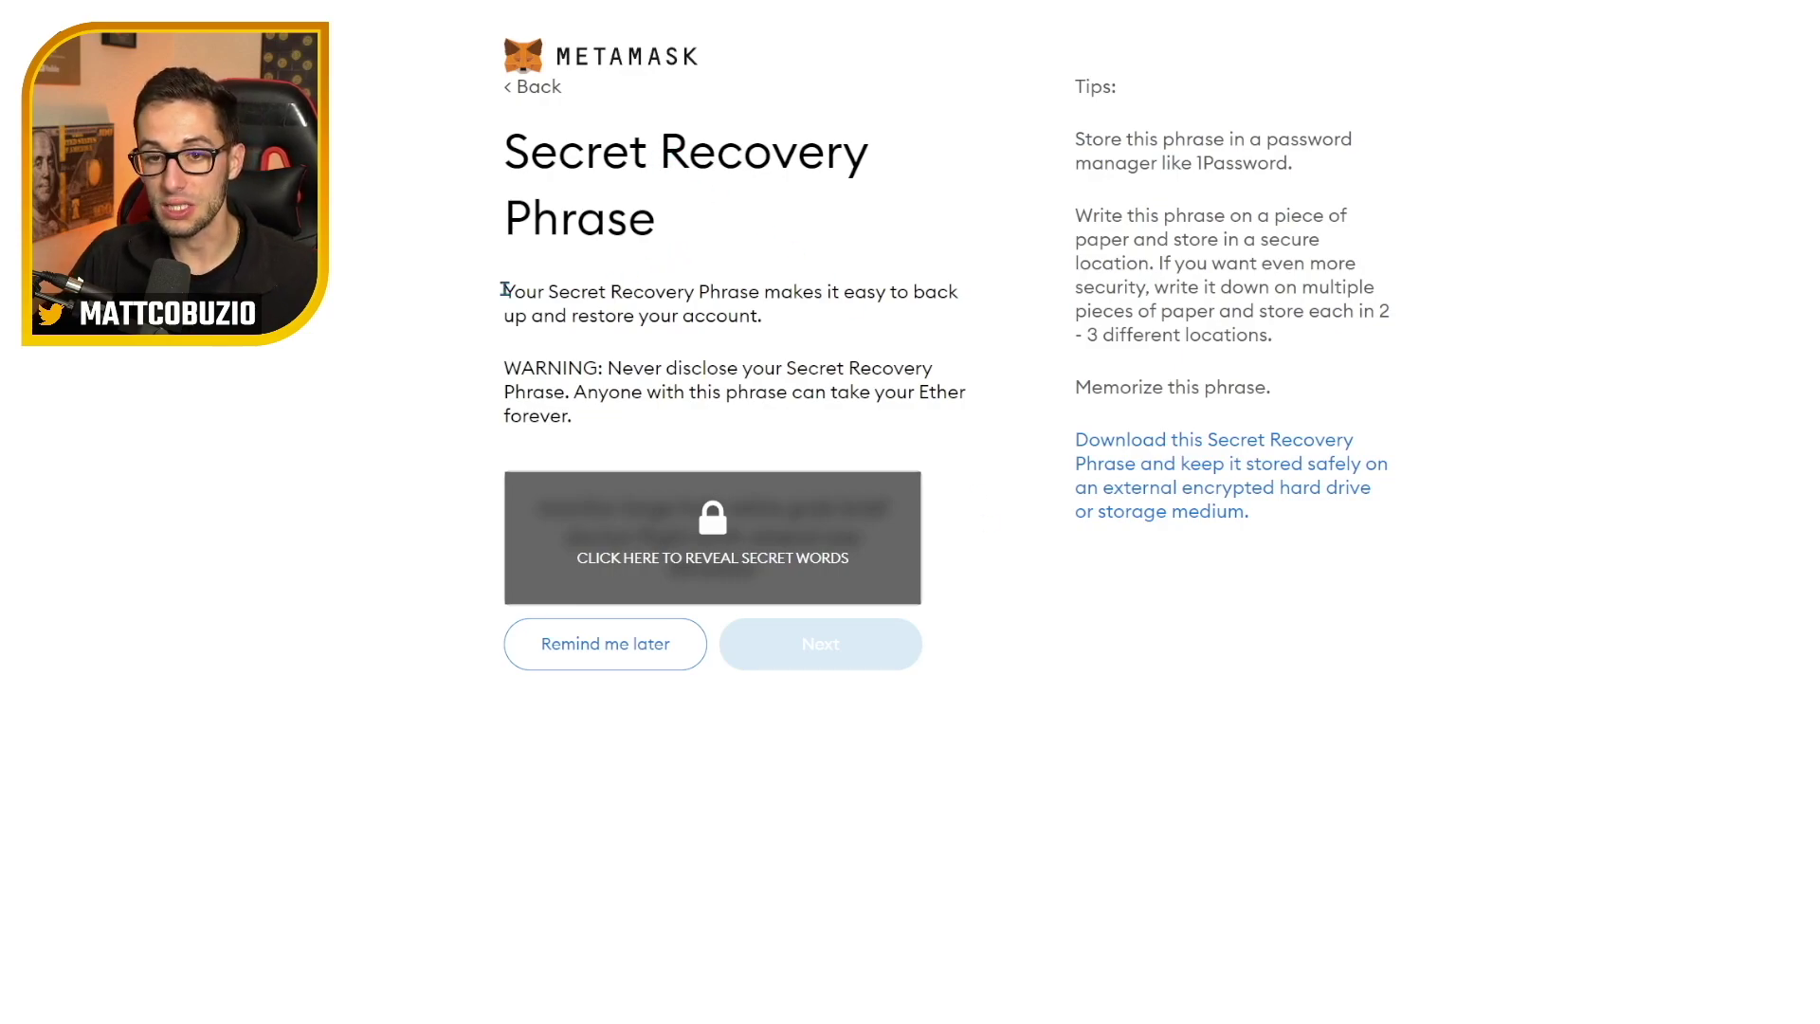
left_click_drag(513, 291, 837, 317)
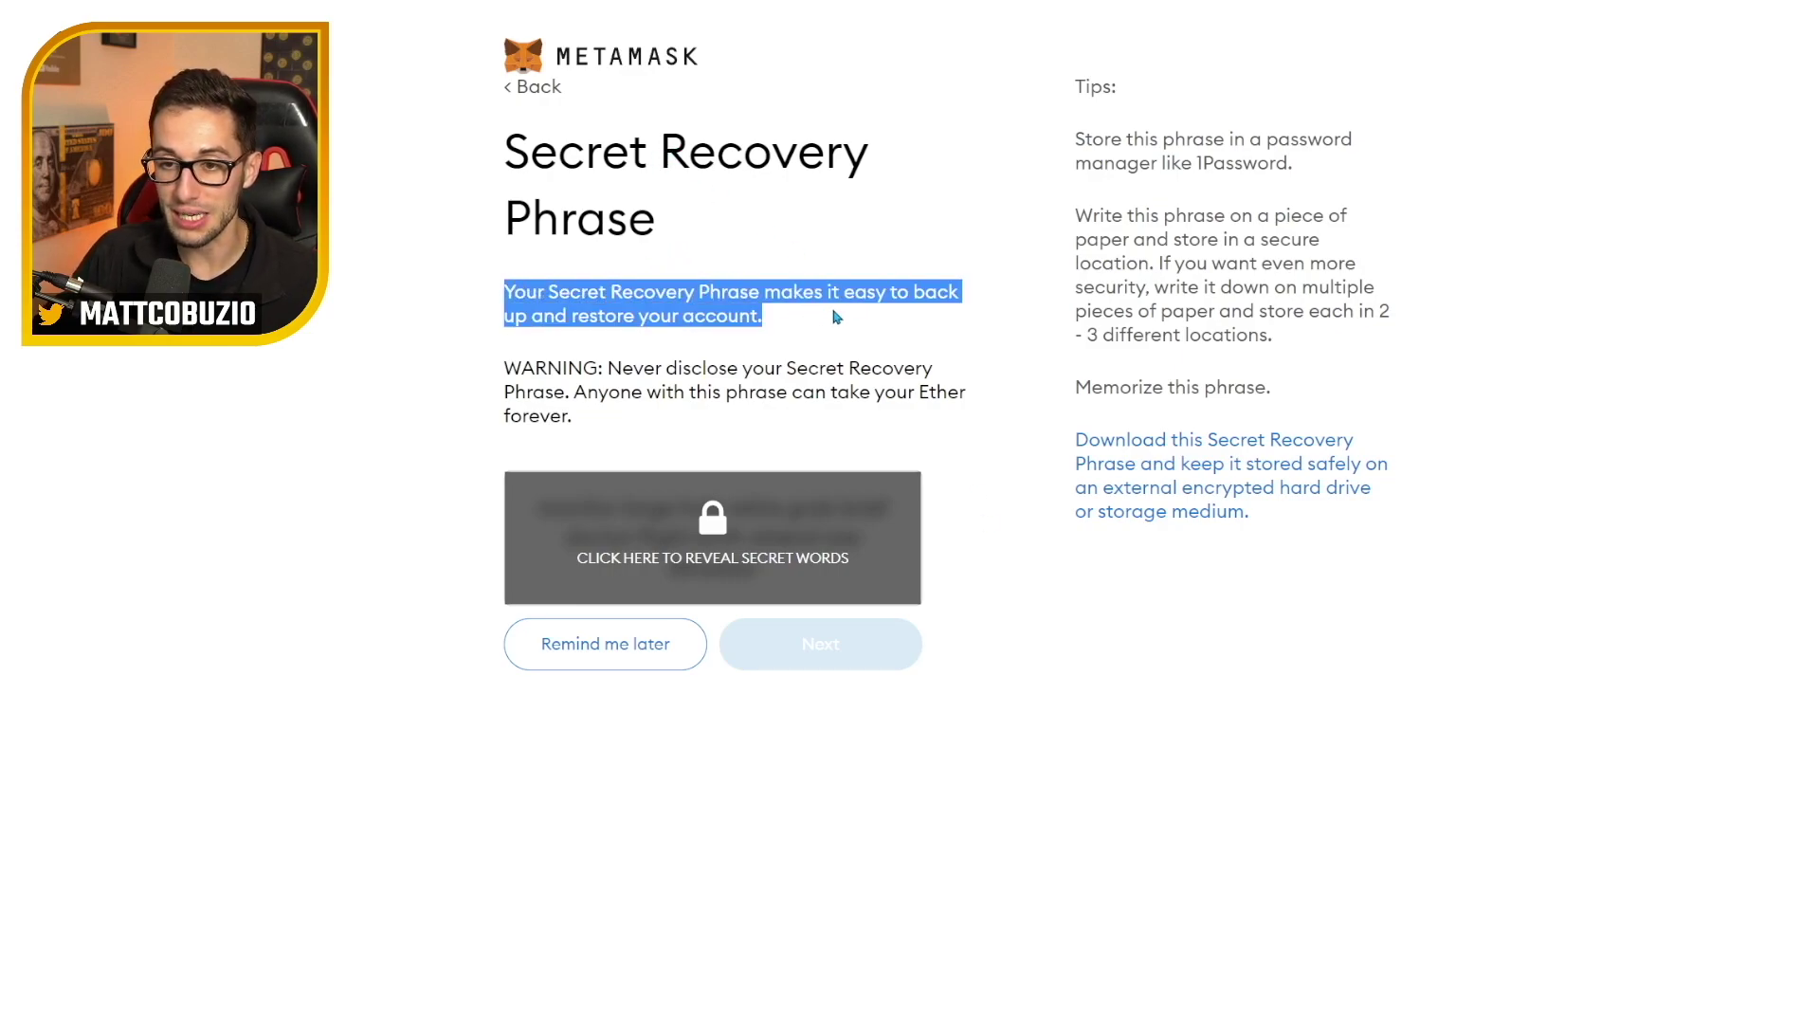
left_click(817, 326)
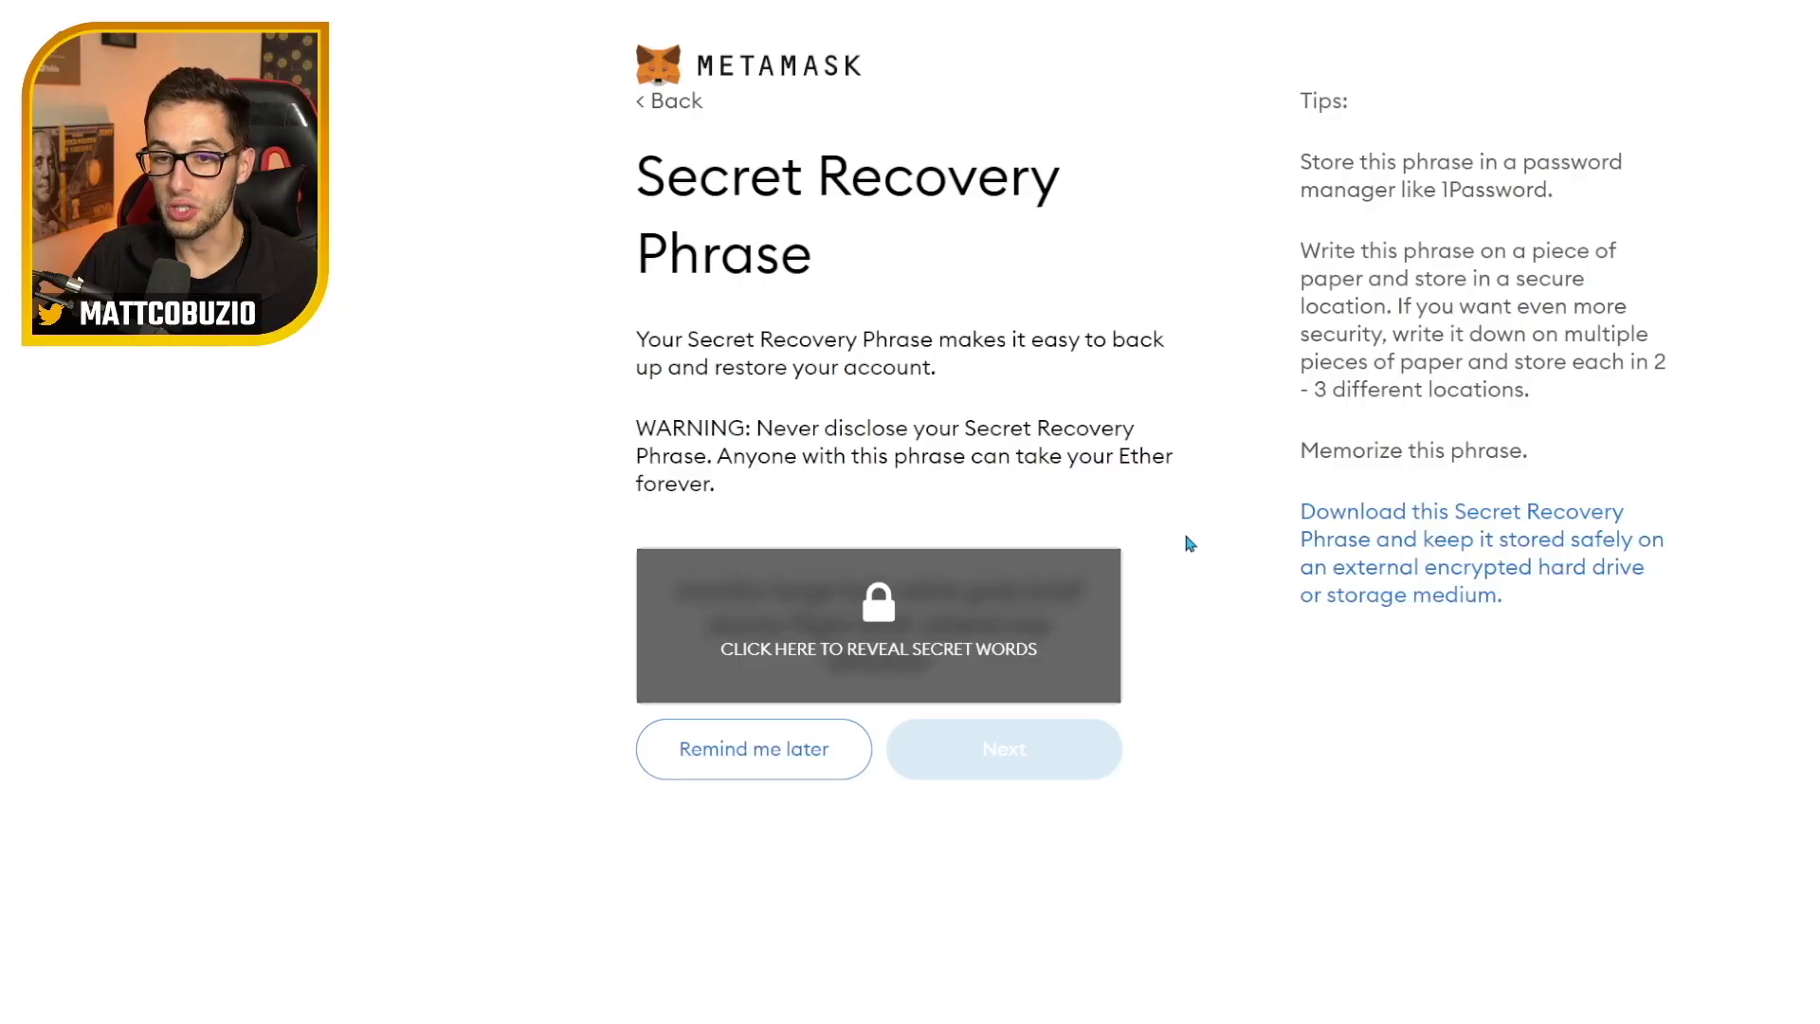
double_click(773, 429)
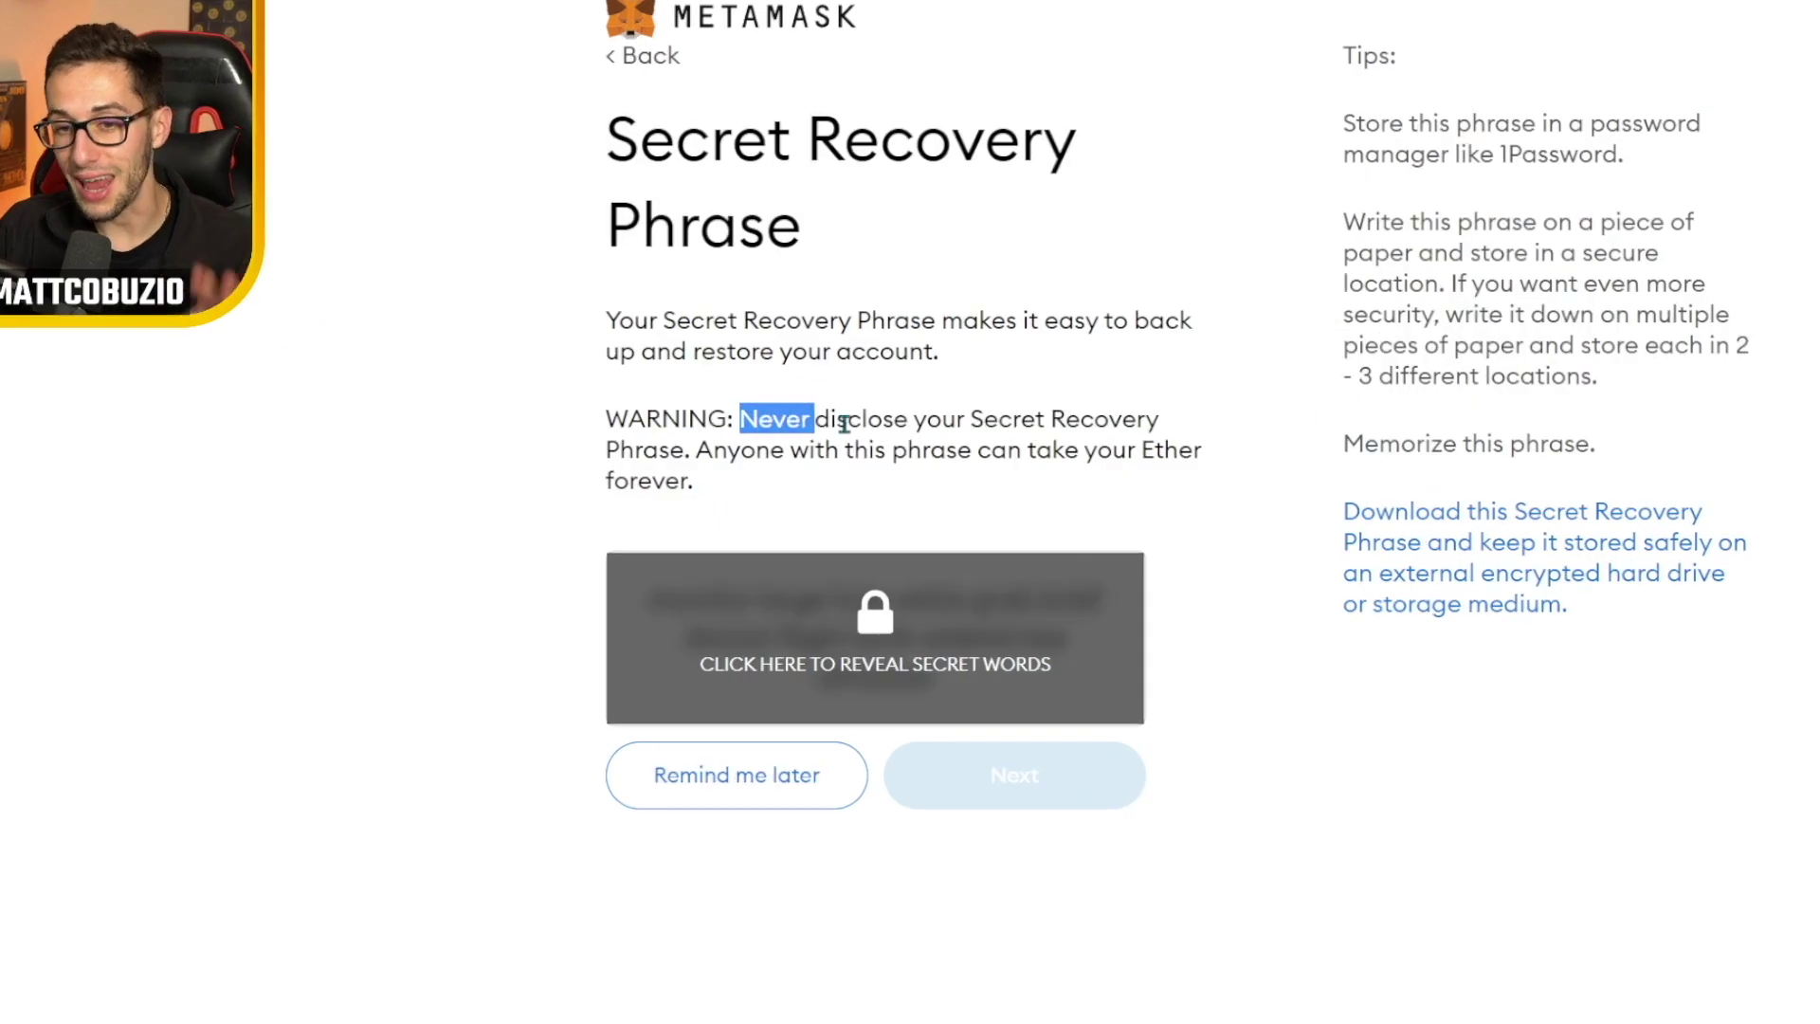
left_click_drag(844, 424, 1108, 492)
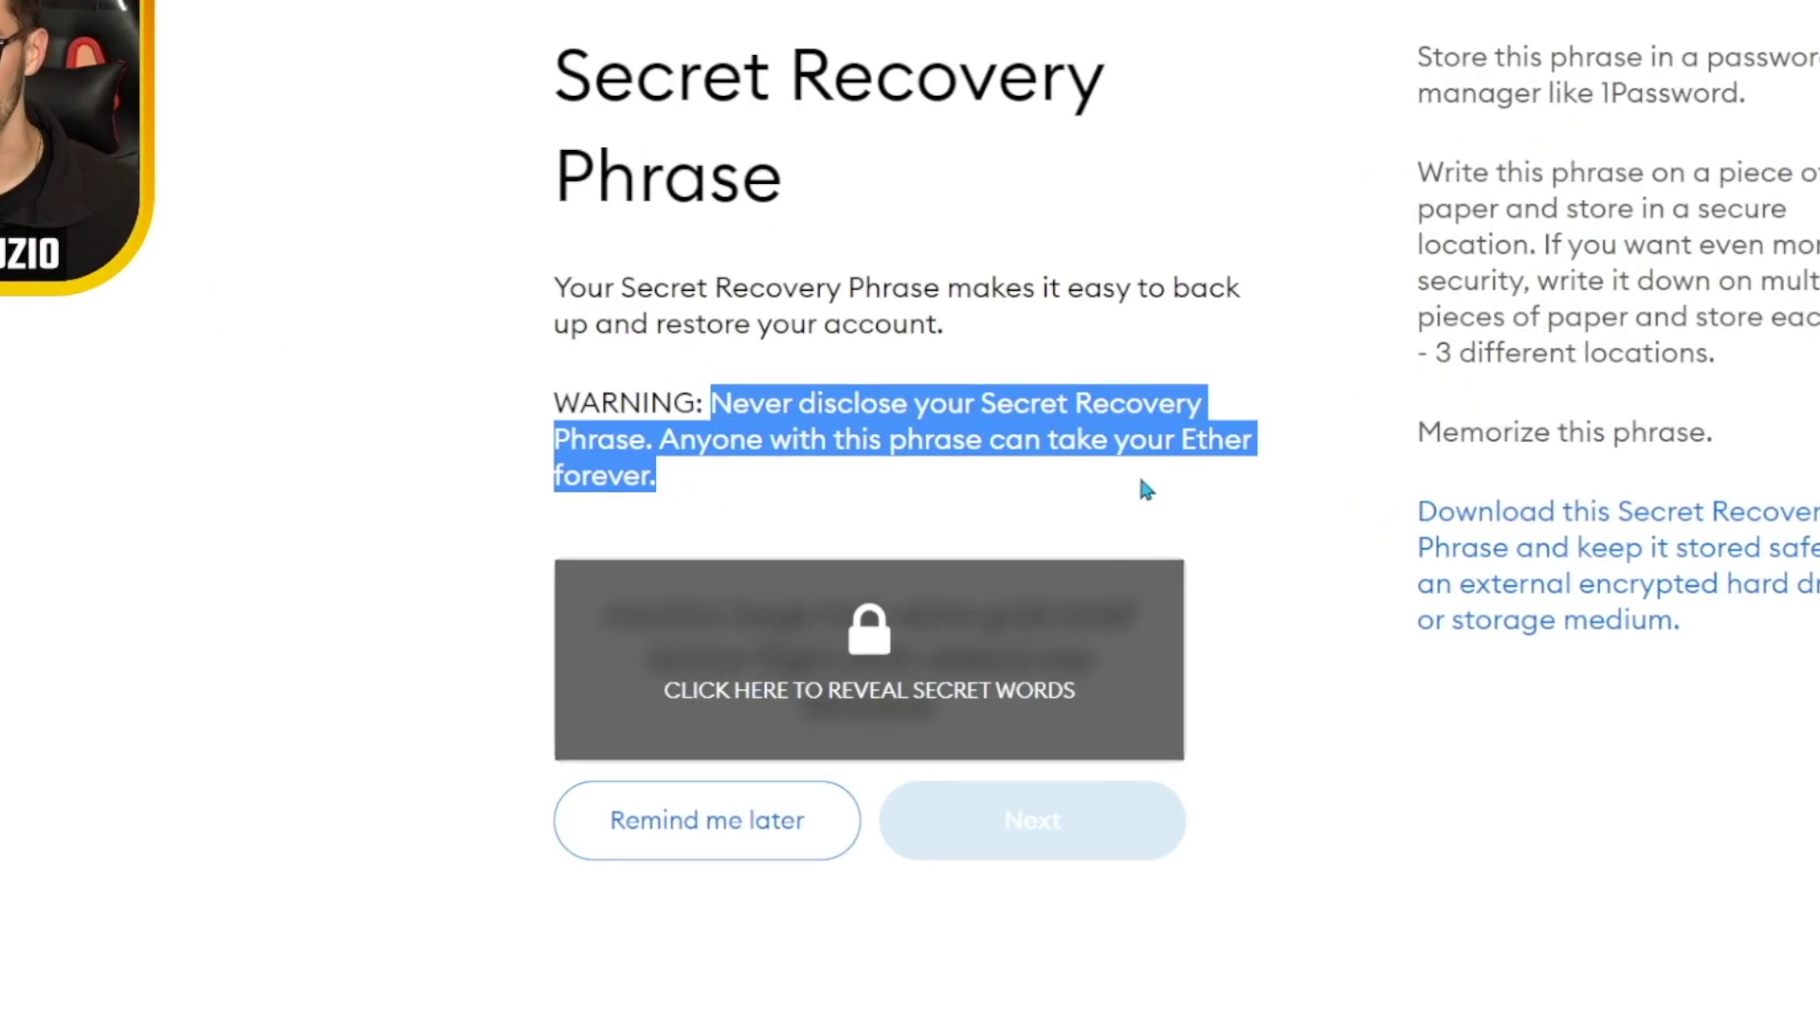
left_click(1146, 489)
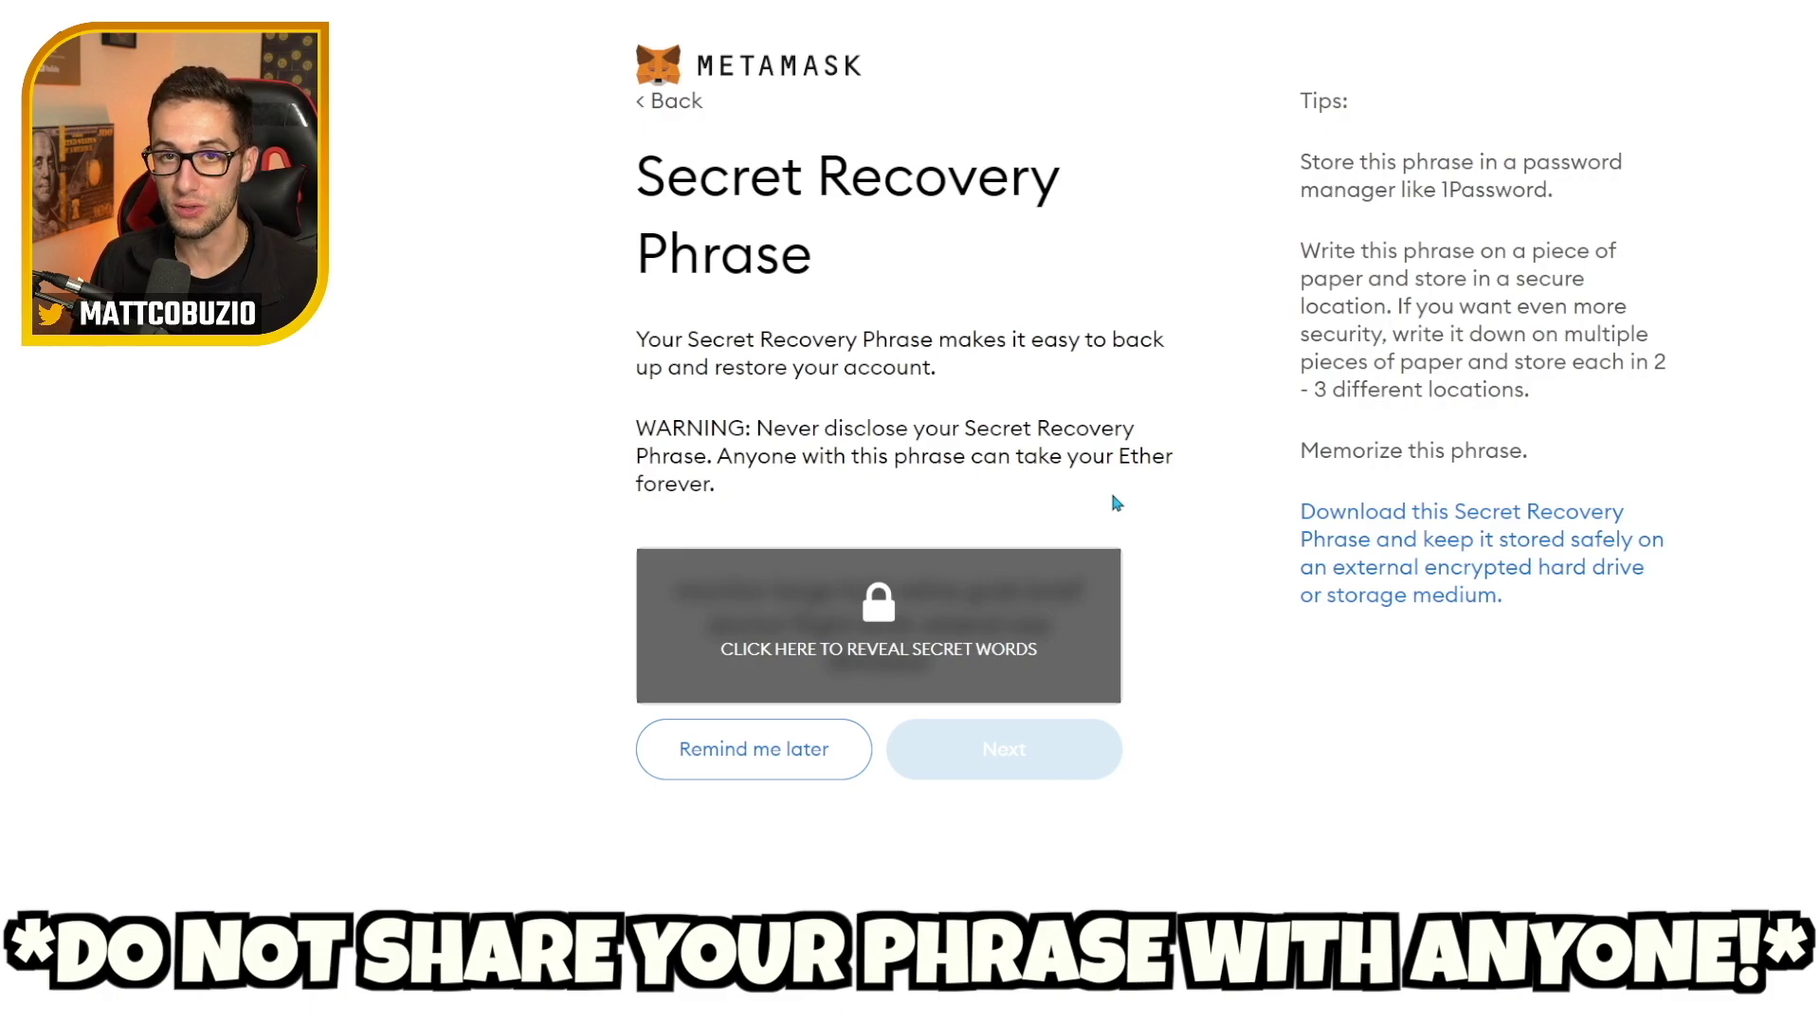
Reveal the twelve-word Secret Recovery Phrase and move on to its confirmation page
left_click(963, 597)
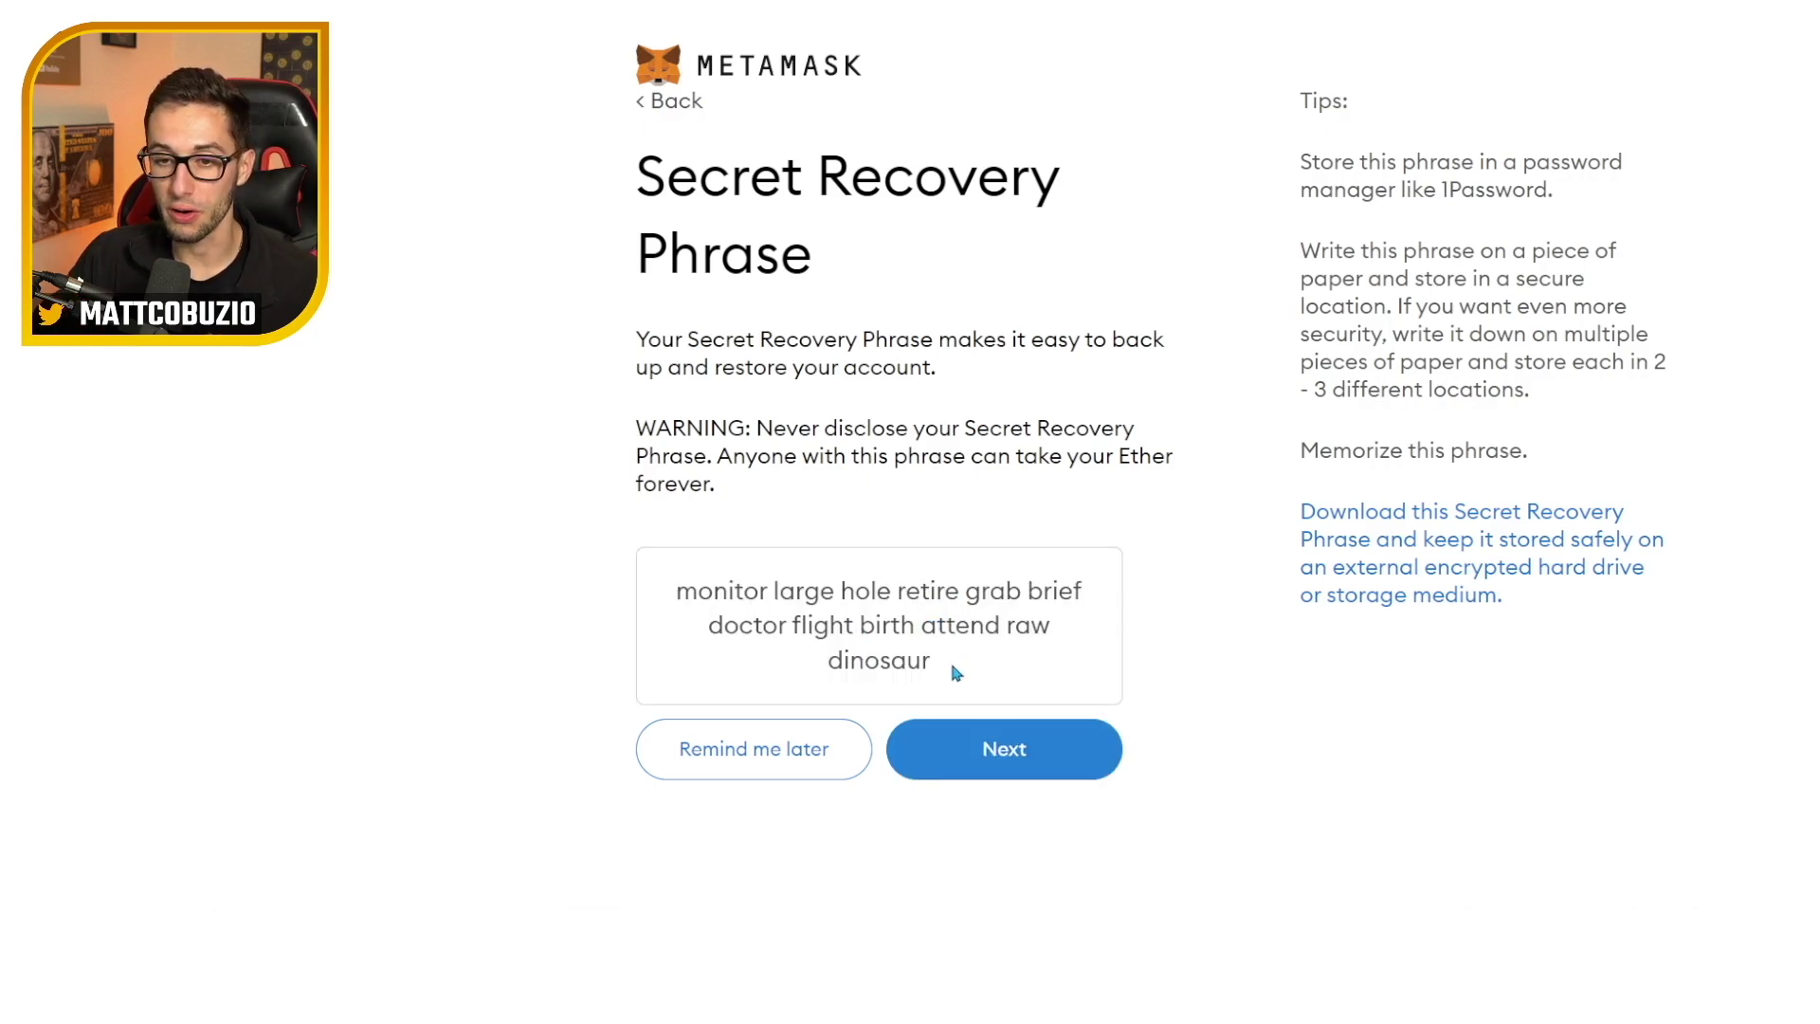
left_click_drag(675, 595, 1038, 672)
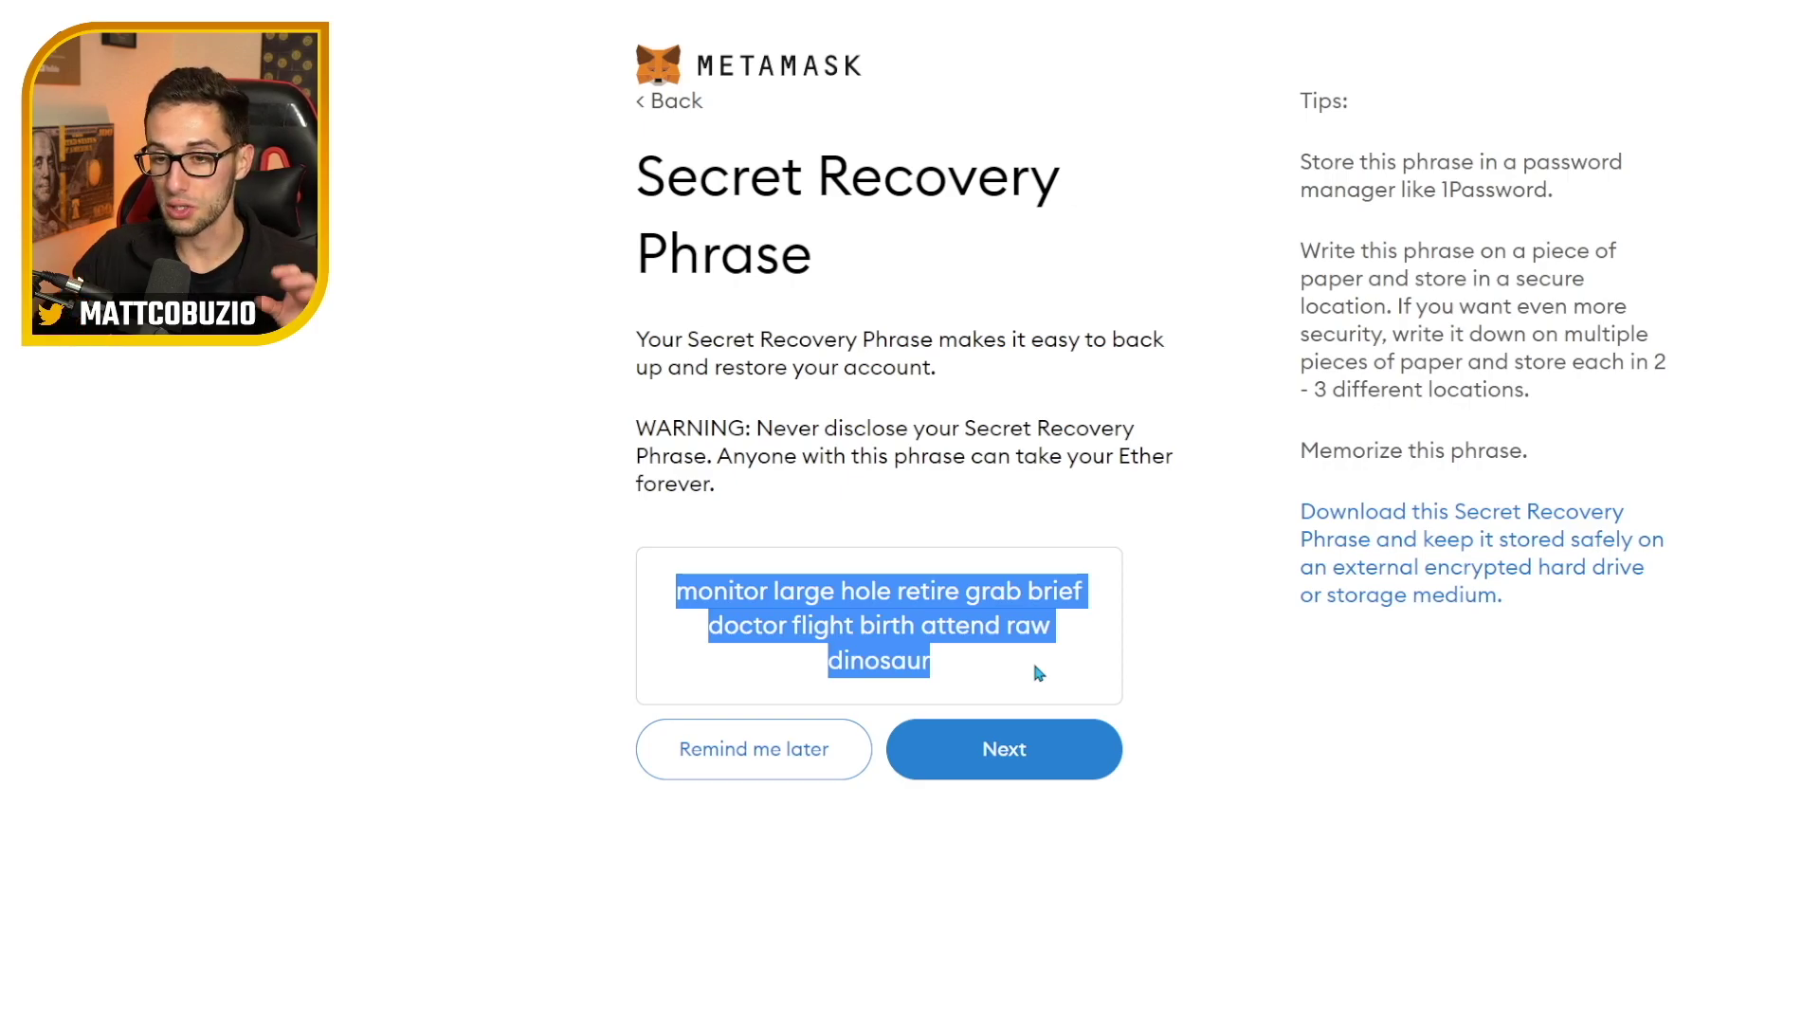
left_click(1029, 668)
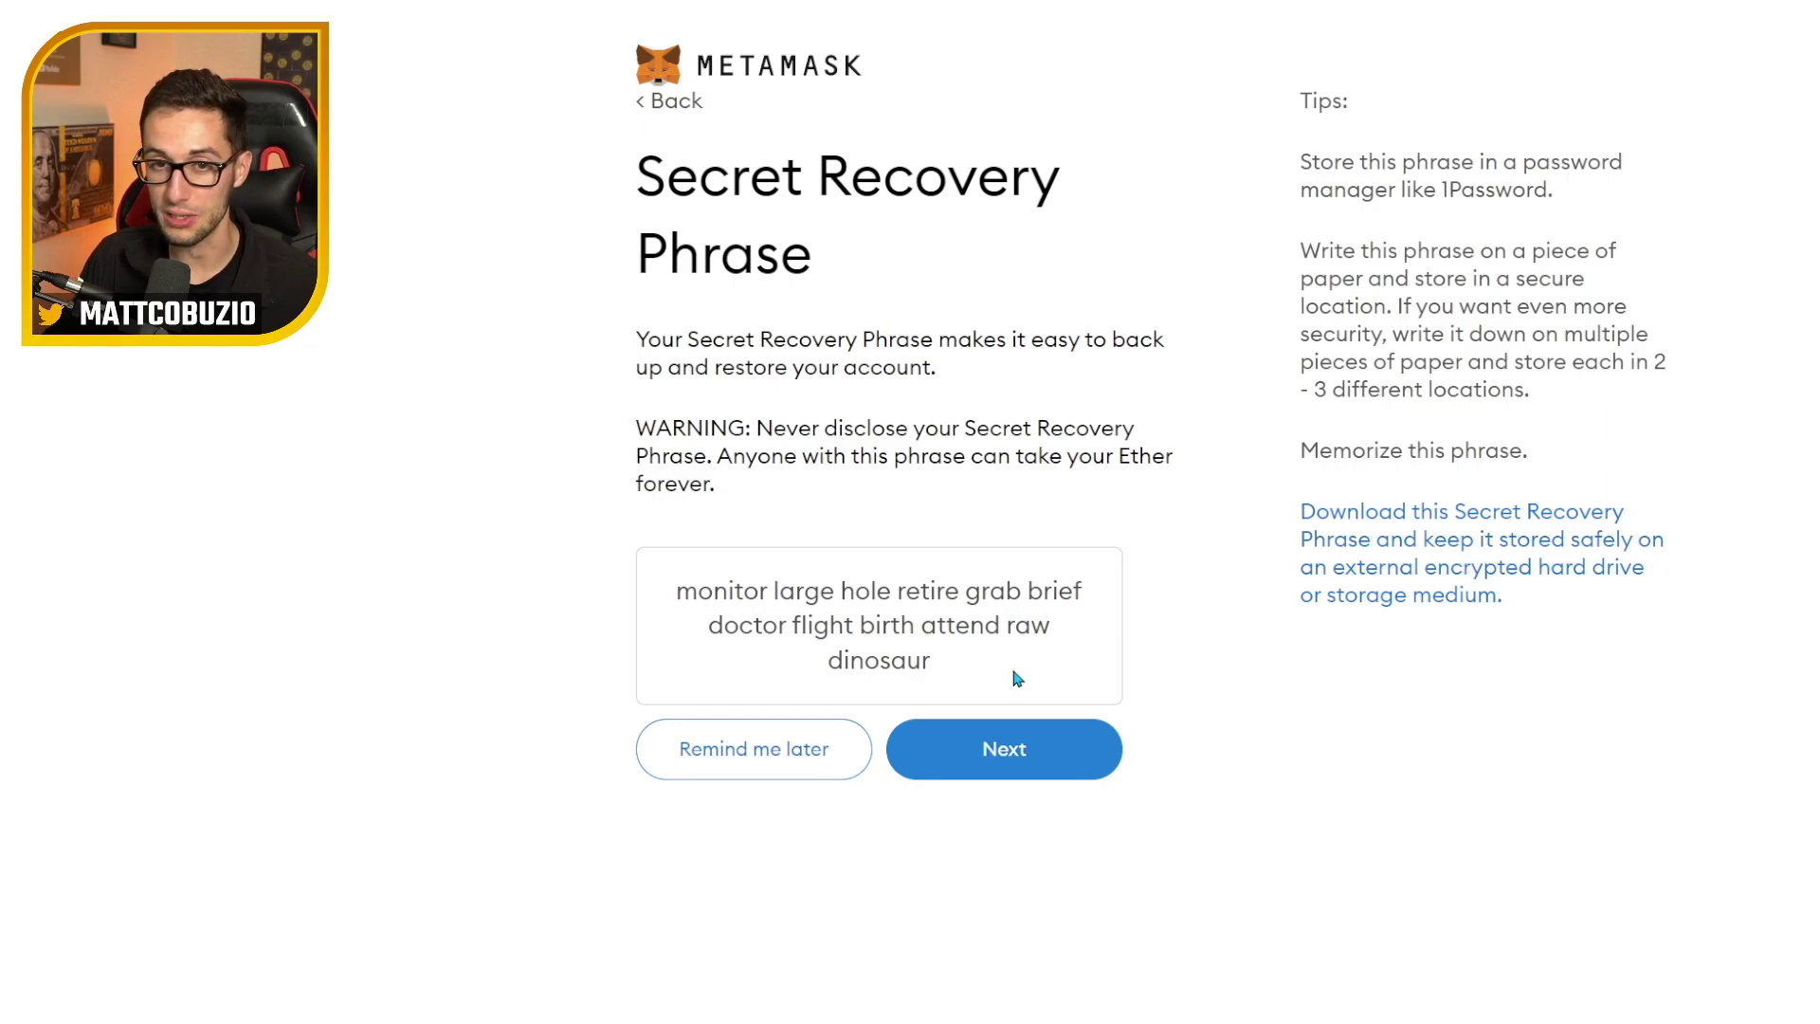
left_click(1038, 759)
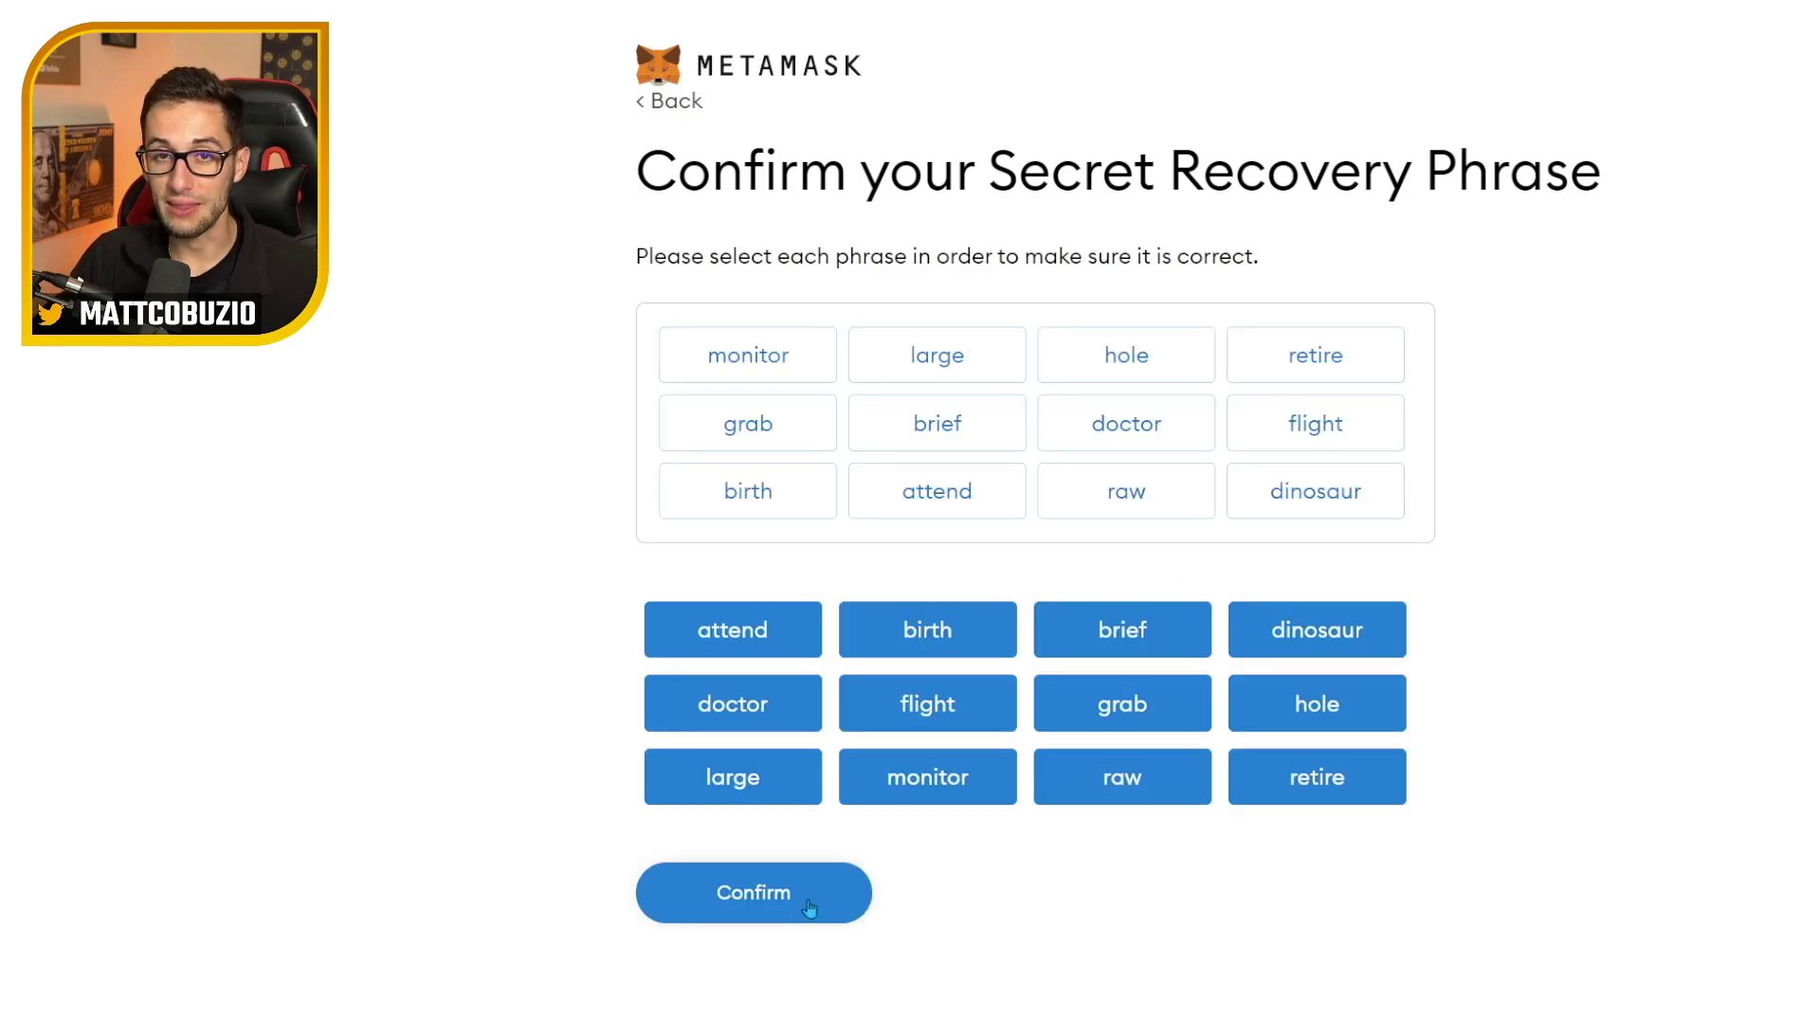
Confirm the ordered recovery phrase and finish setup with All Done
left_click(809, 908)
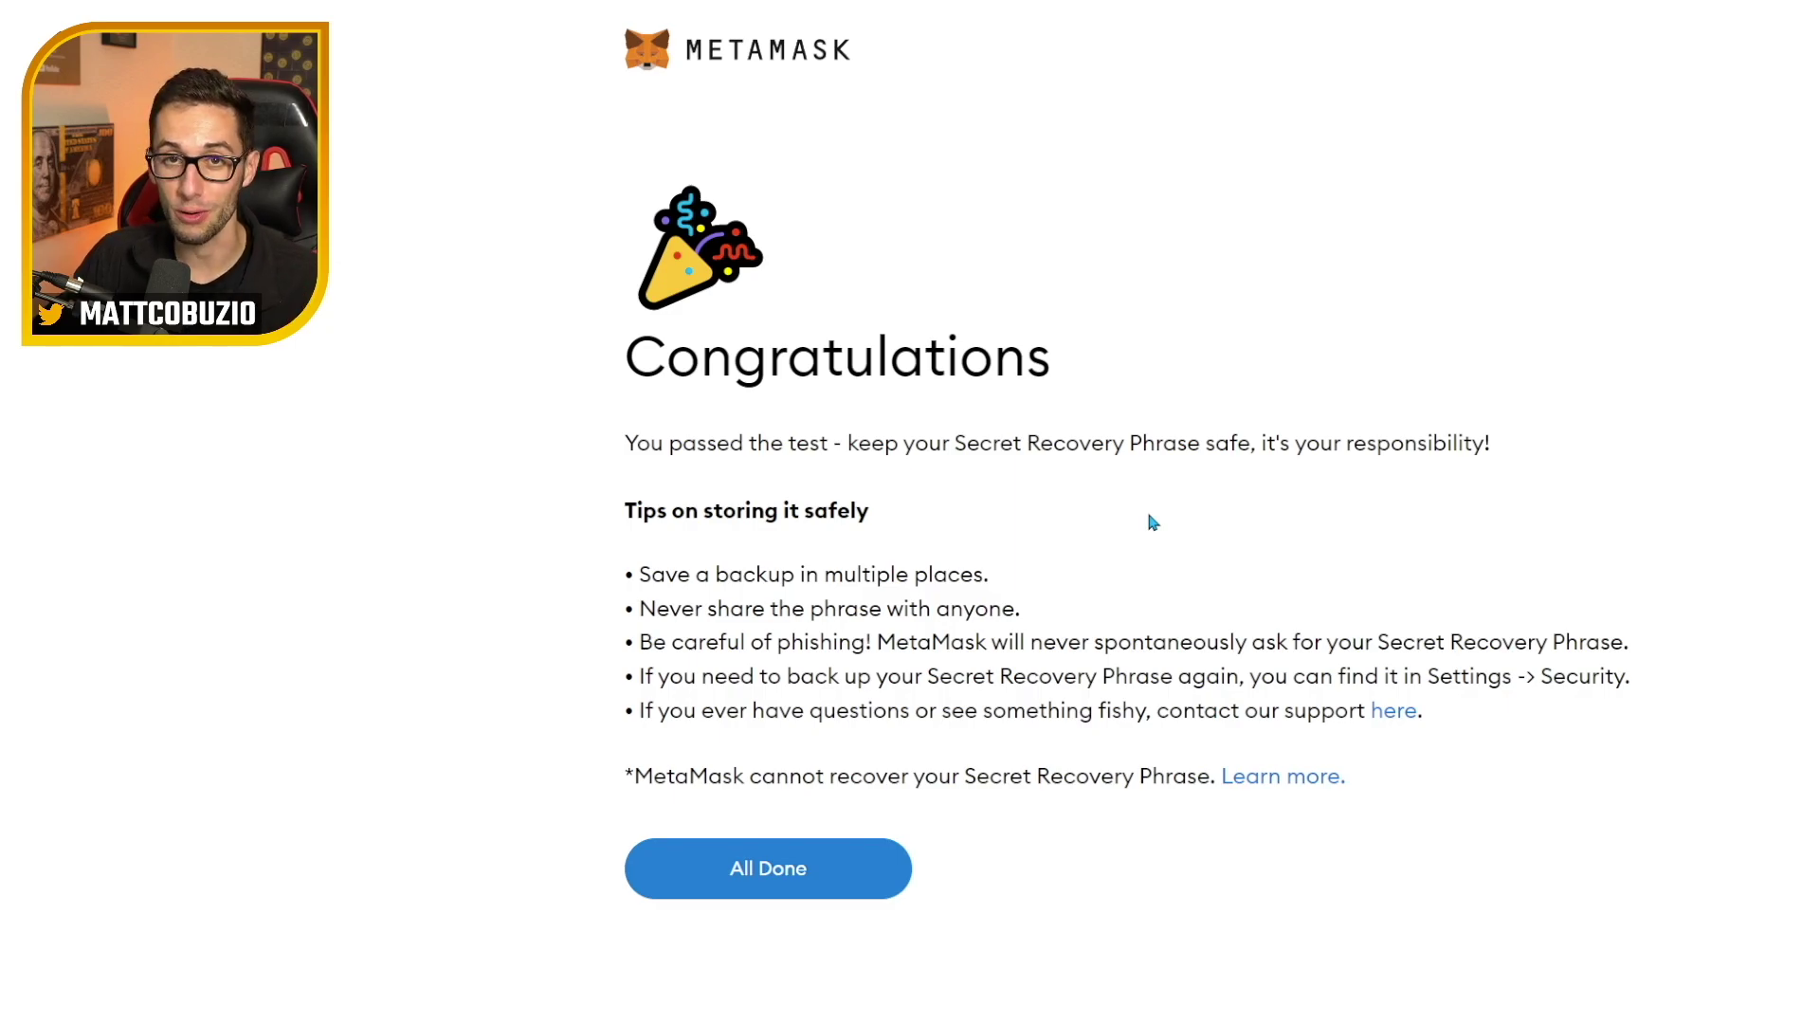
left_click(792, 882)
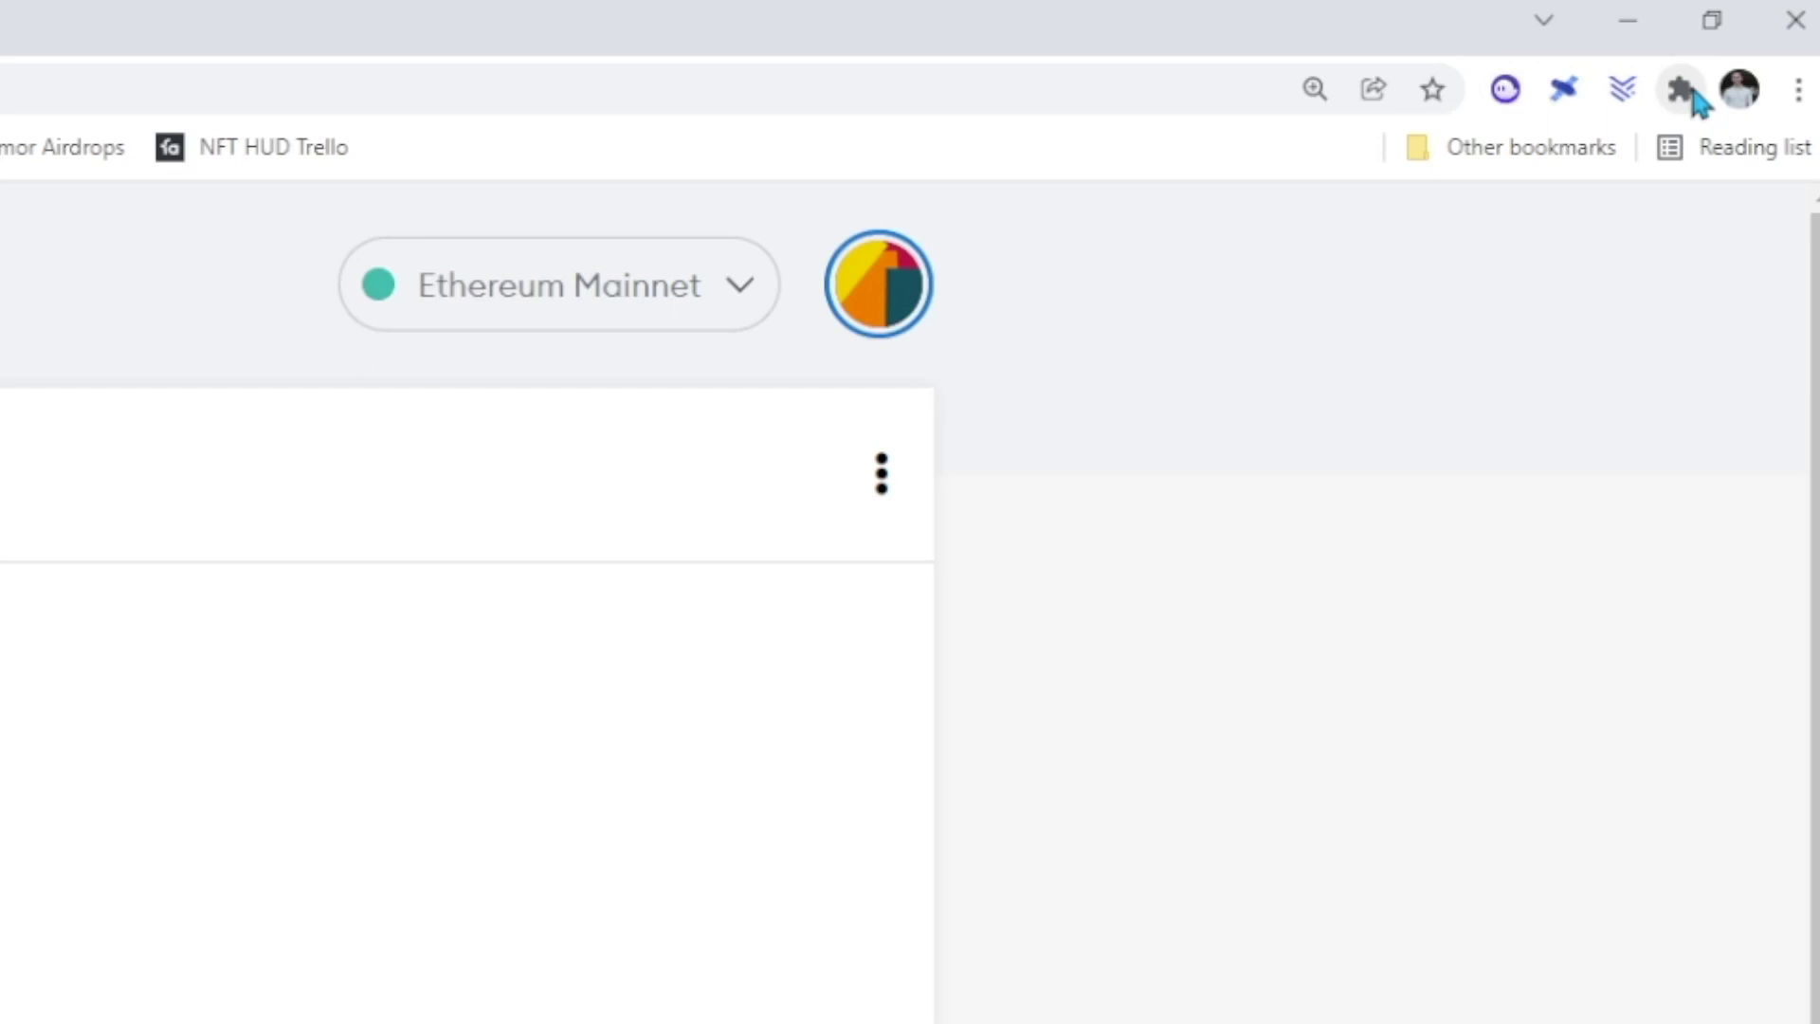
Pin MetaMask in the toolbar's leftmost extension spot and open its wallet popup
left_click(1741, 49)
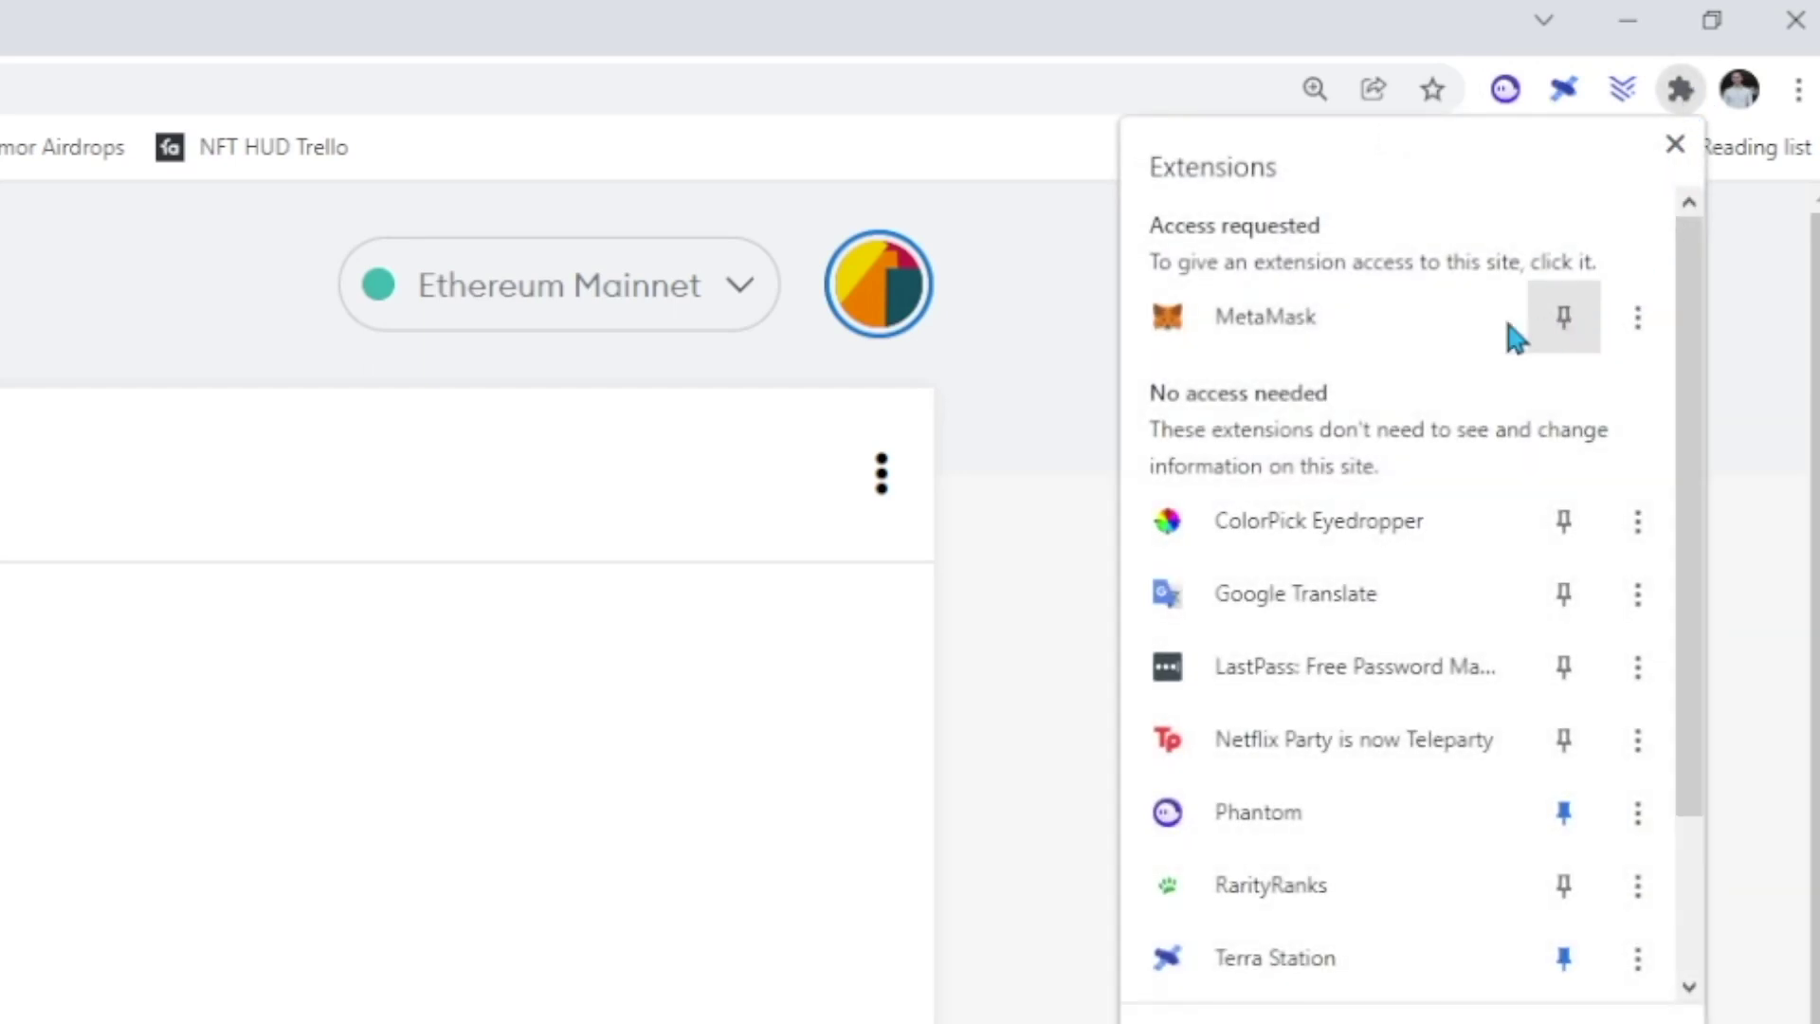
left_click(1575, 323)
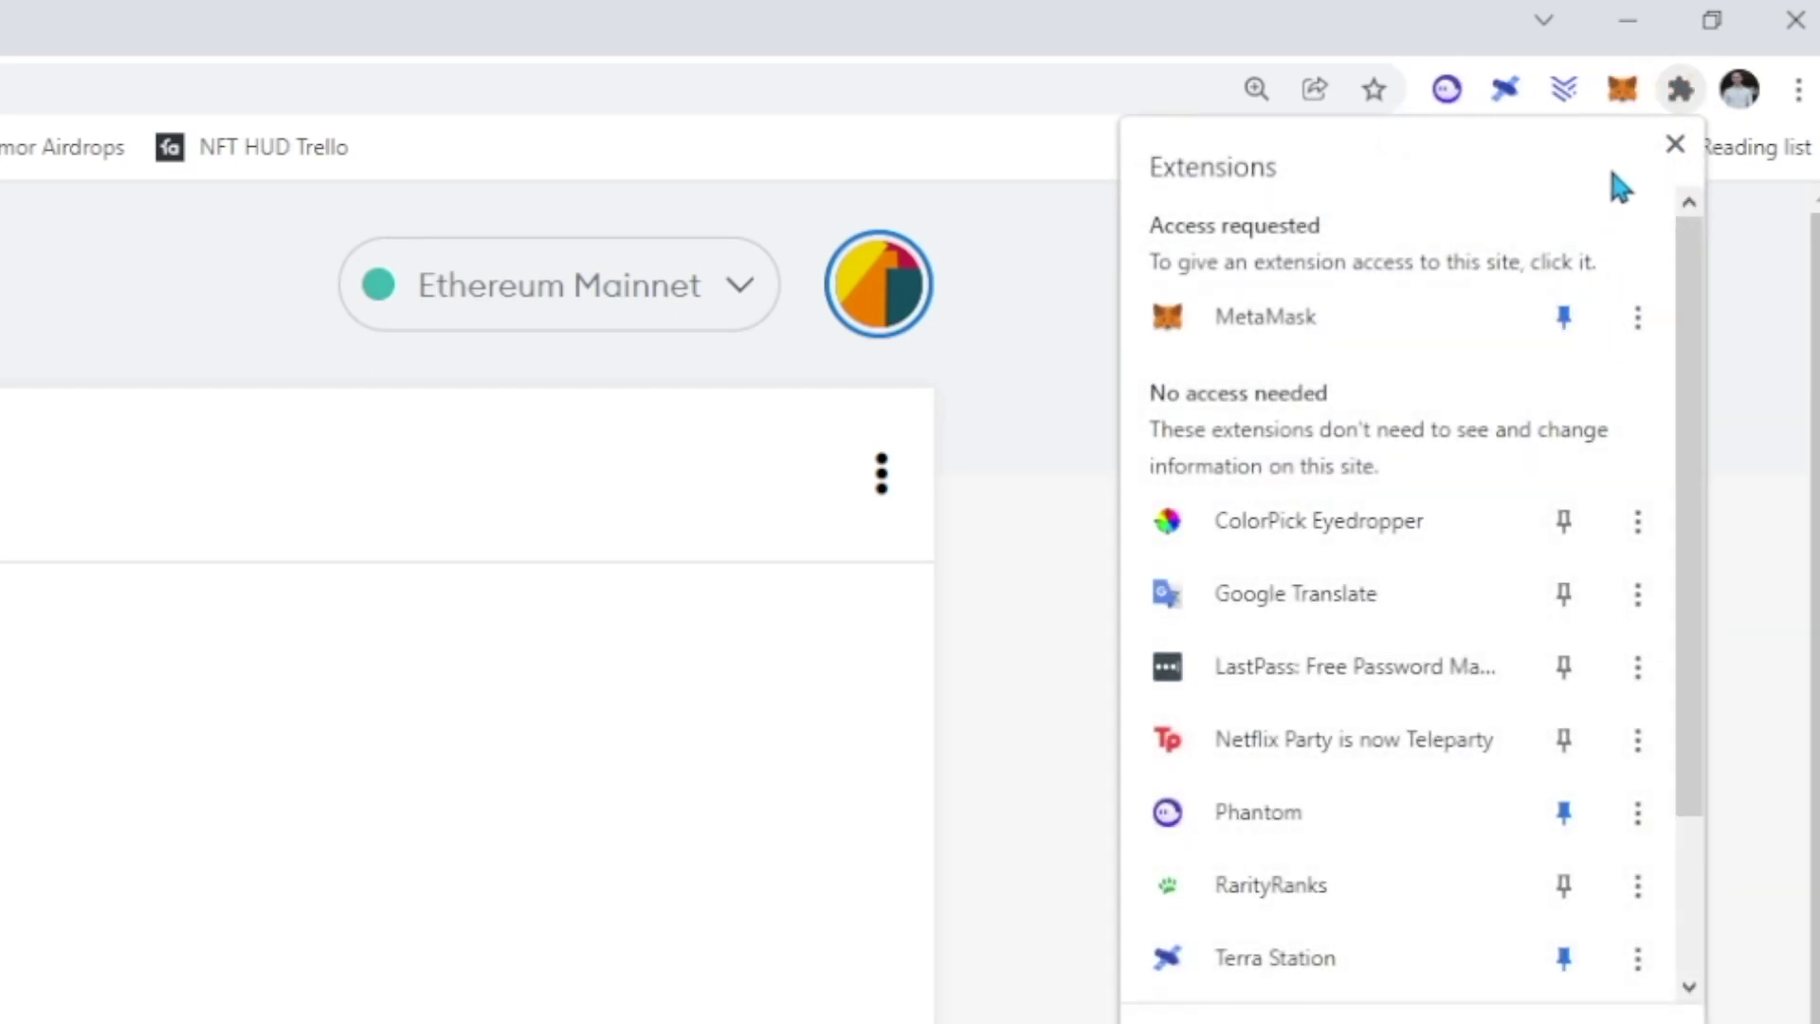
left_click_drag(1625, 99, 1445, 104)
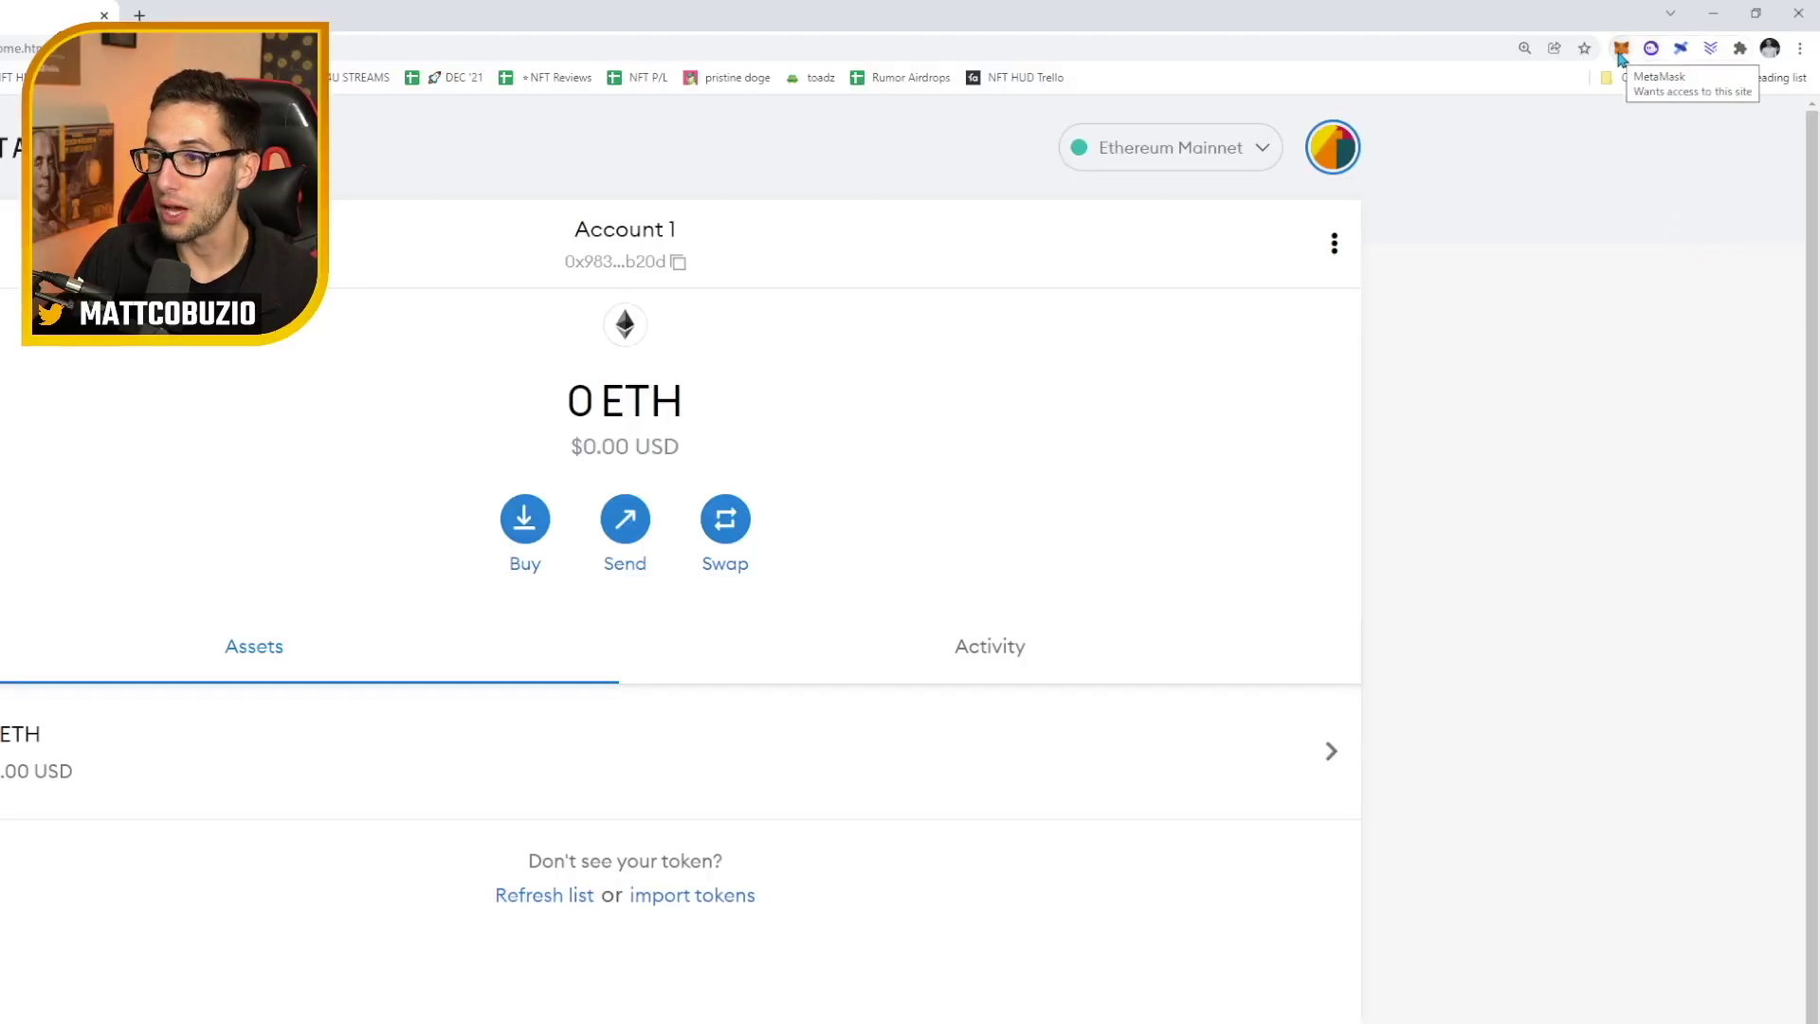
left_click(1620, 48)
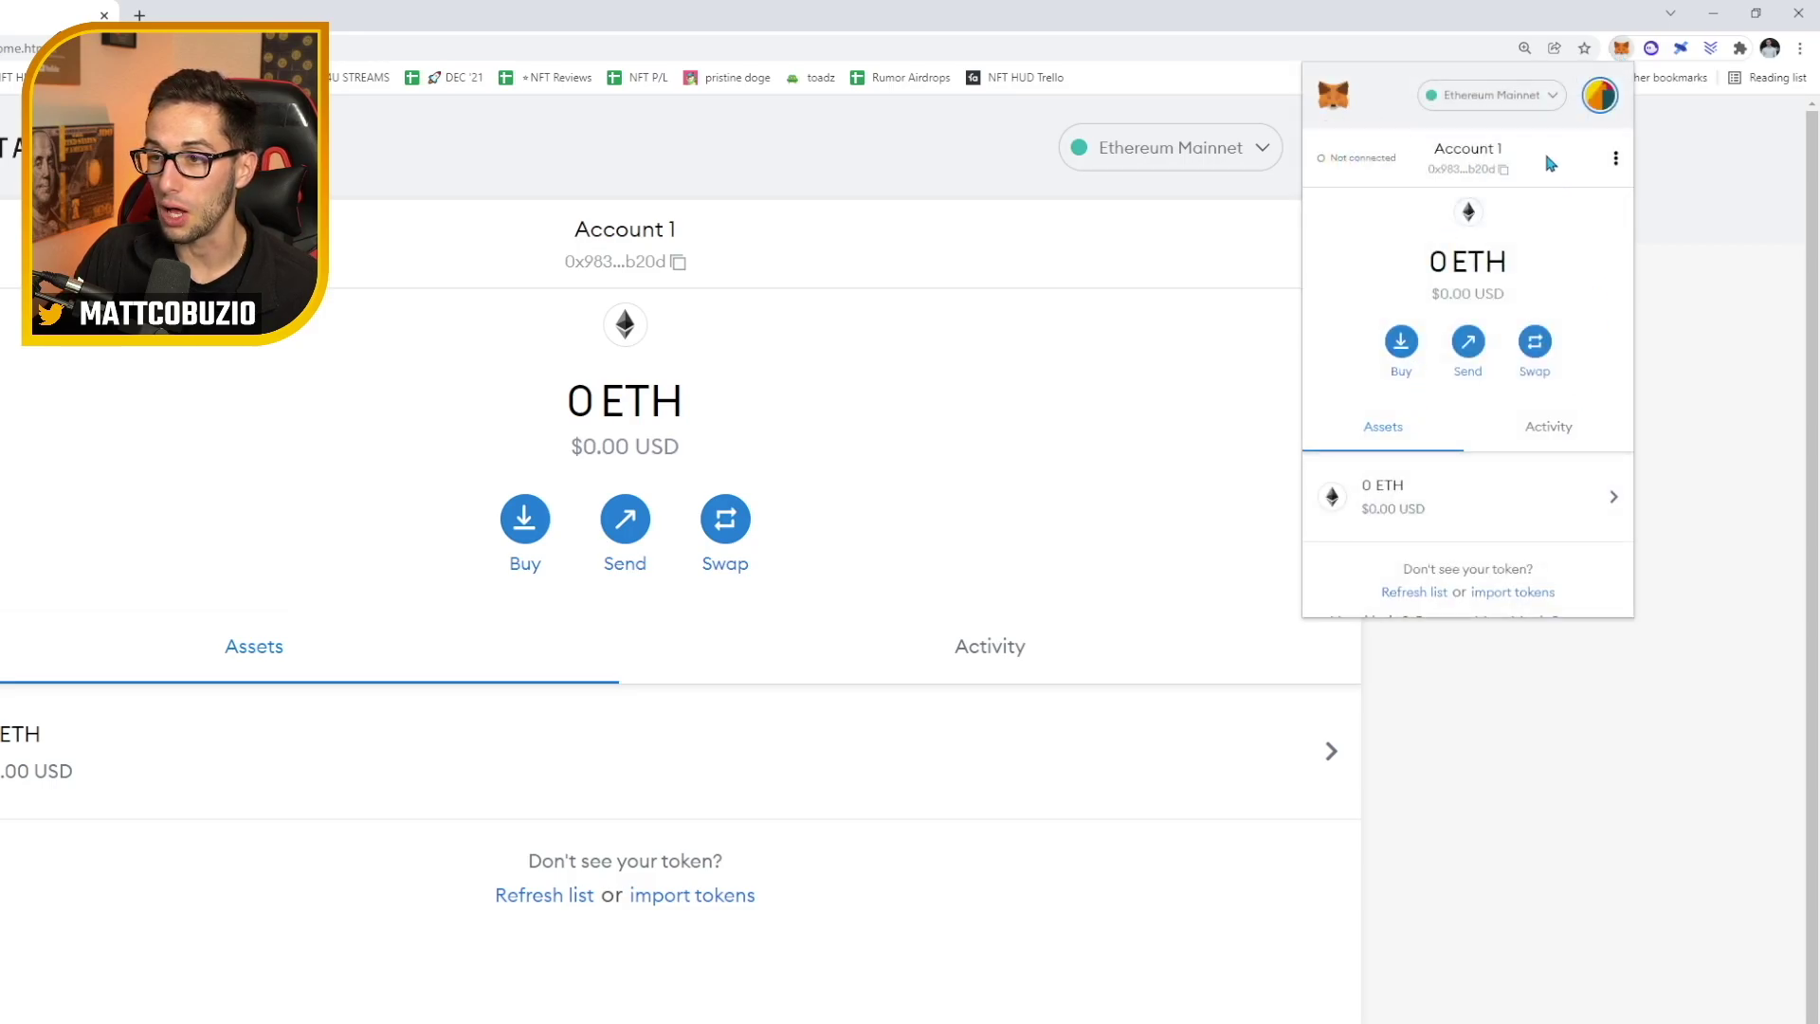
Copy Account 1's wallet address and open its Account details showing the QR code
left_click(1103, 404)
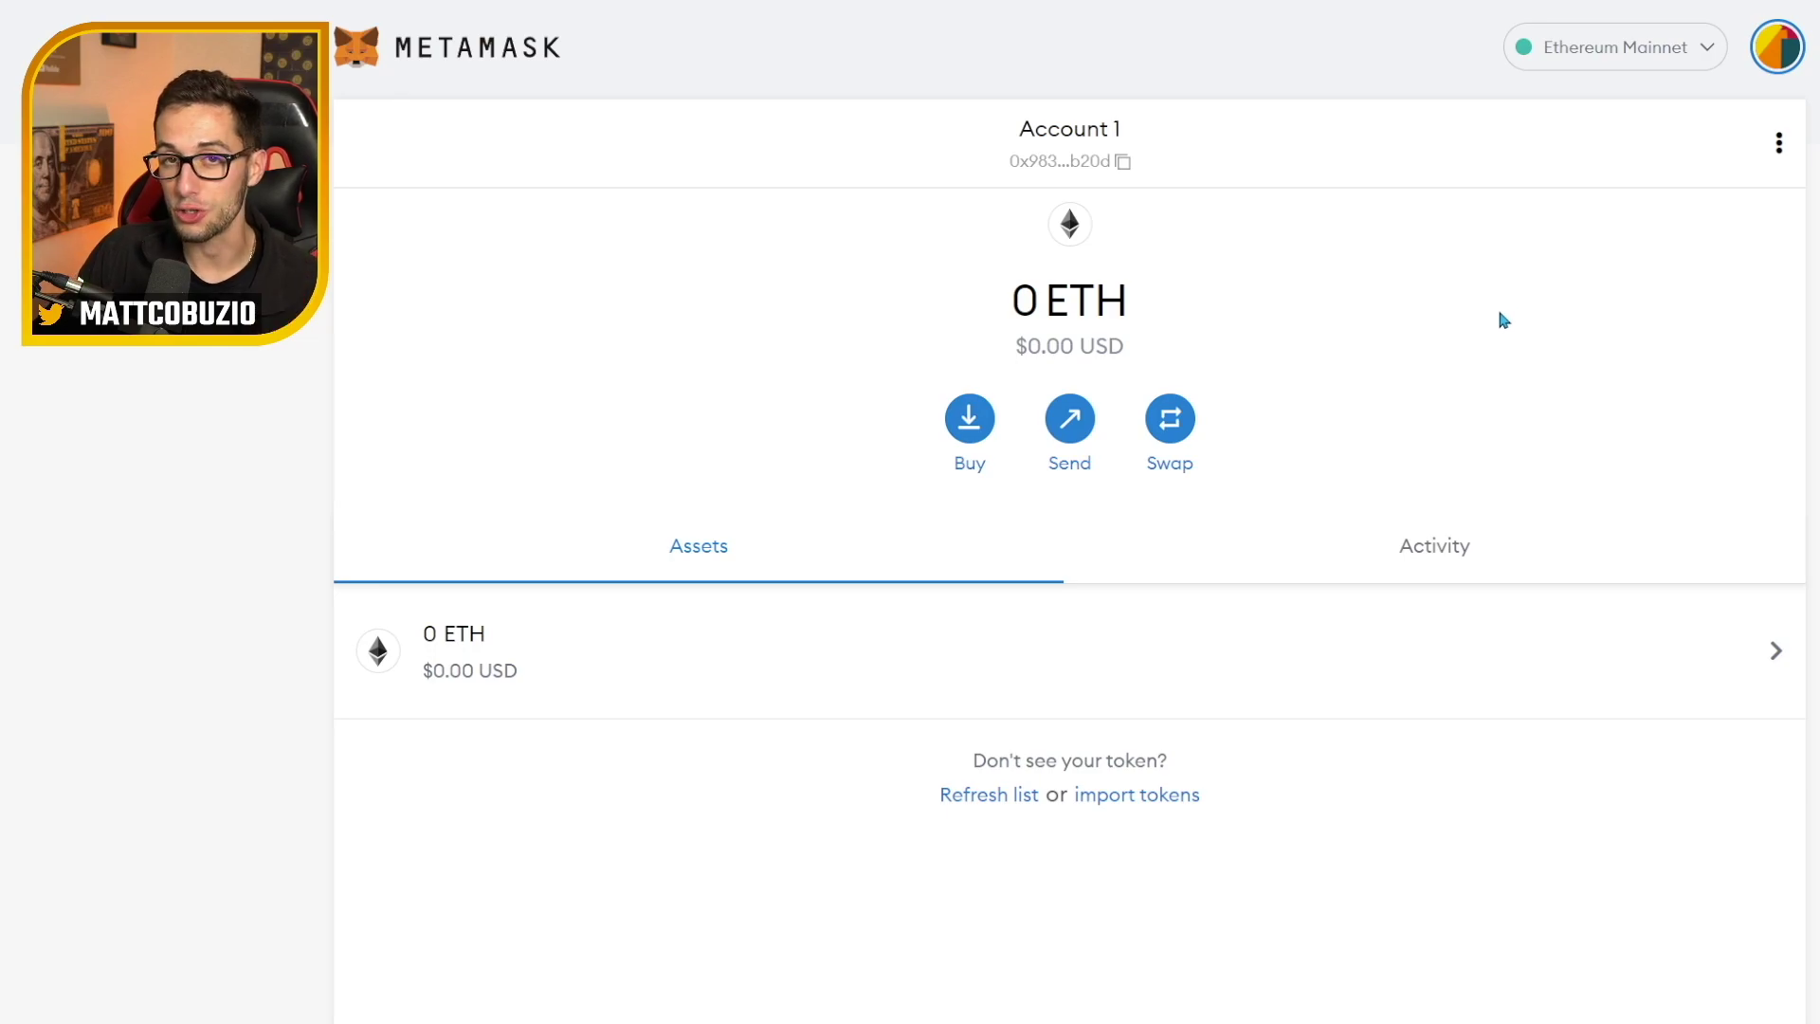
left_click(1078, 159)
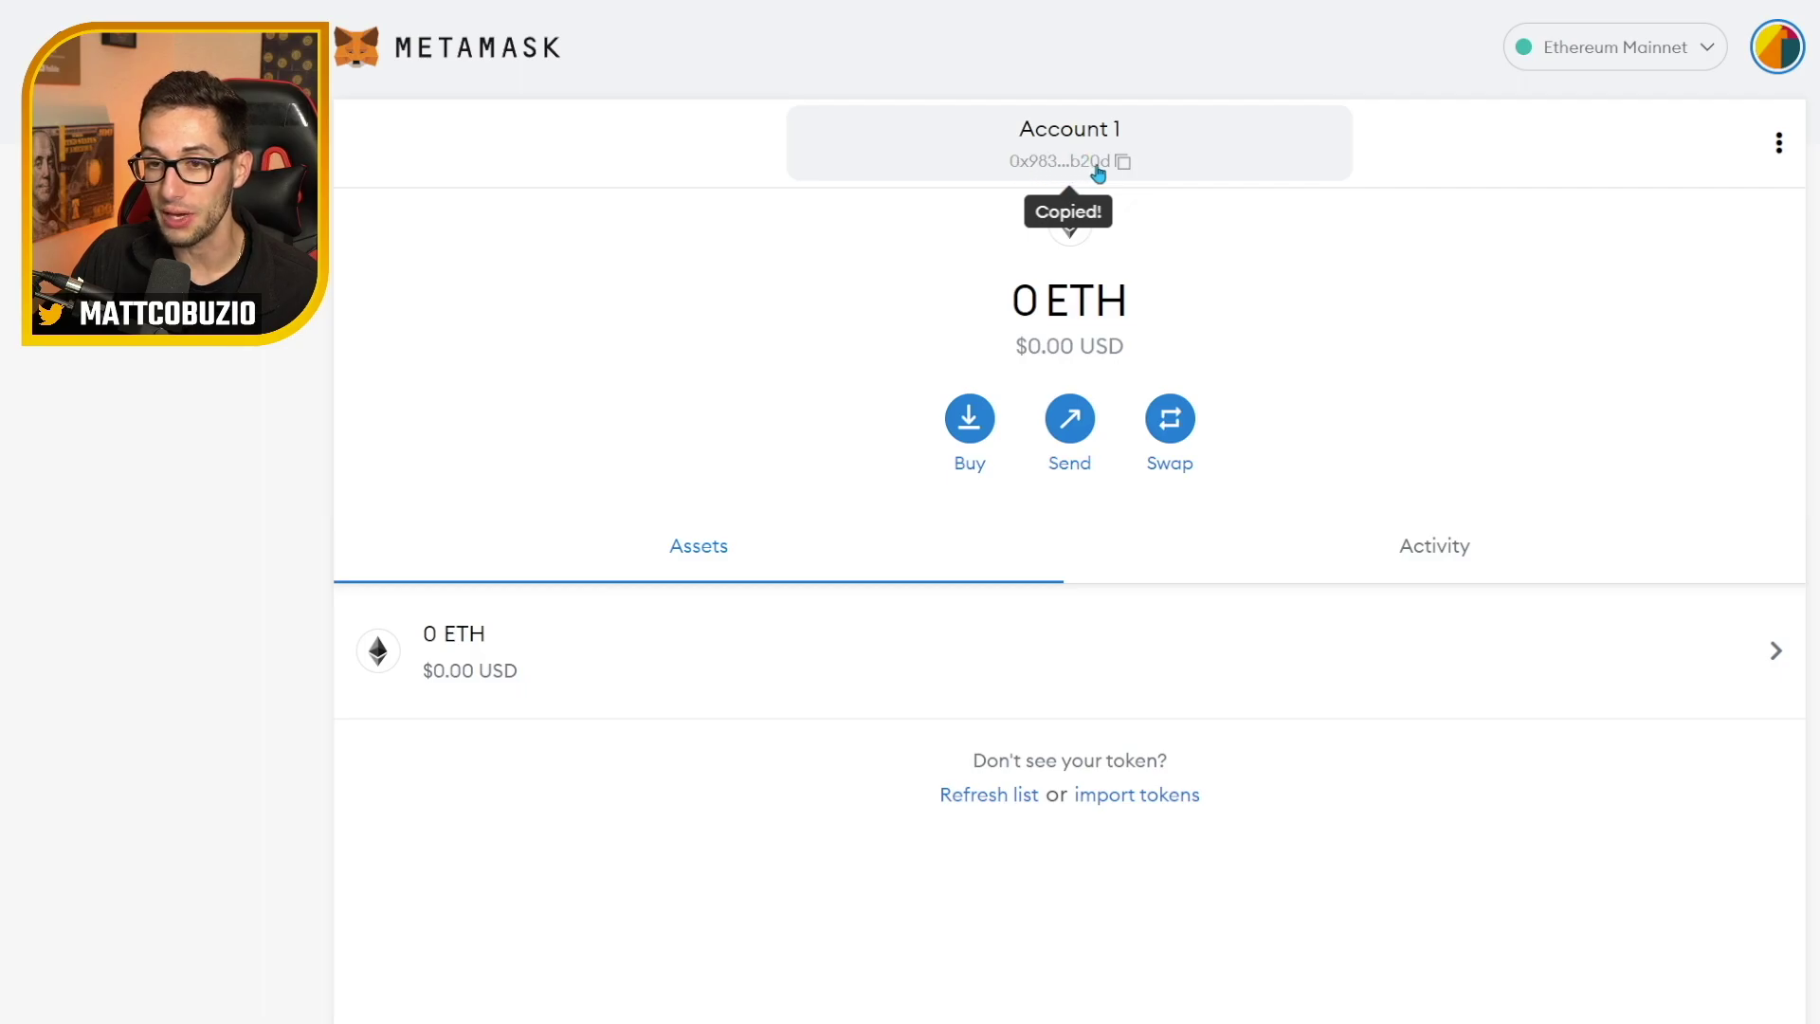
left_click(1779, 143)
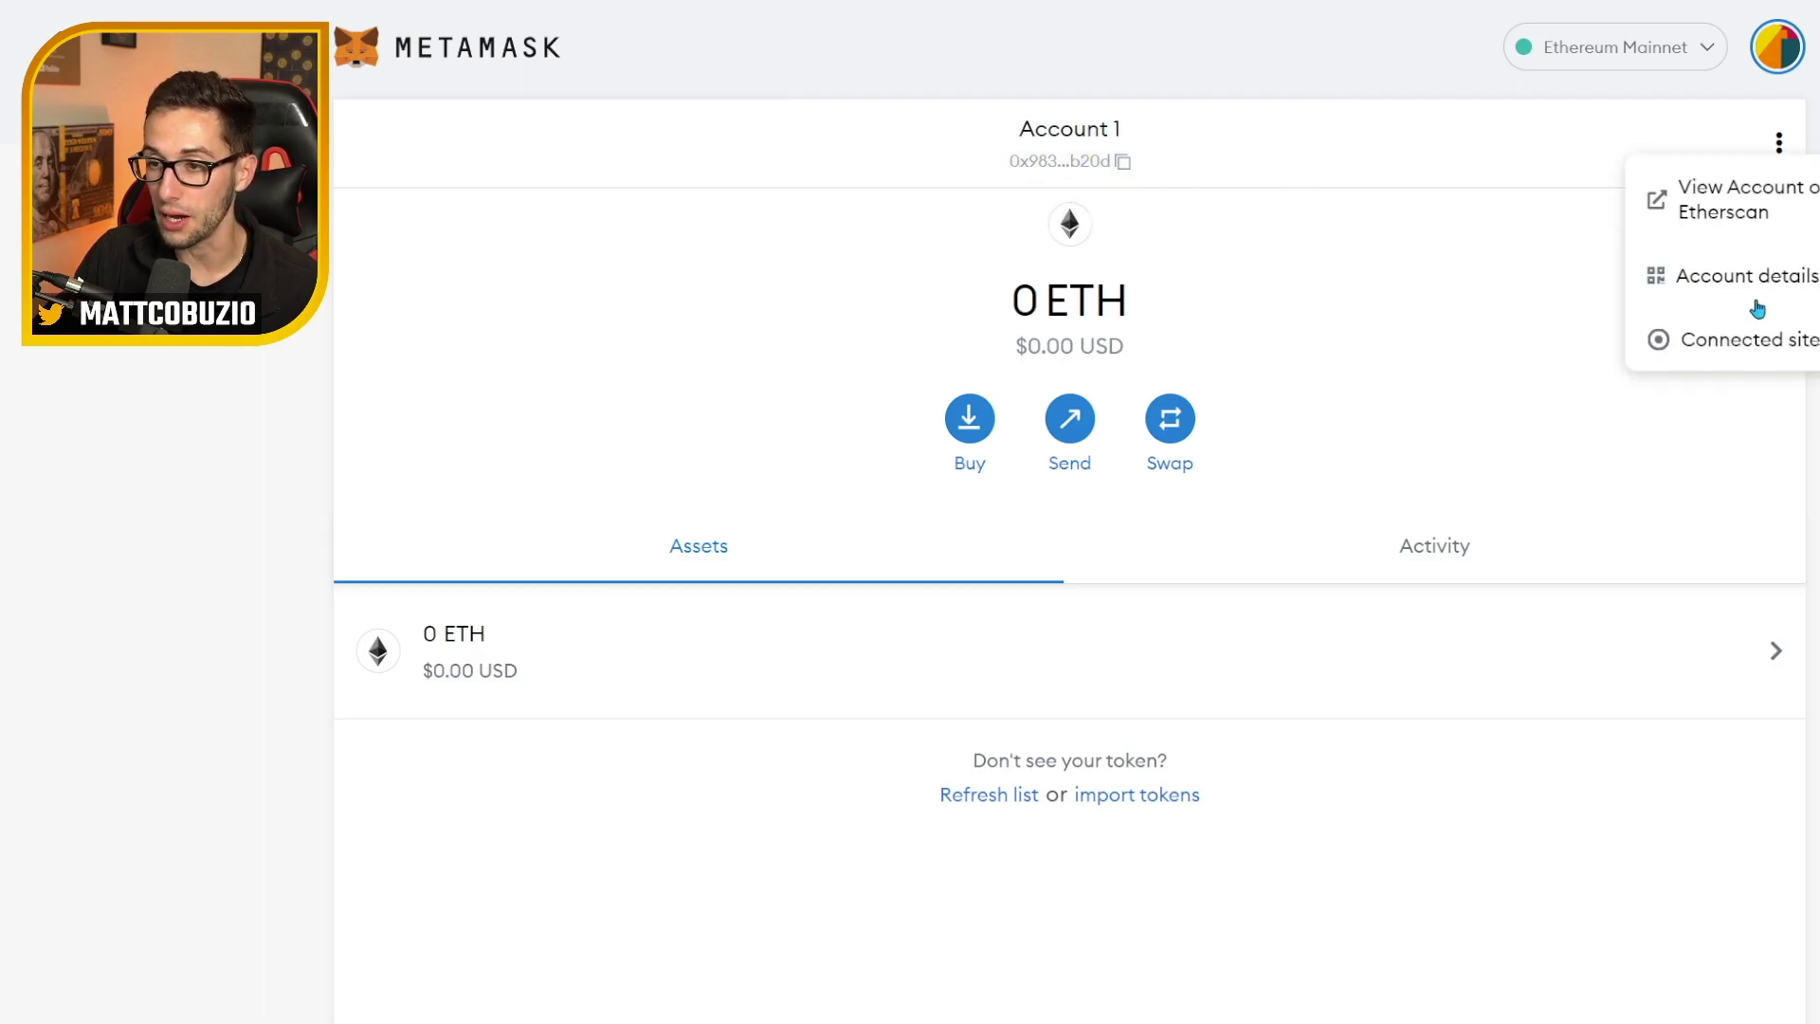
left_click(1756, 282)
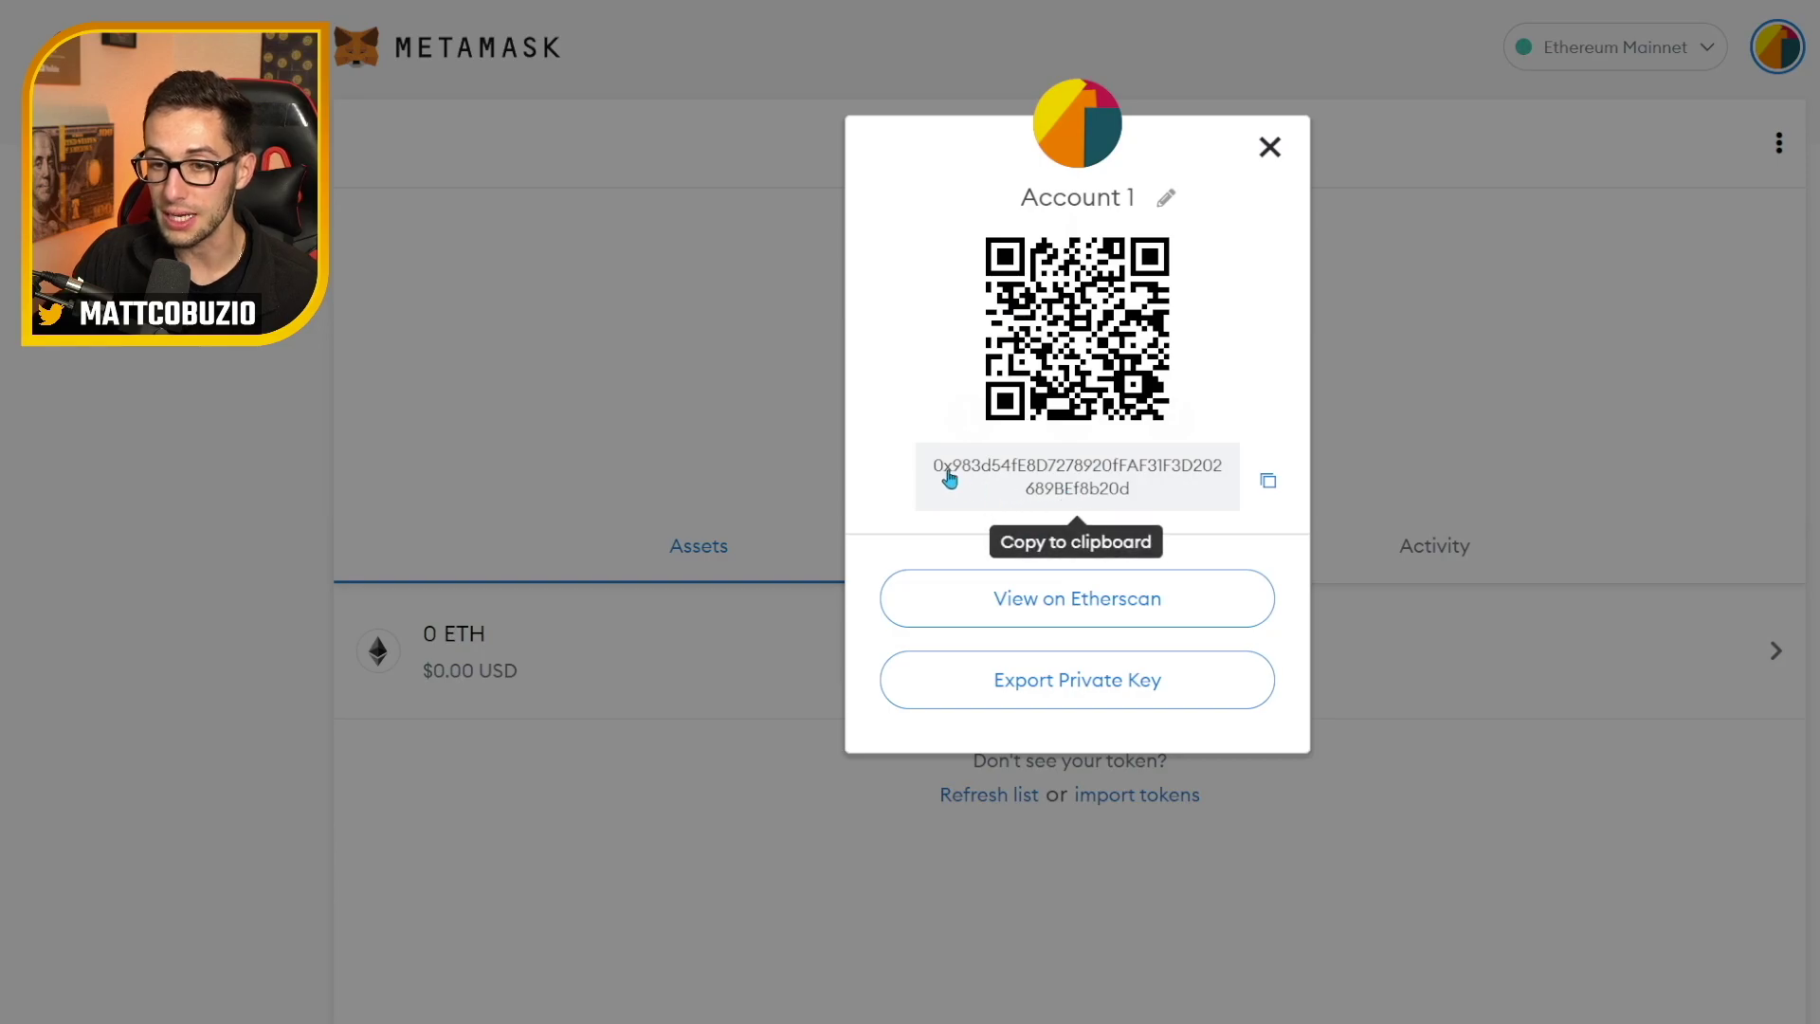
left_click(1054, 488)
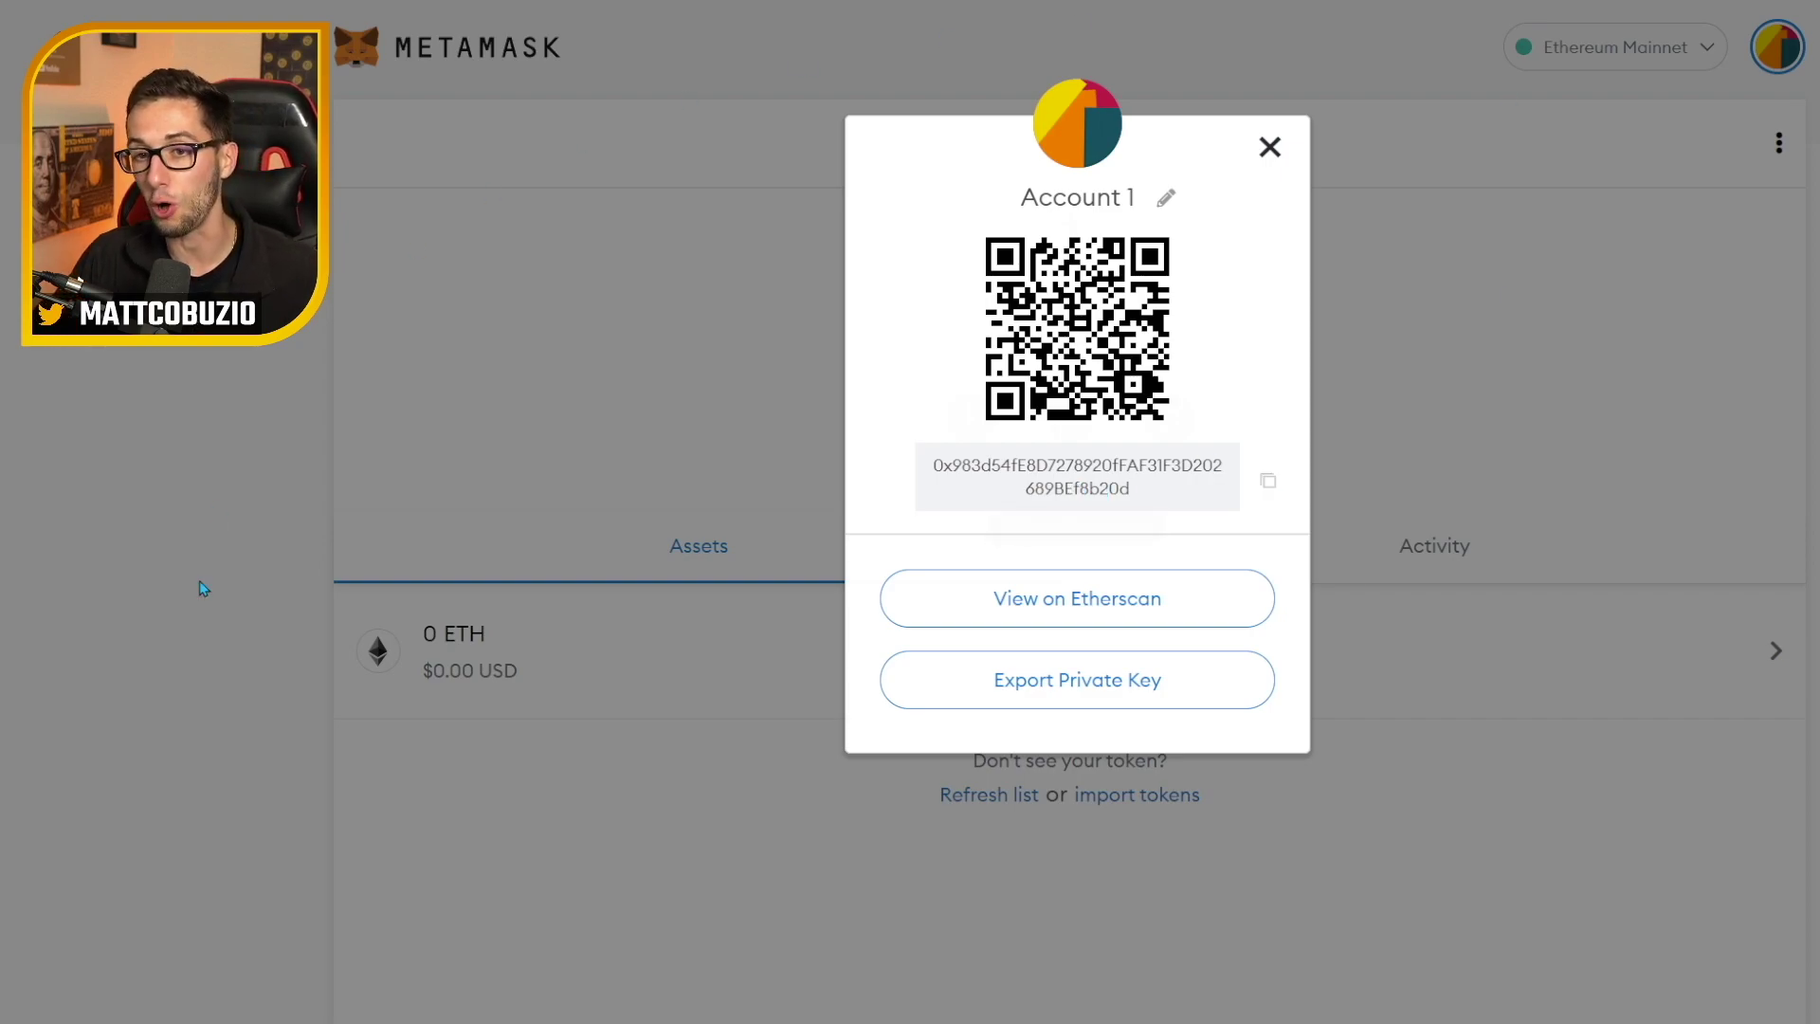
Rename Account 1 to the owner's name followed by 'Crypto' and close the details
left_click(1165, 197)
triple_click(991, 201)
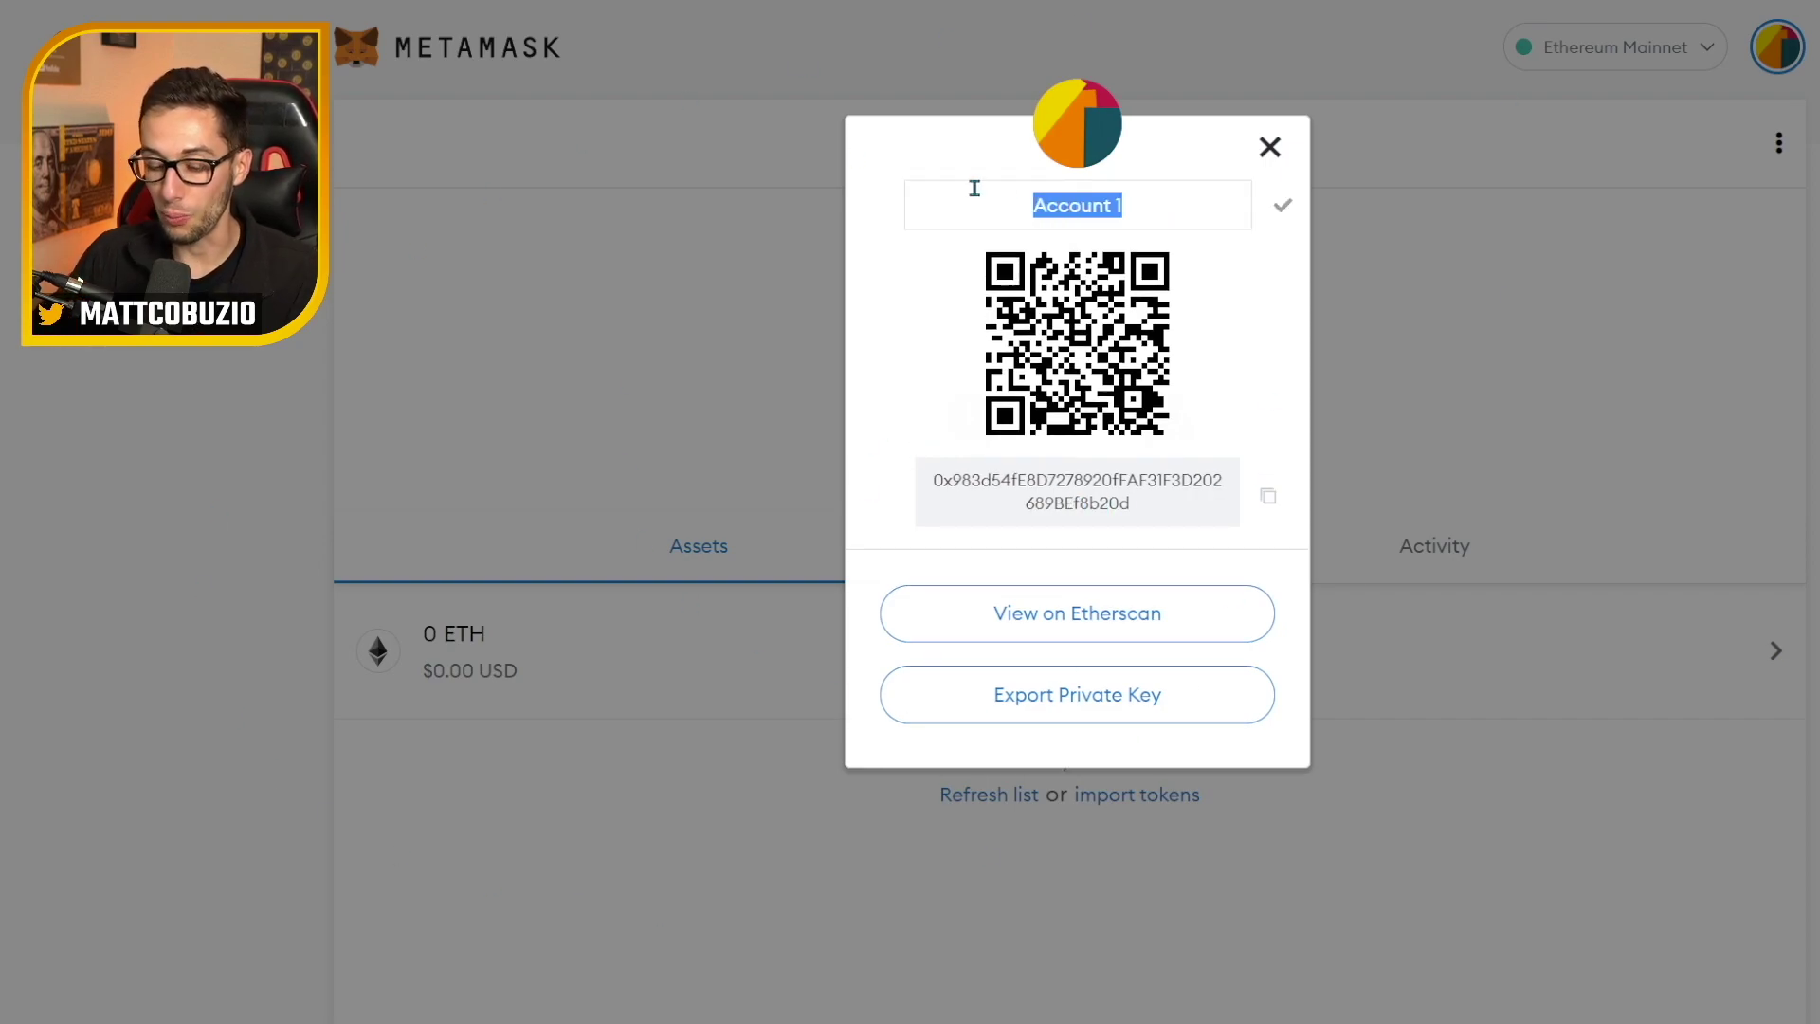
type("Matt's C")
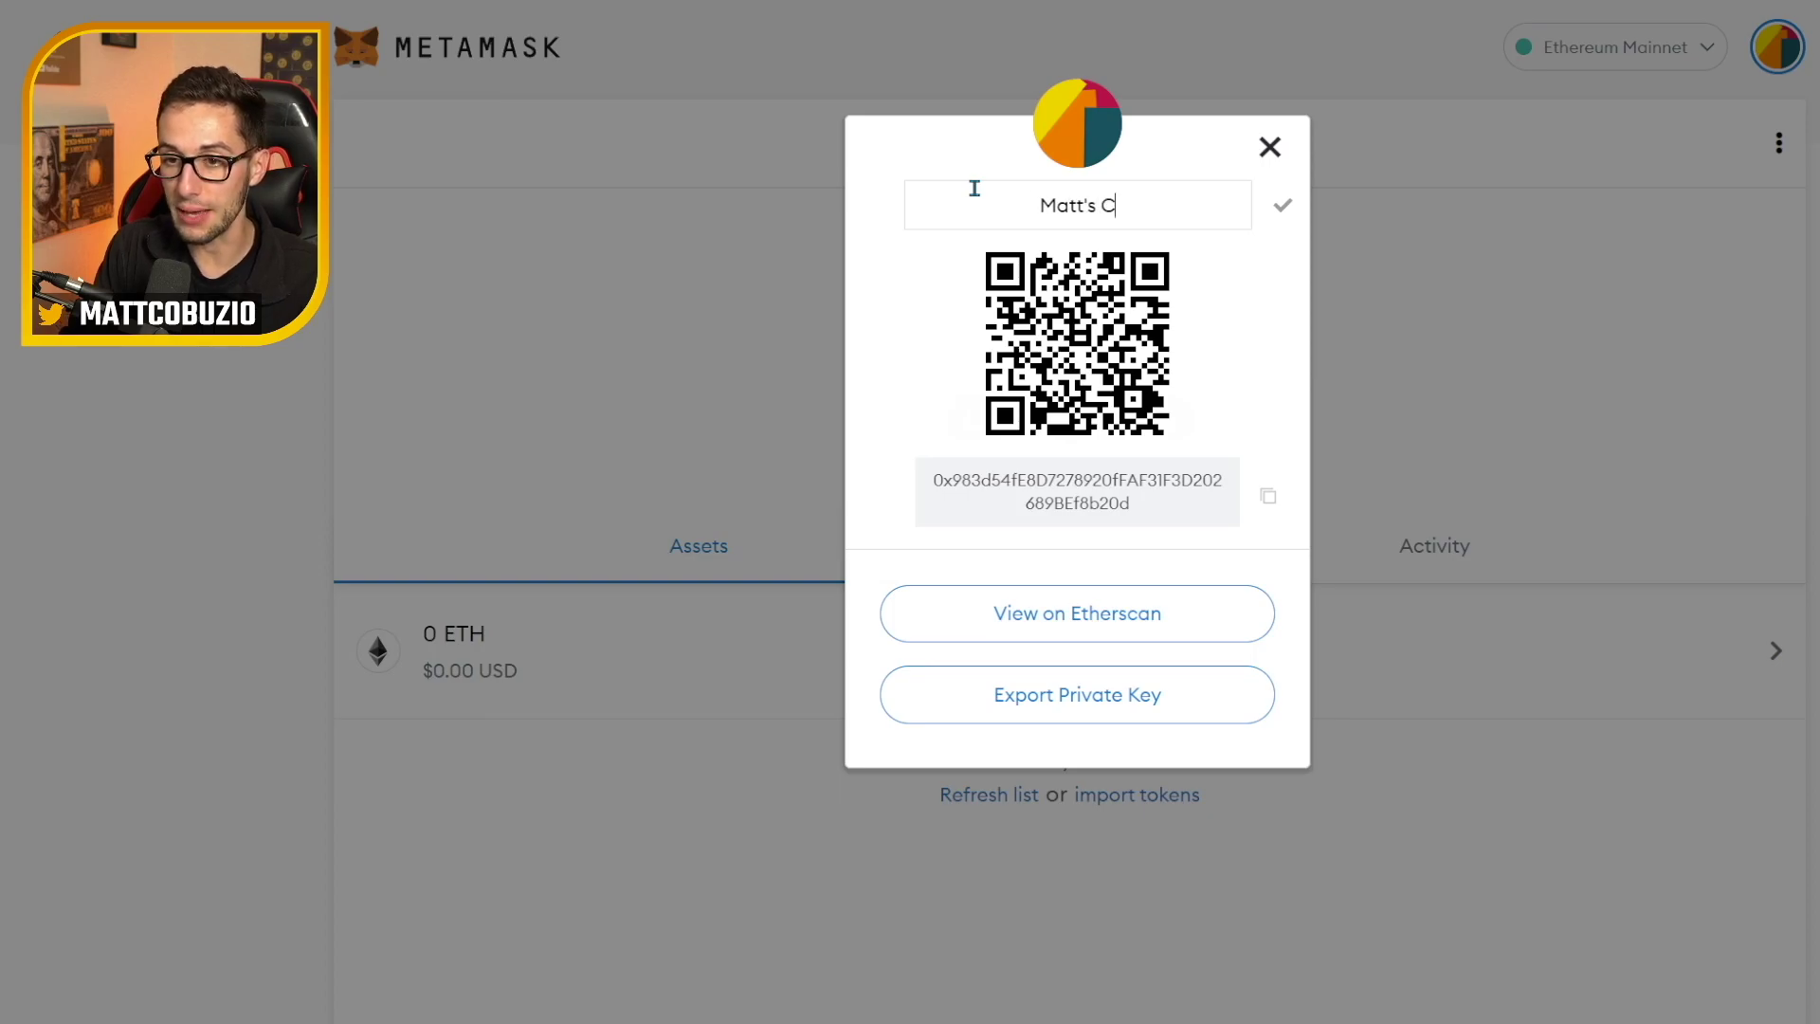
type("rypto")
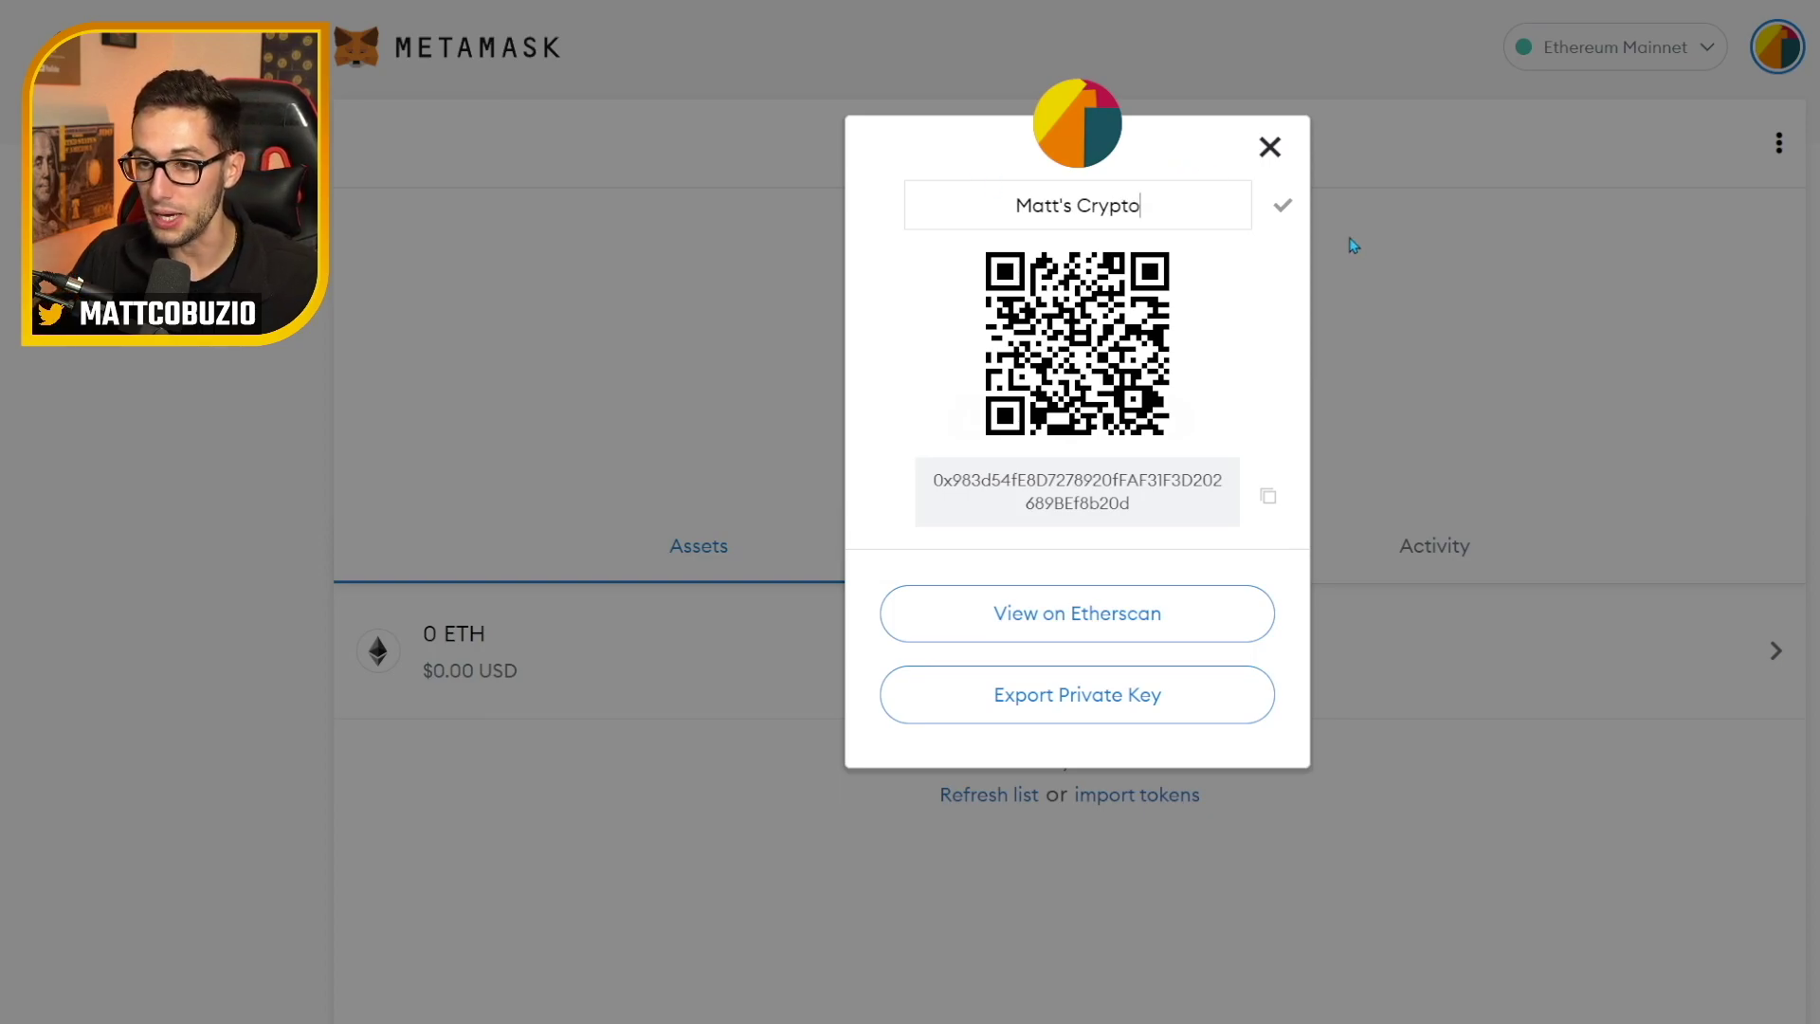
left_click(1286, 207)
left_click(1268, 149)
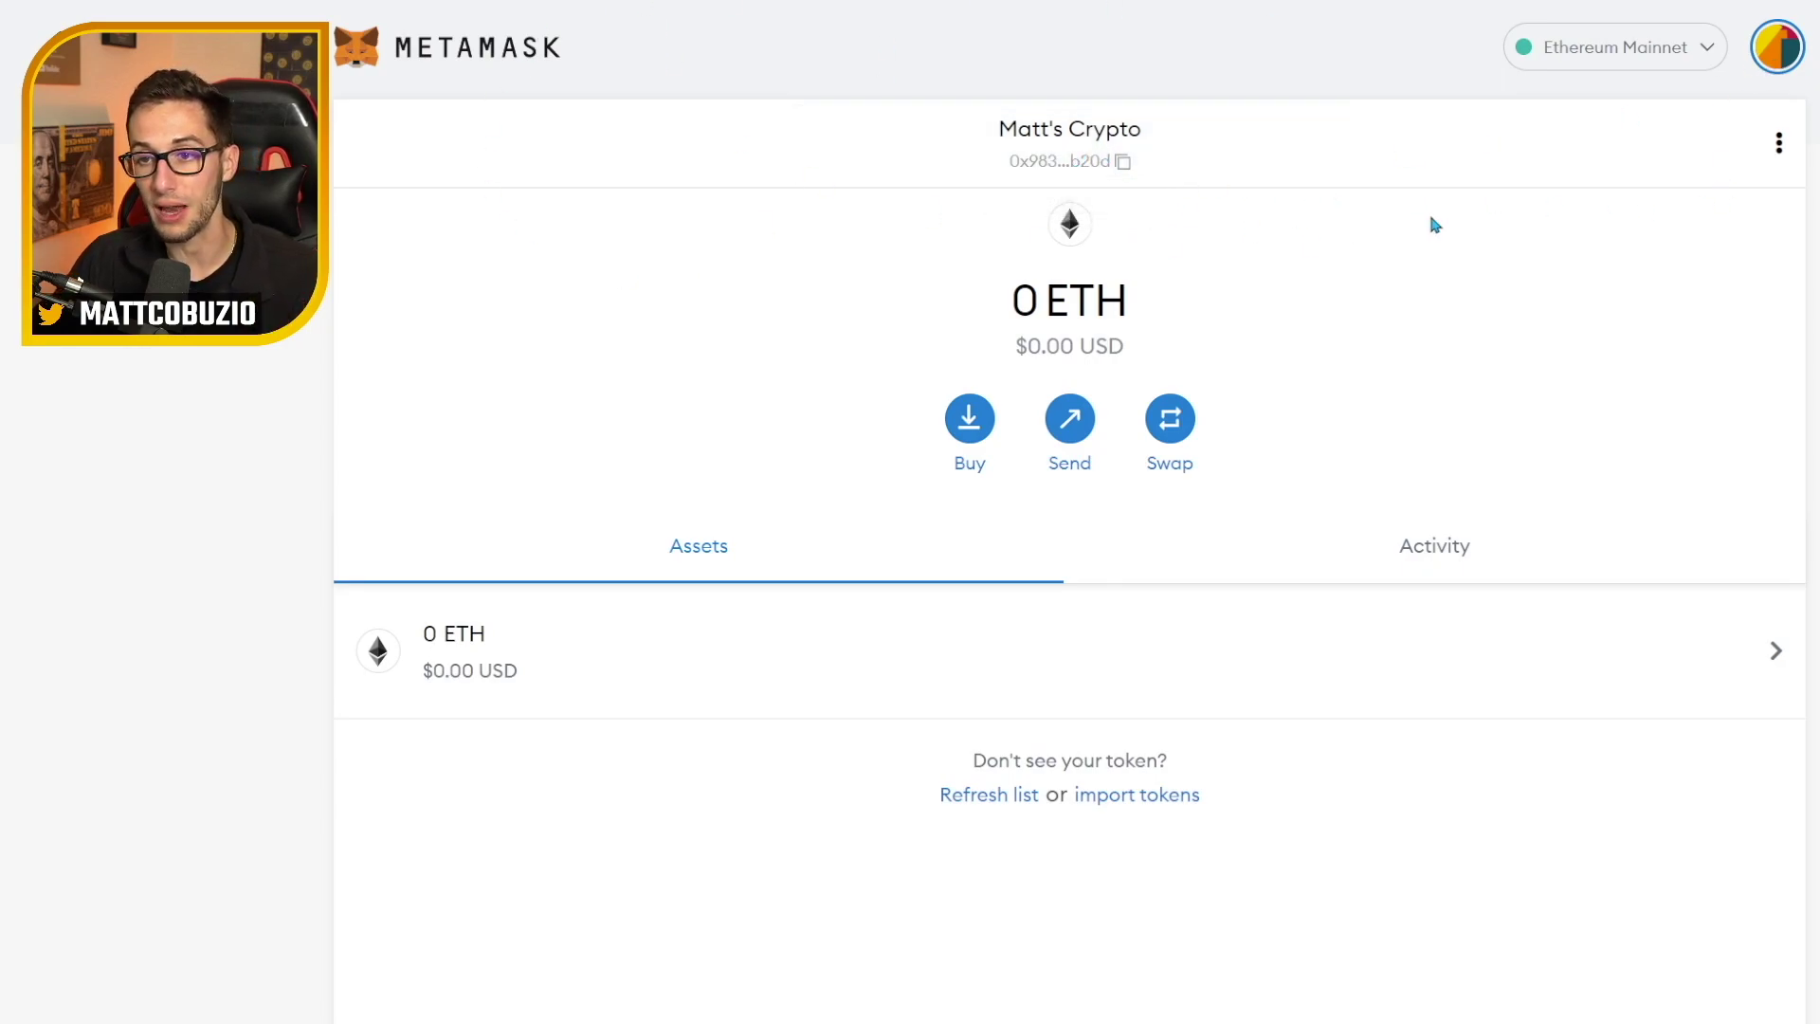
Create a second account with the same name ending in 2 and view its details
left_click(1789, 53)
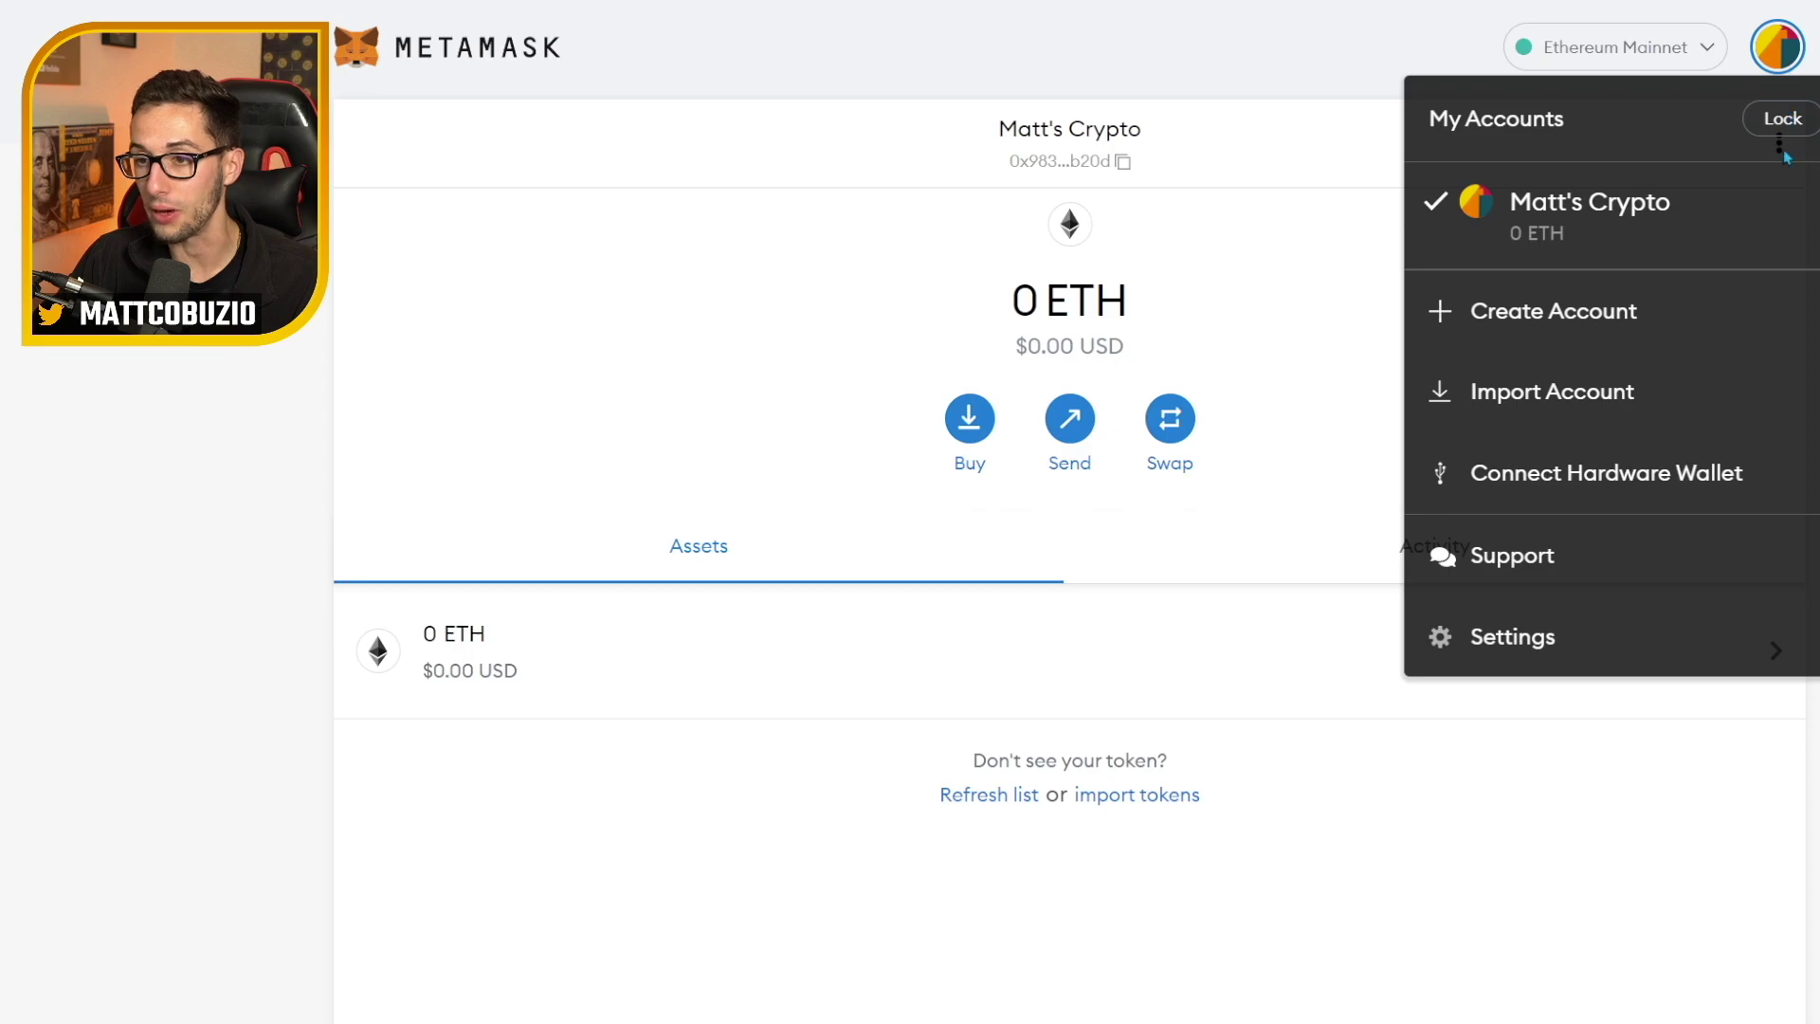
left_click(1617, 320)
type("Matt's Crypto 2")
key("Return")
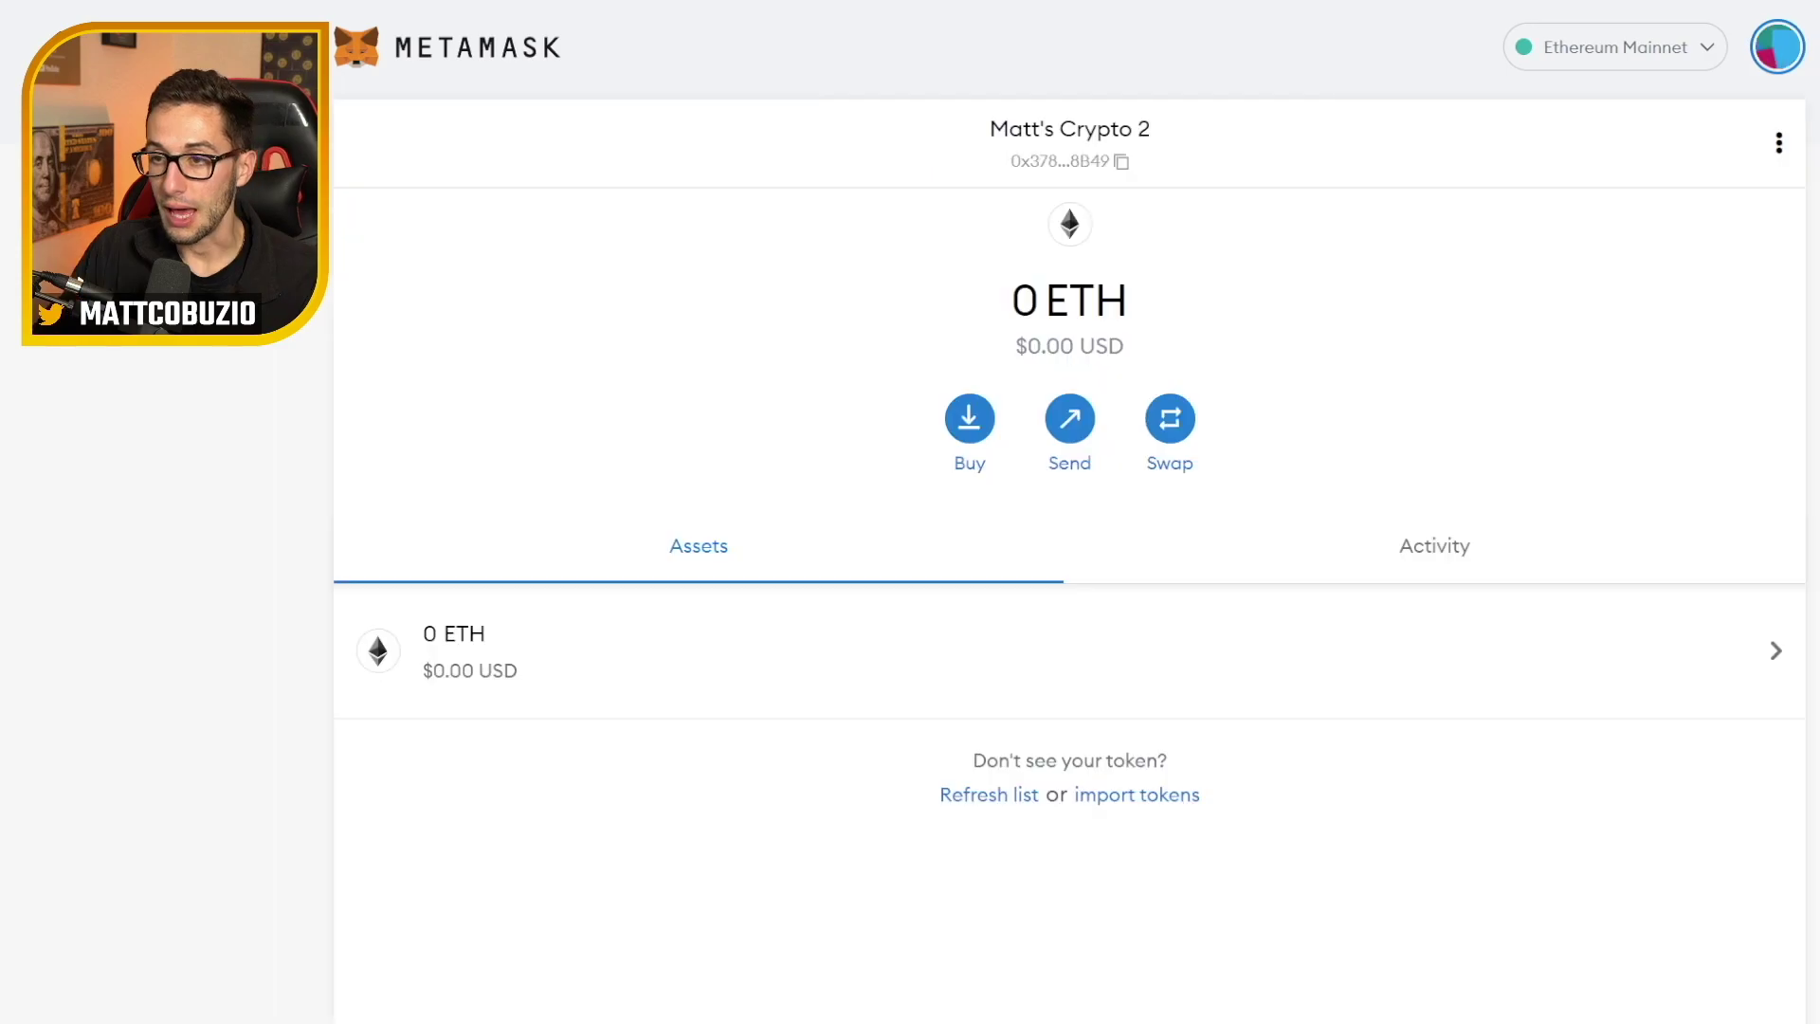
left_click(1786, 46)
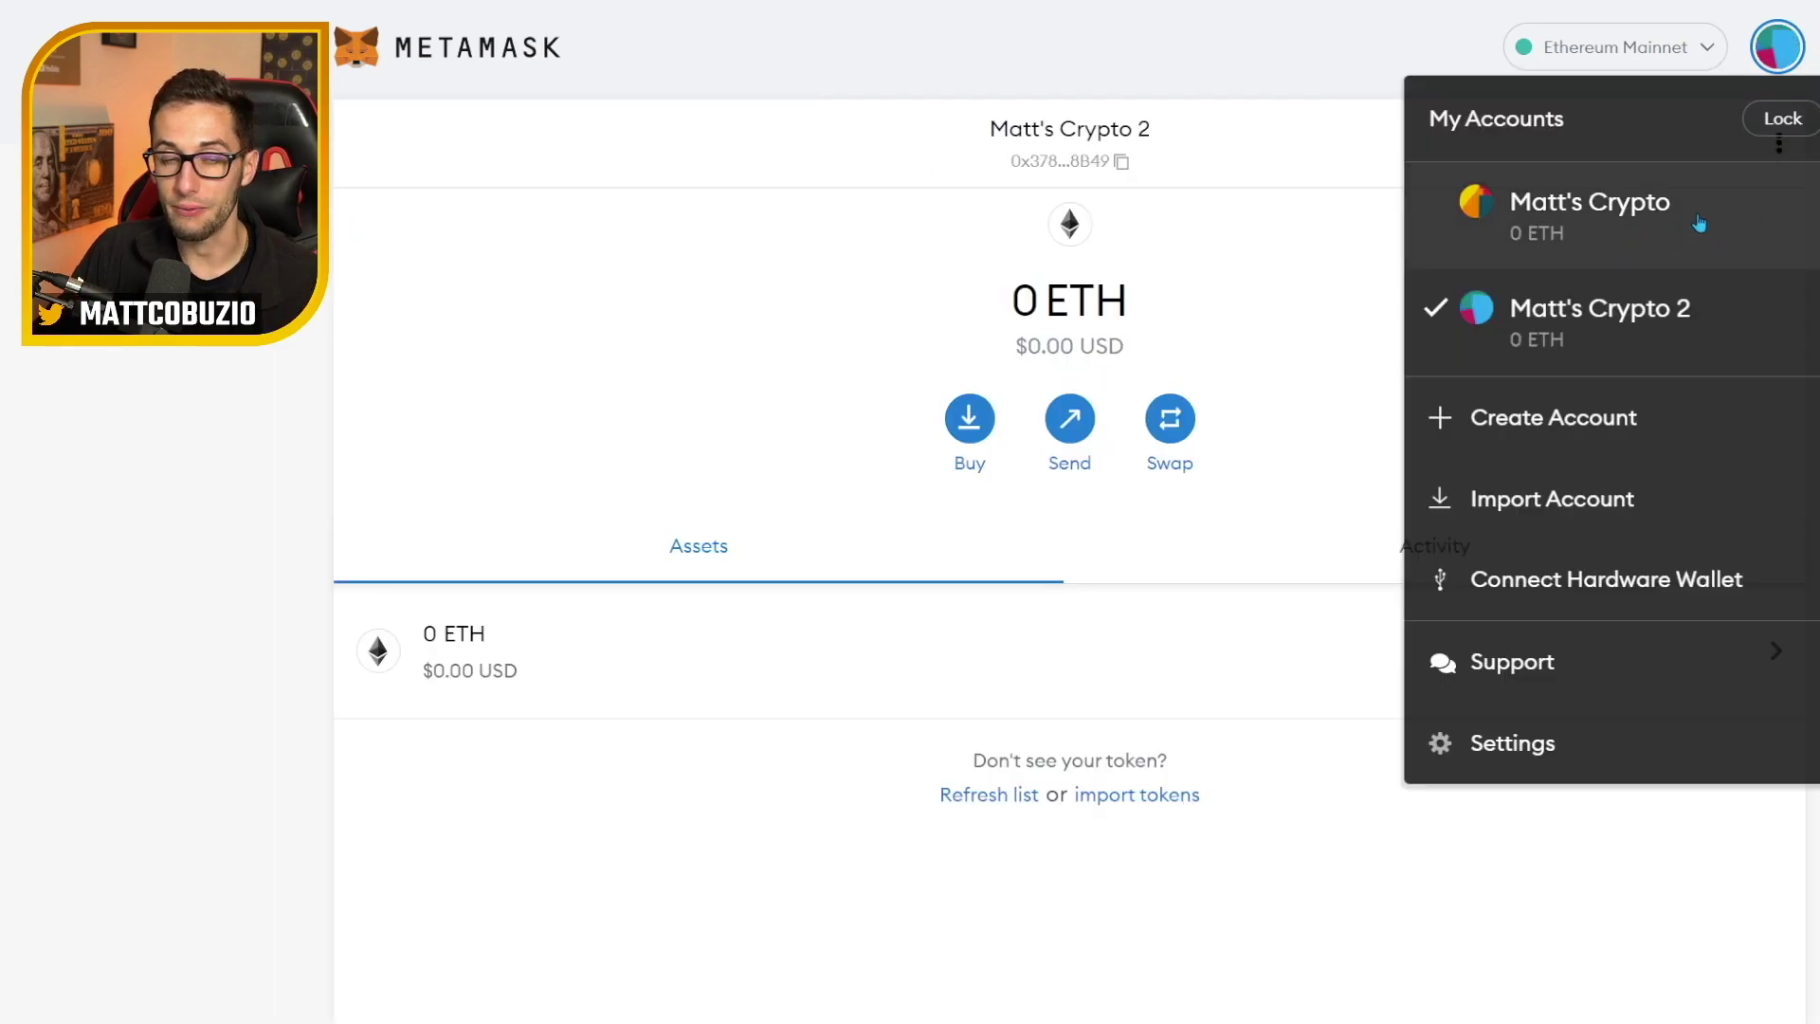
left_click(1613, 334)
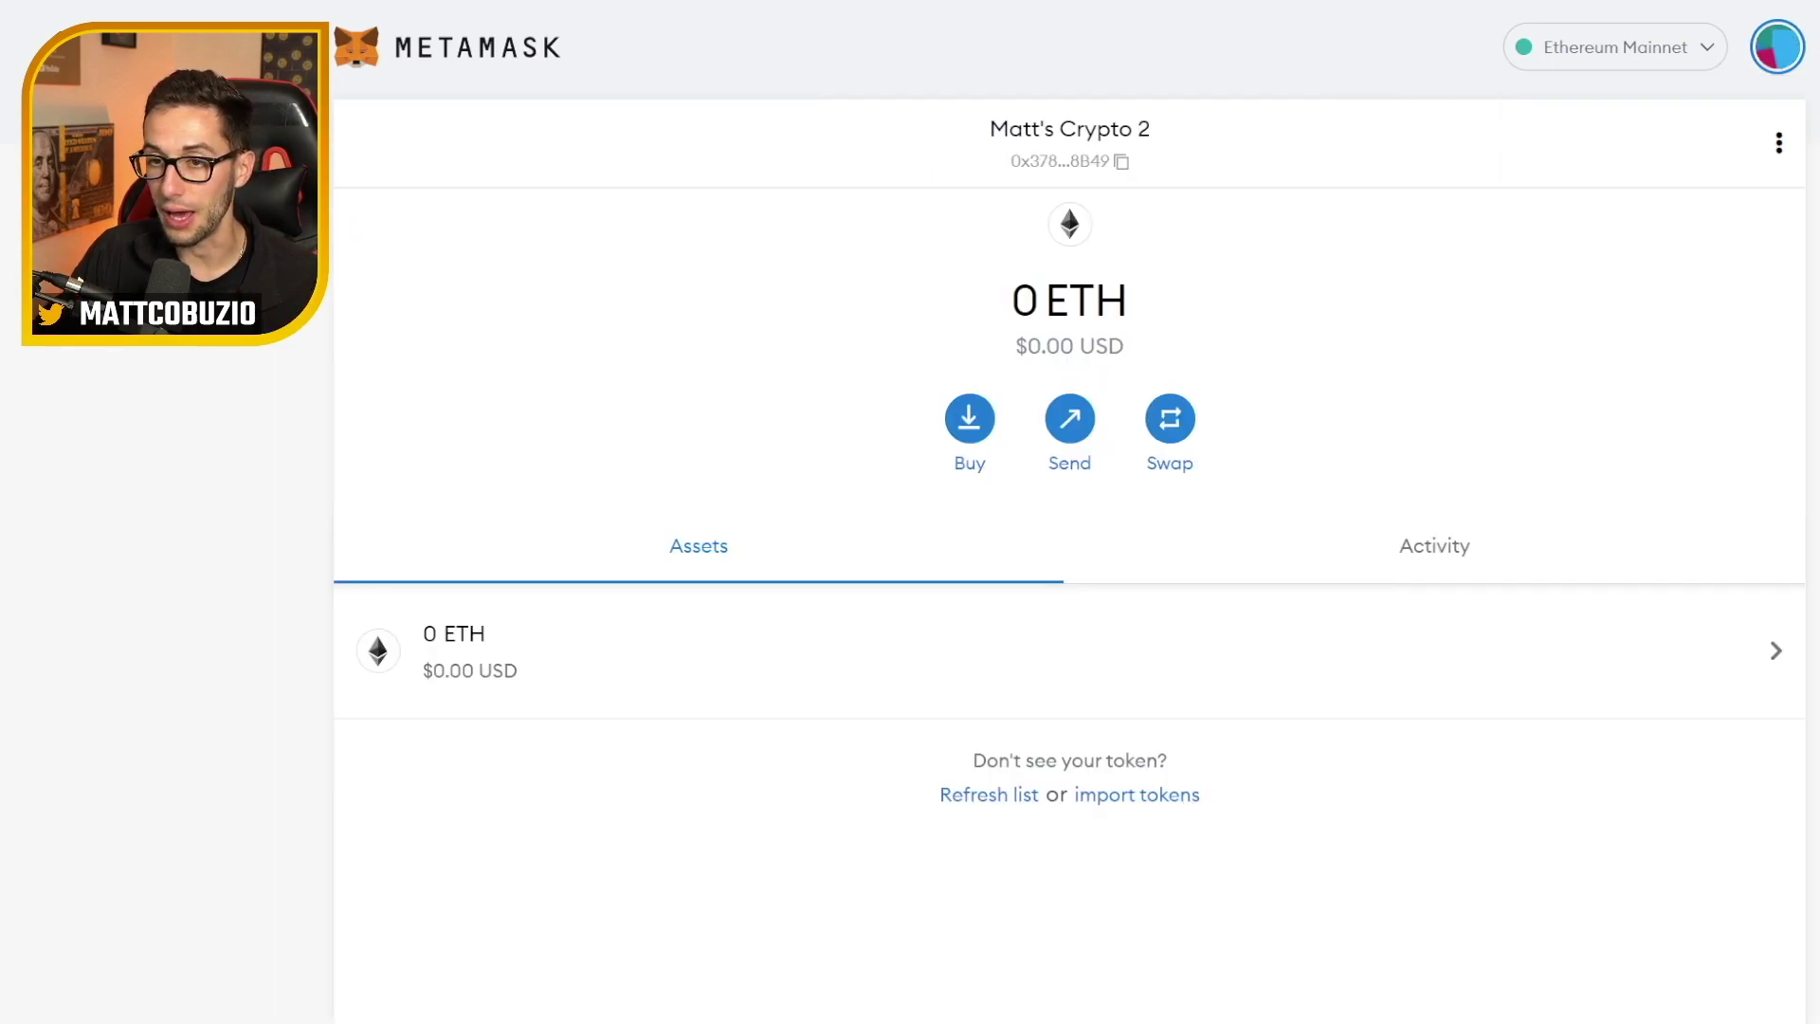
left_click(1779, 142)
left_click(1731, 282)
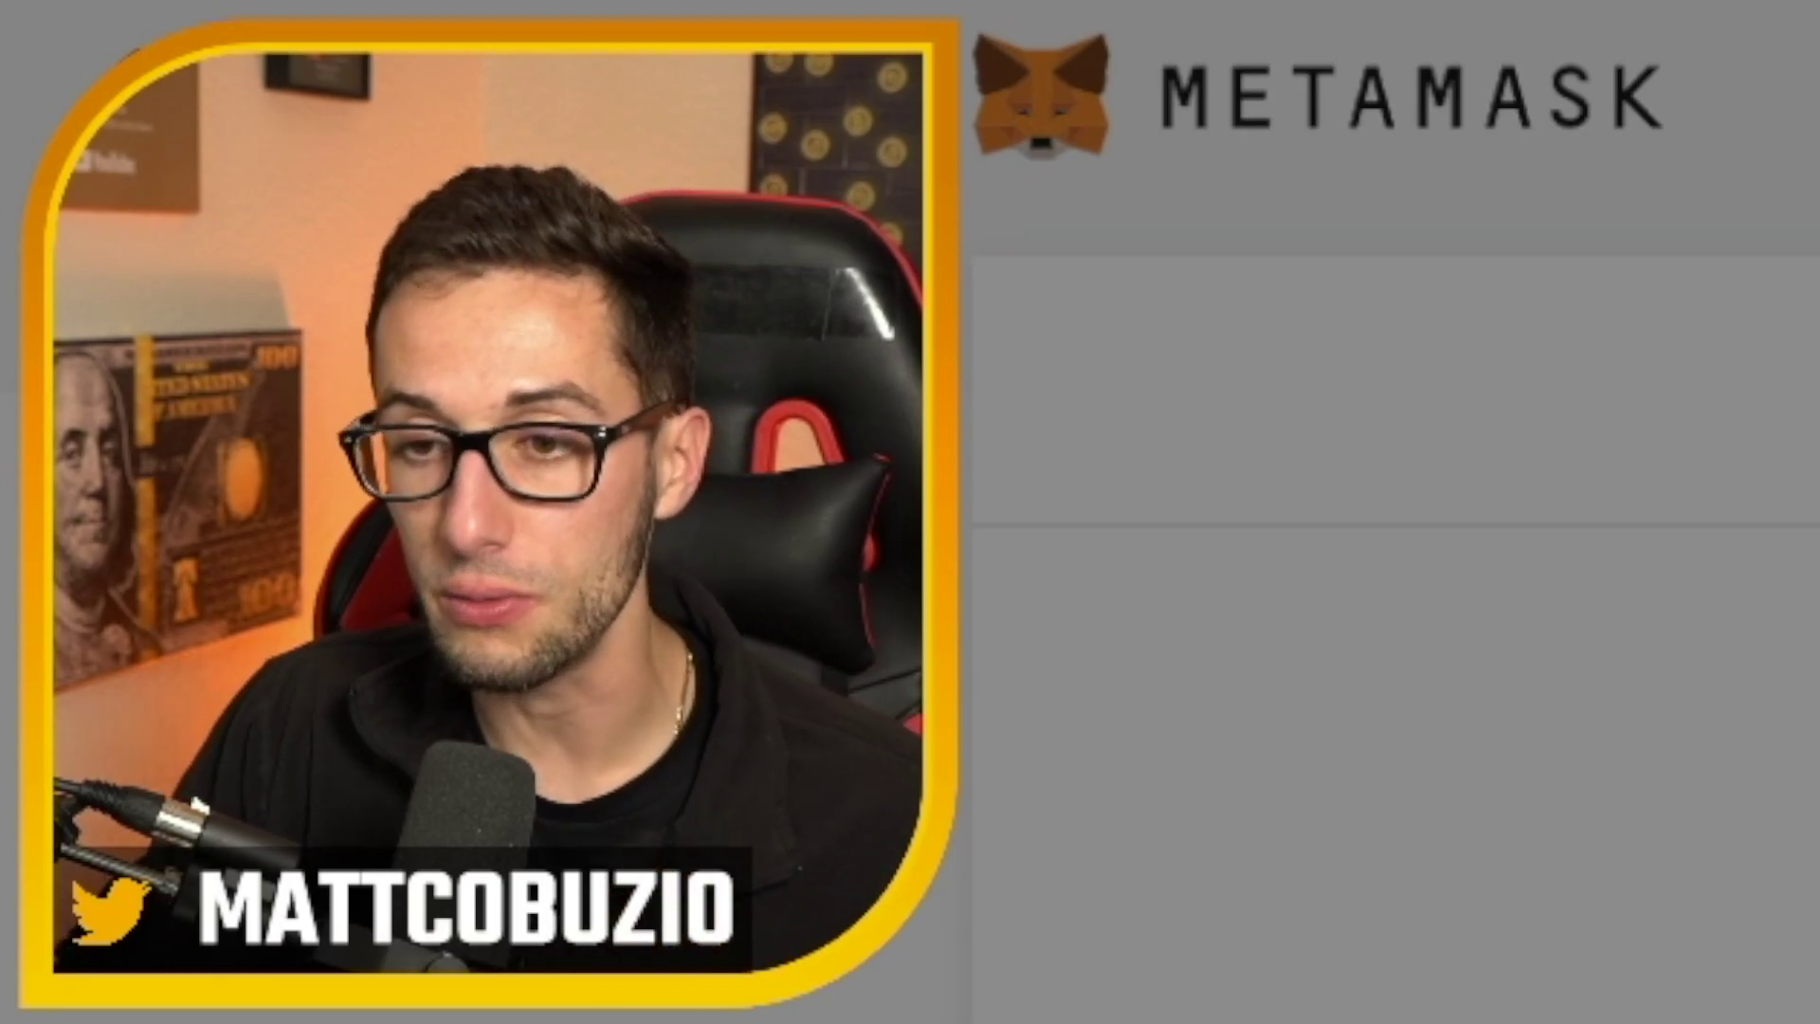
left_click(1191, 718)
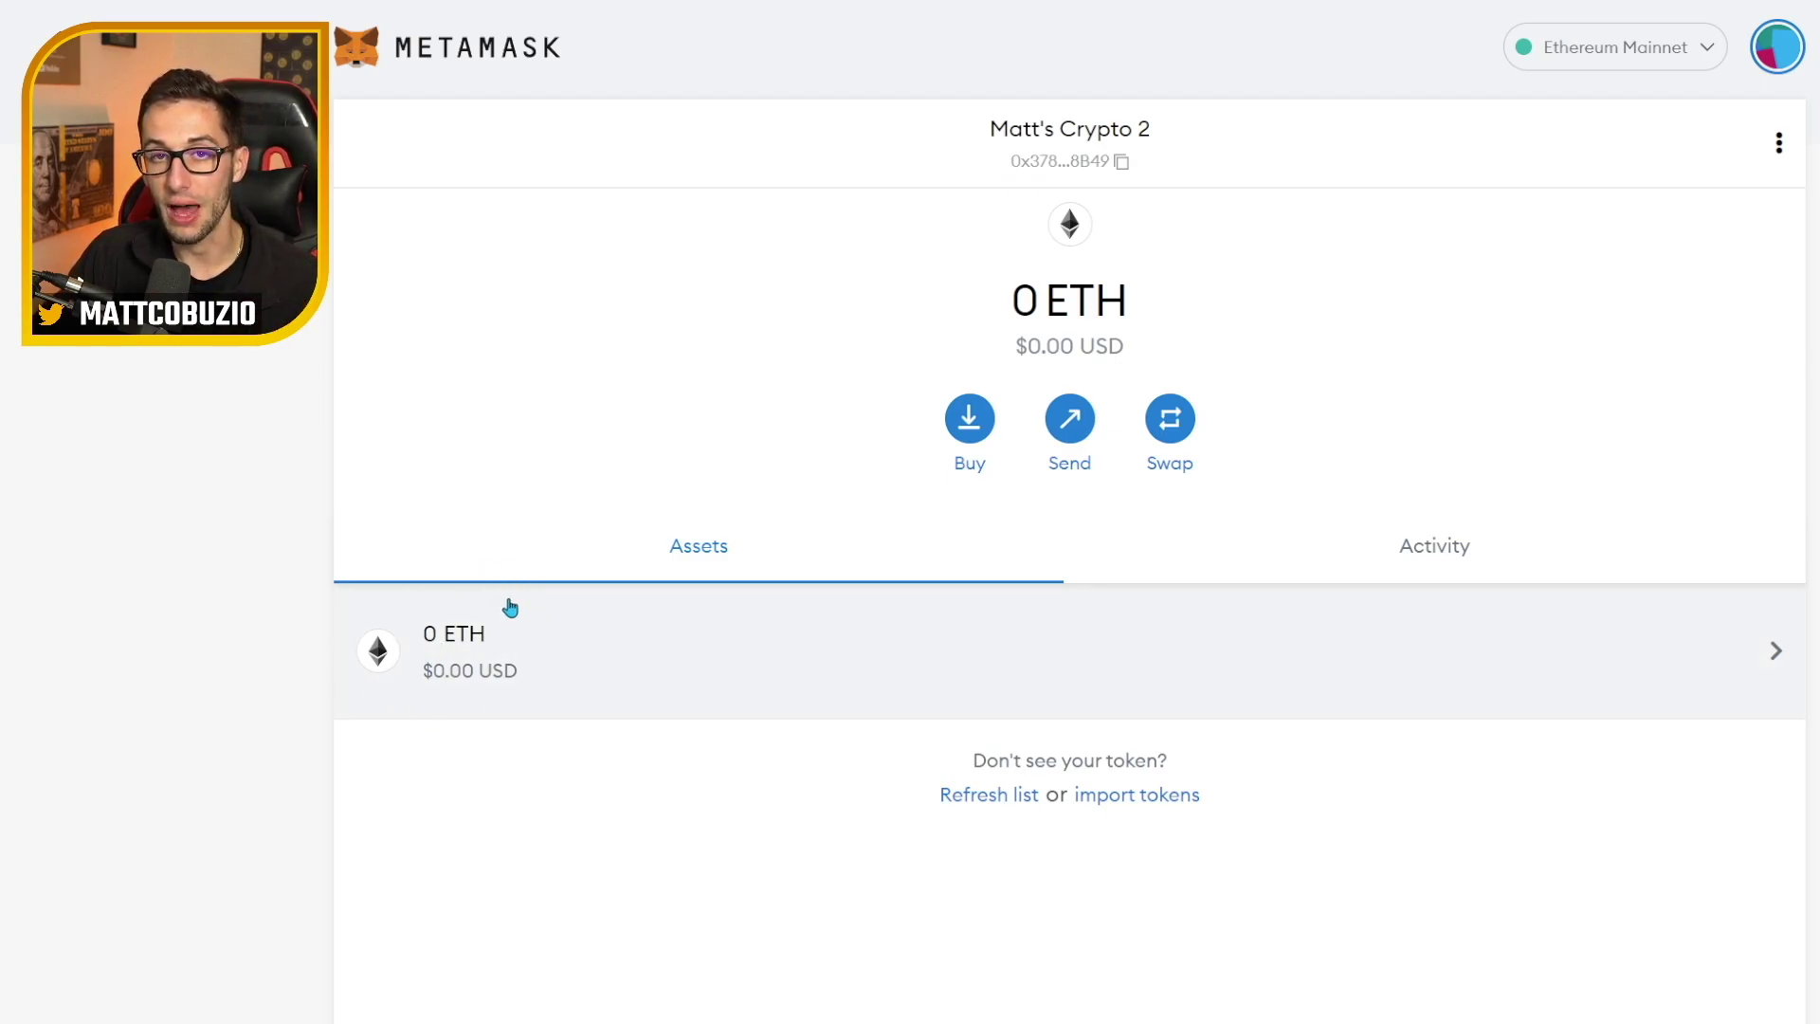
Search 'omi' and import the CR, MINDS and OIL tokens, then view the account's activity
left_click(1142, 797)
type("omi")
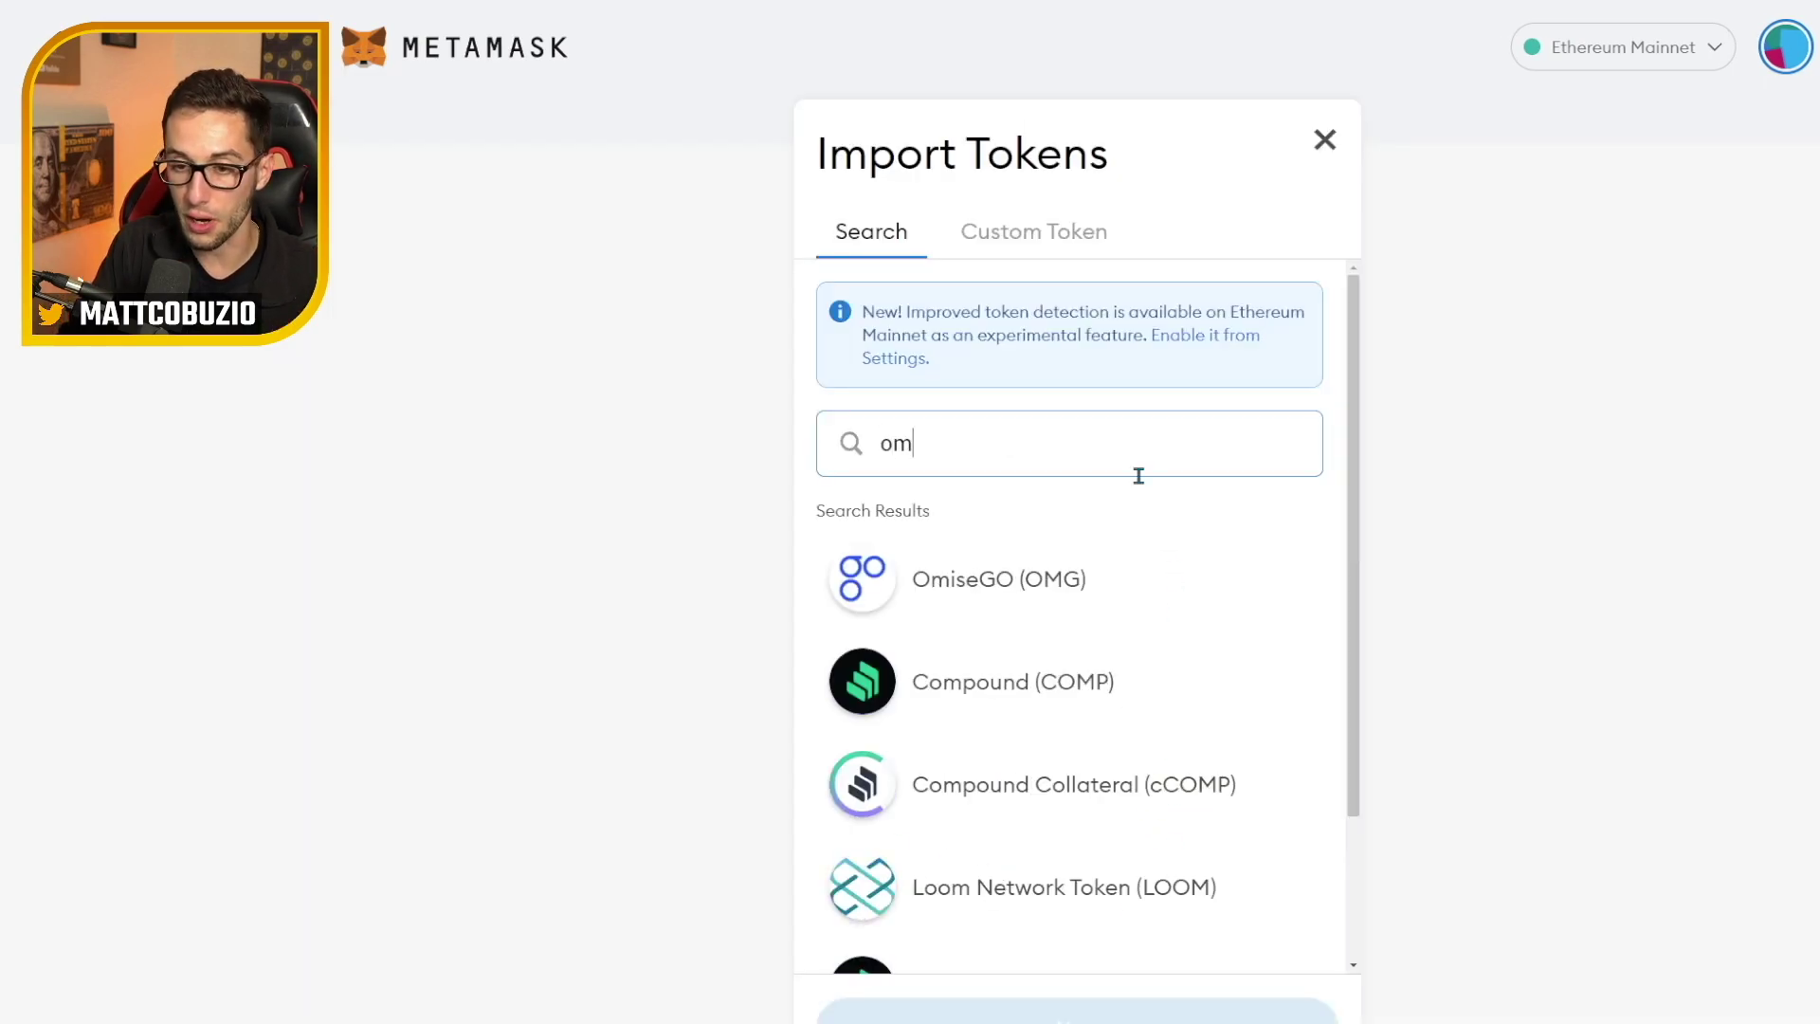
left_click(1038, 806)
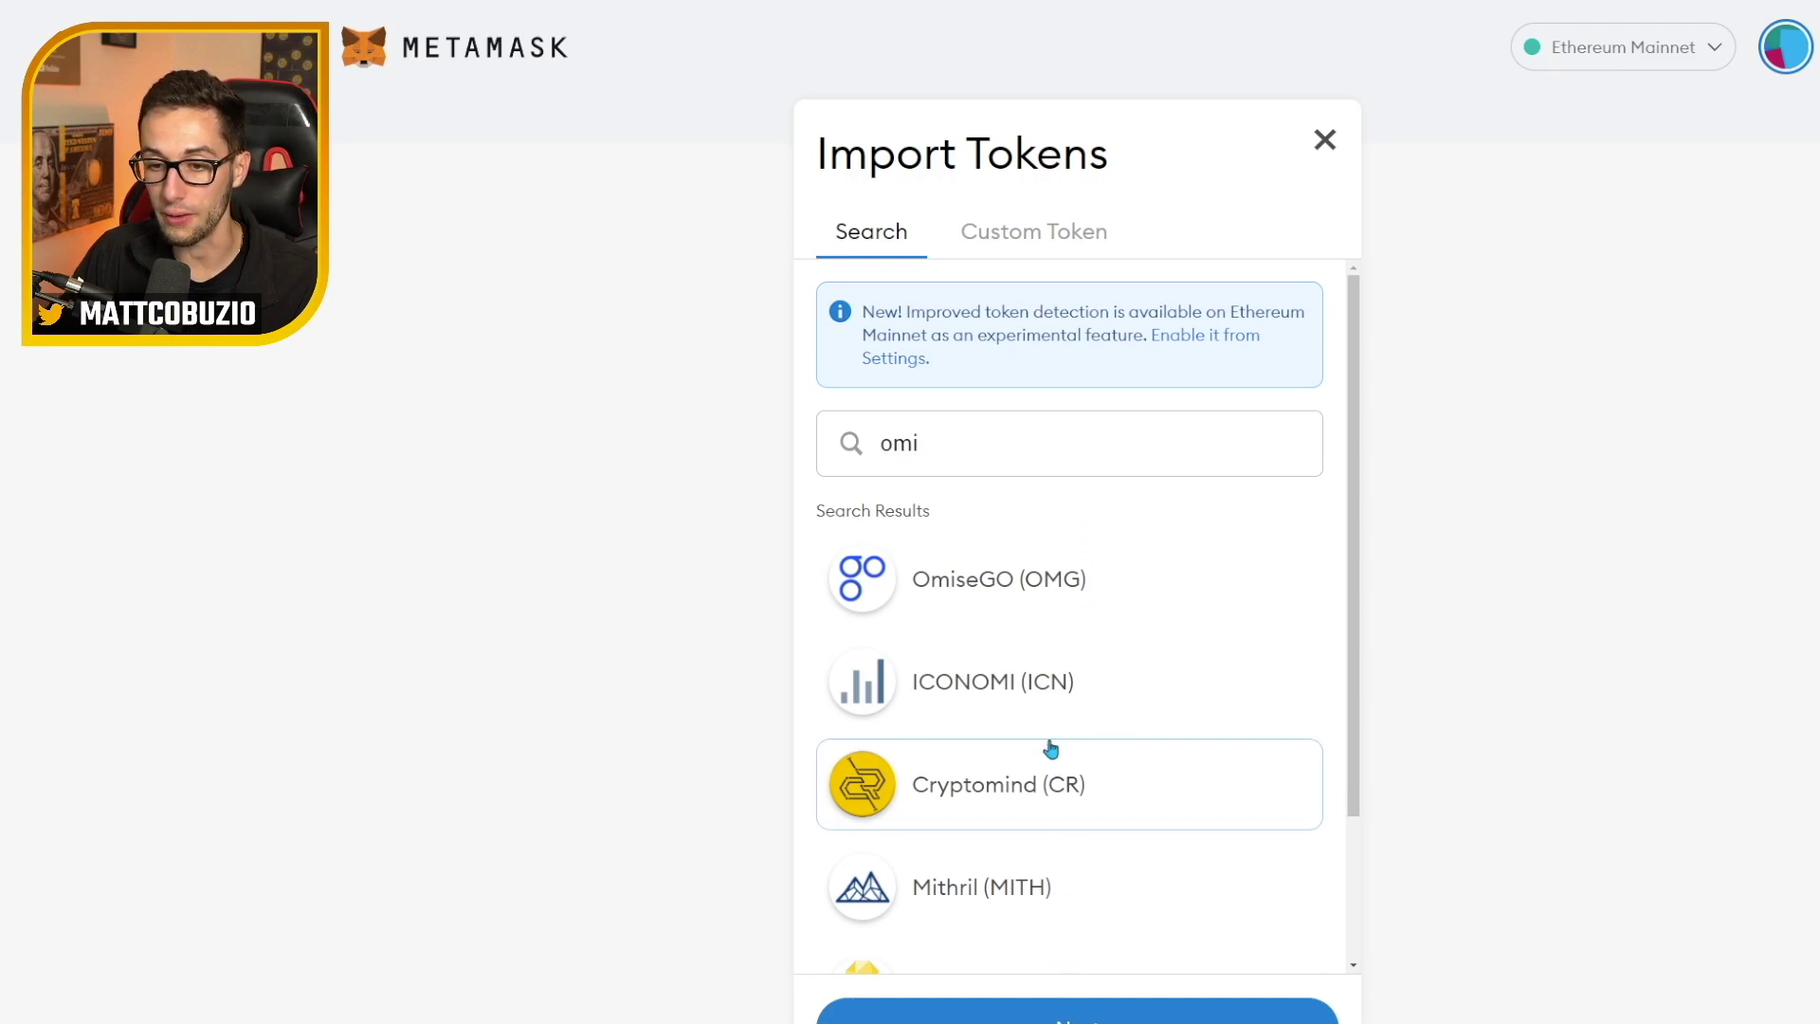
scroll(1099, 758, "down", 2)
left_click(1094, 805)
left_click(1068, 901)
left_click(1223, 1010)
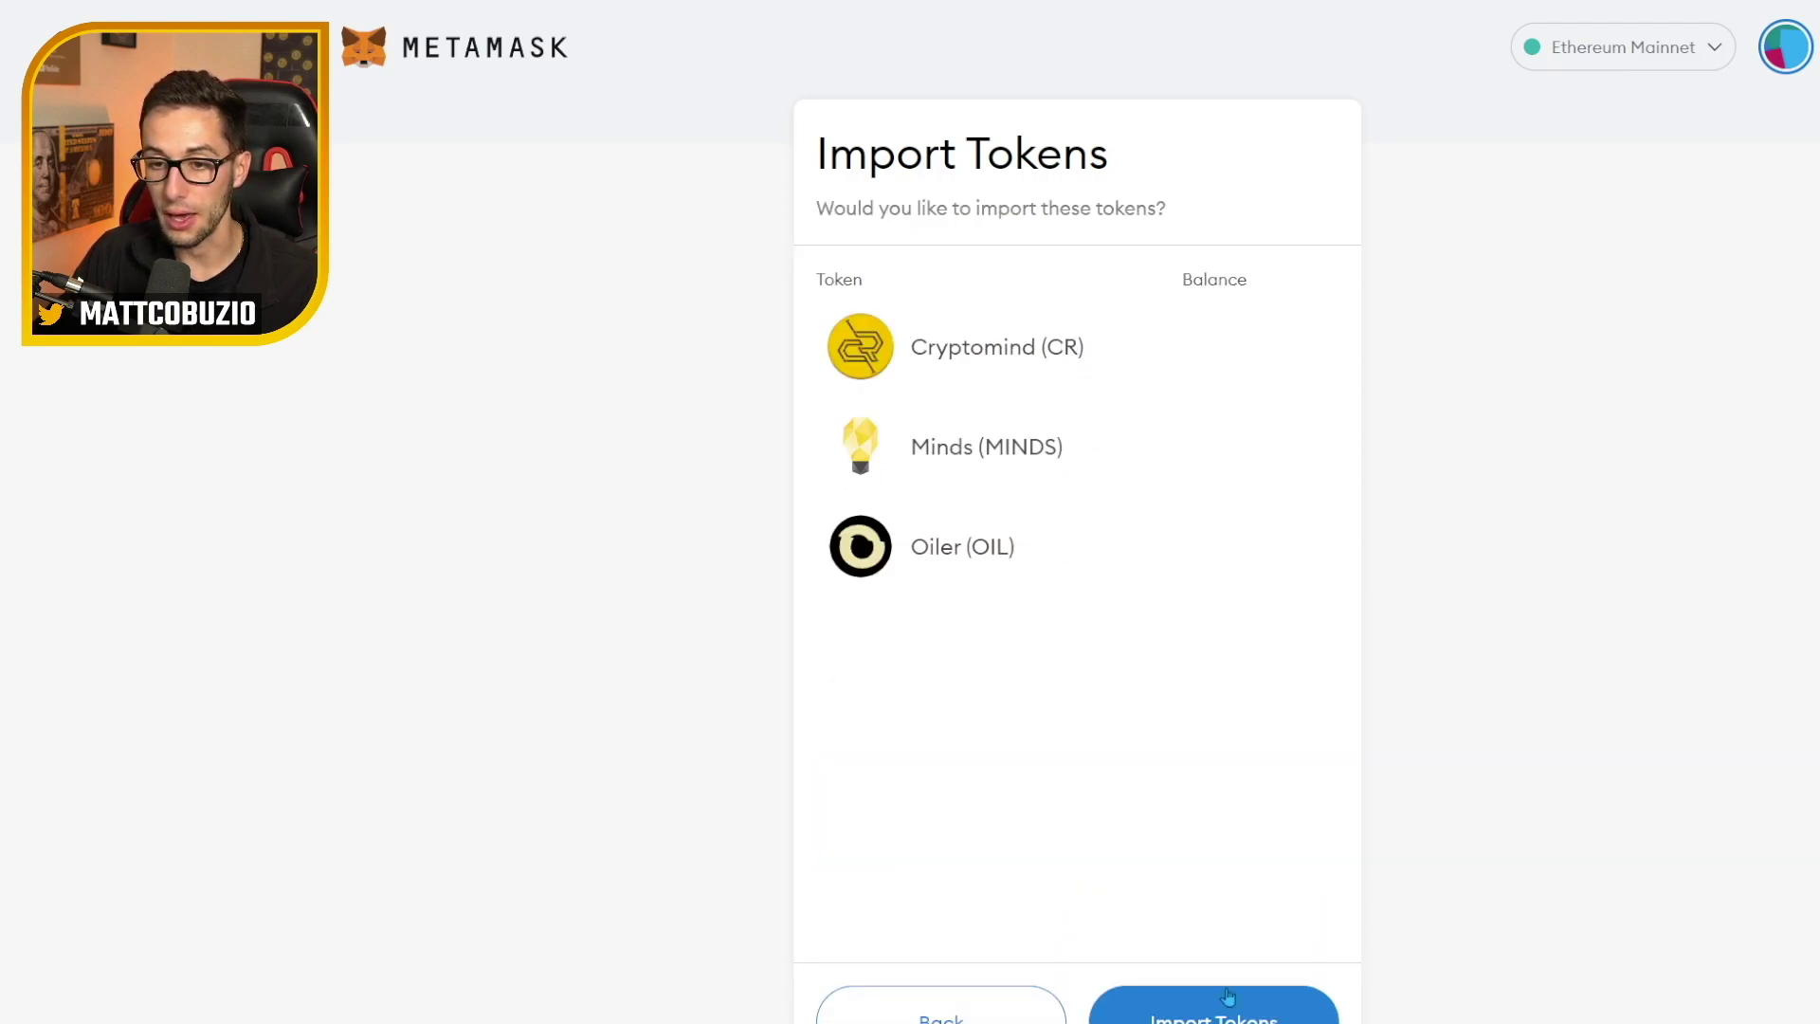
left_click(1213, 1010)
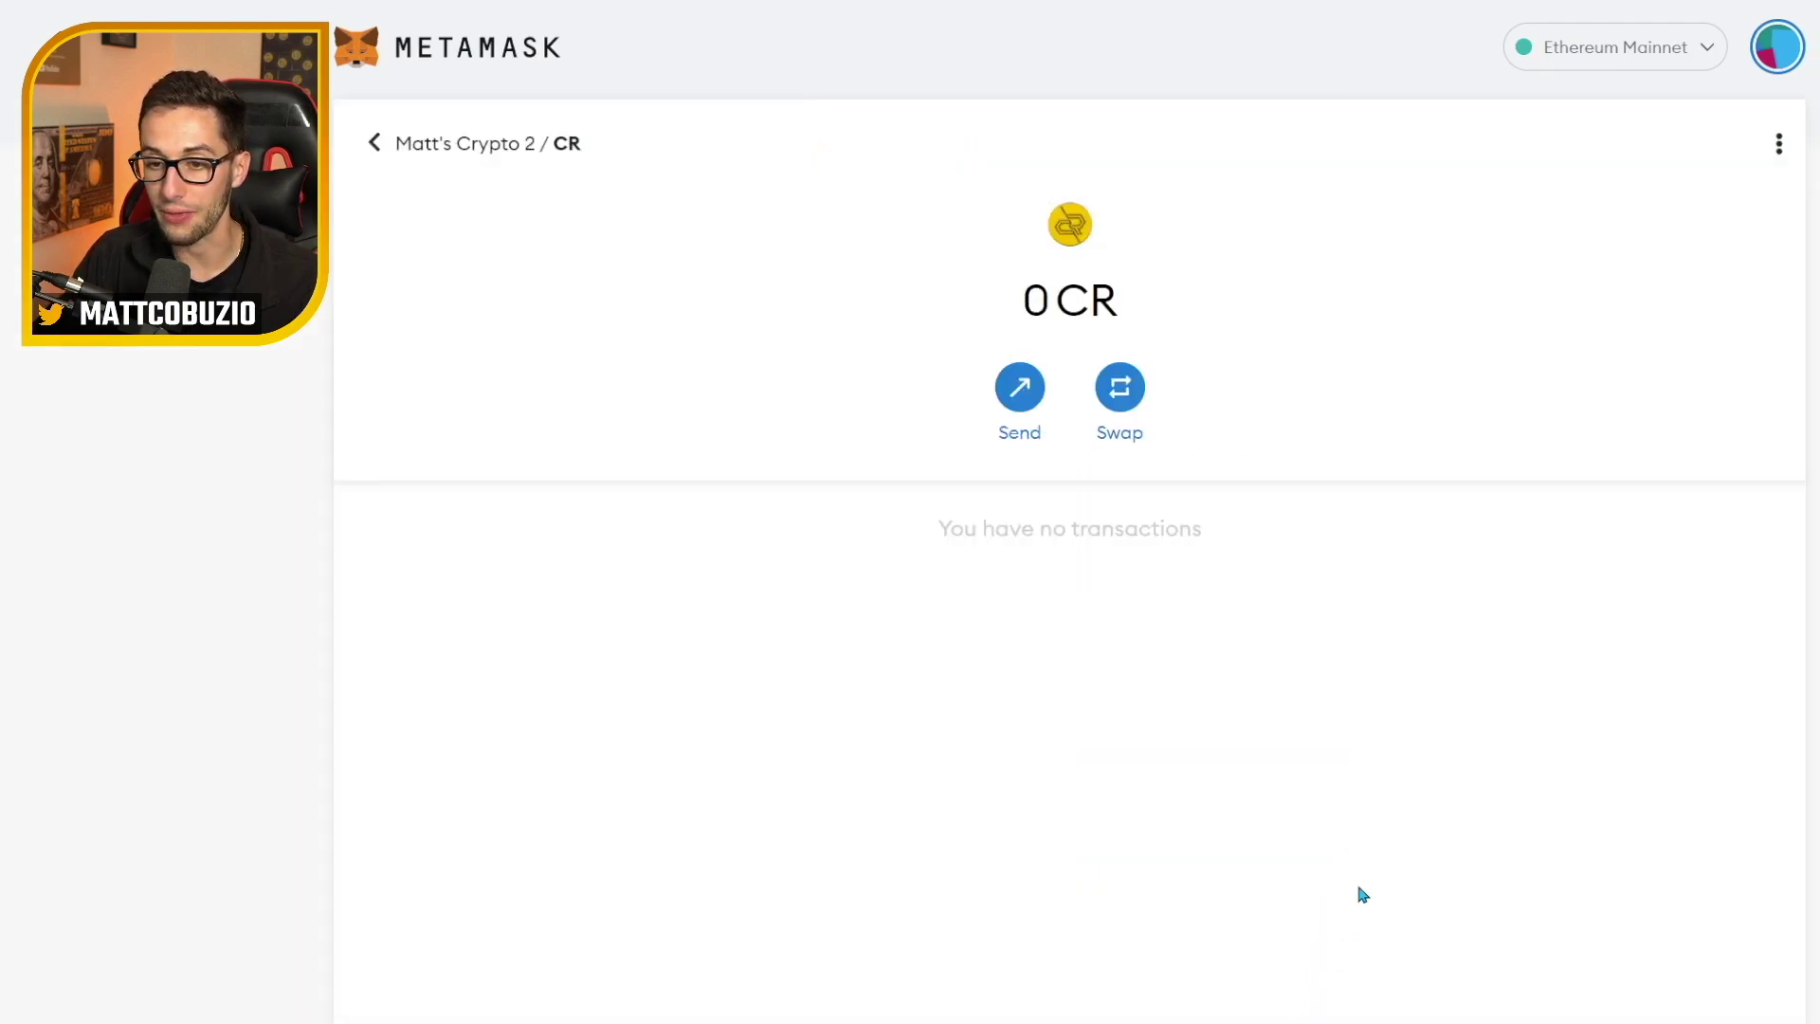
left_click(386, 149)
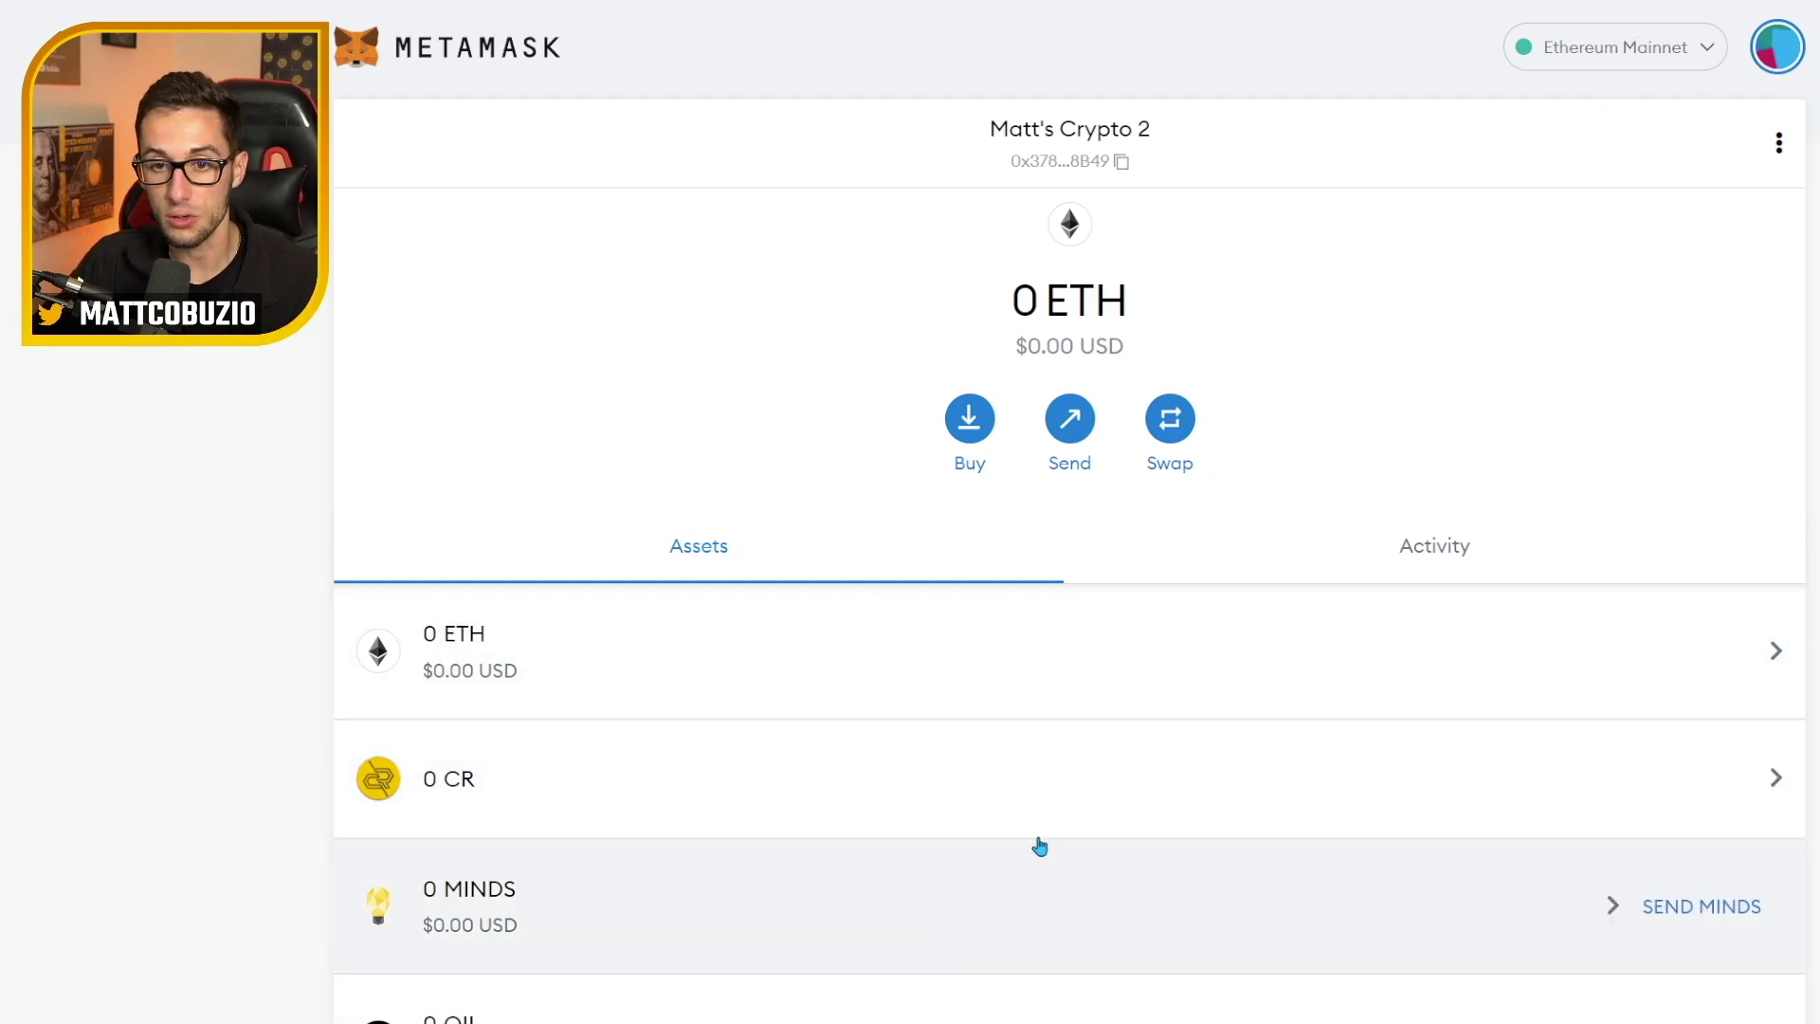
left_click(1466, 557)
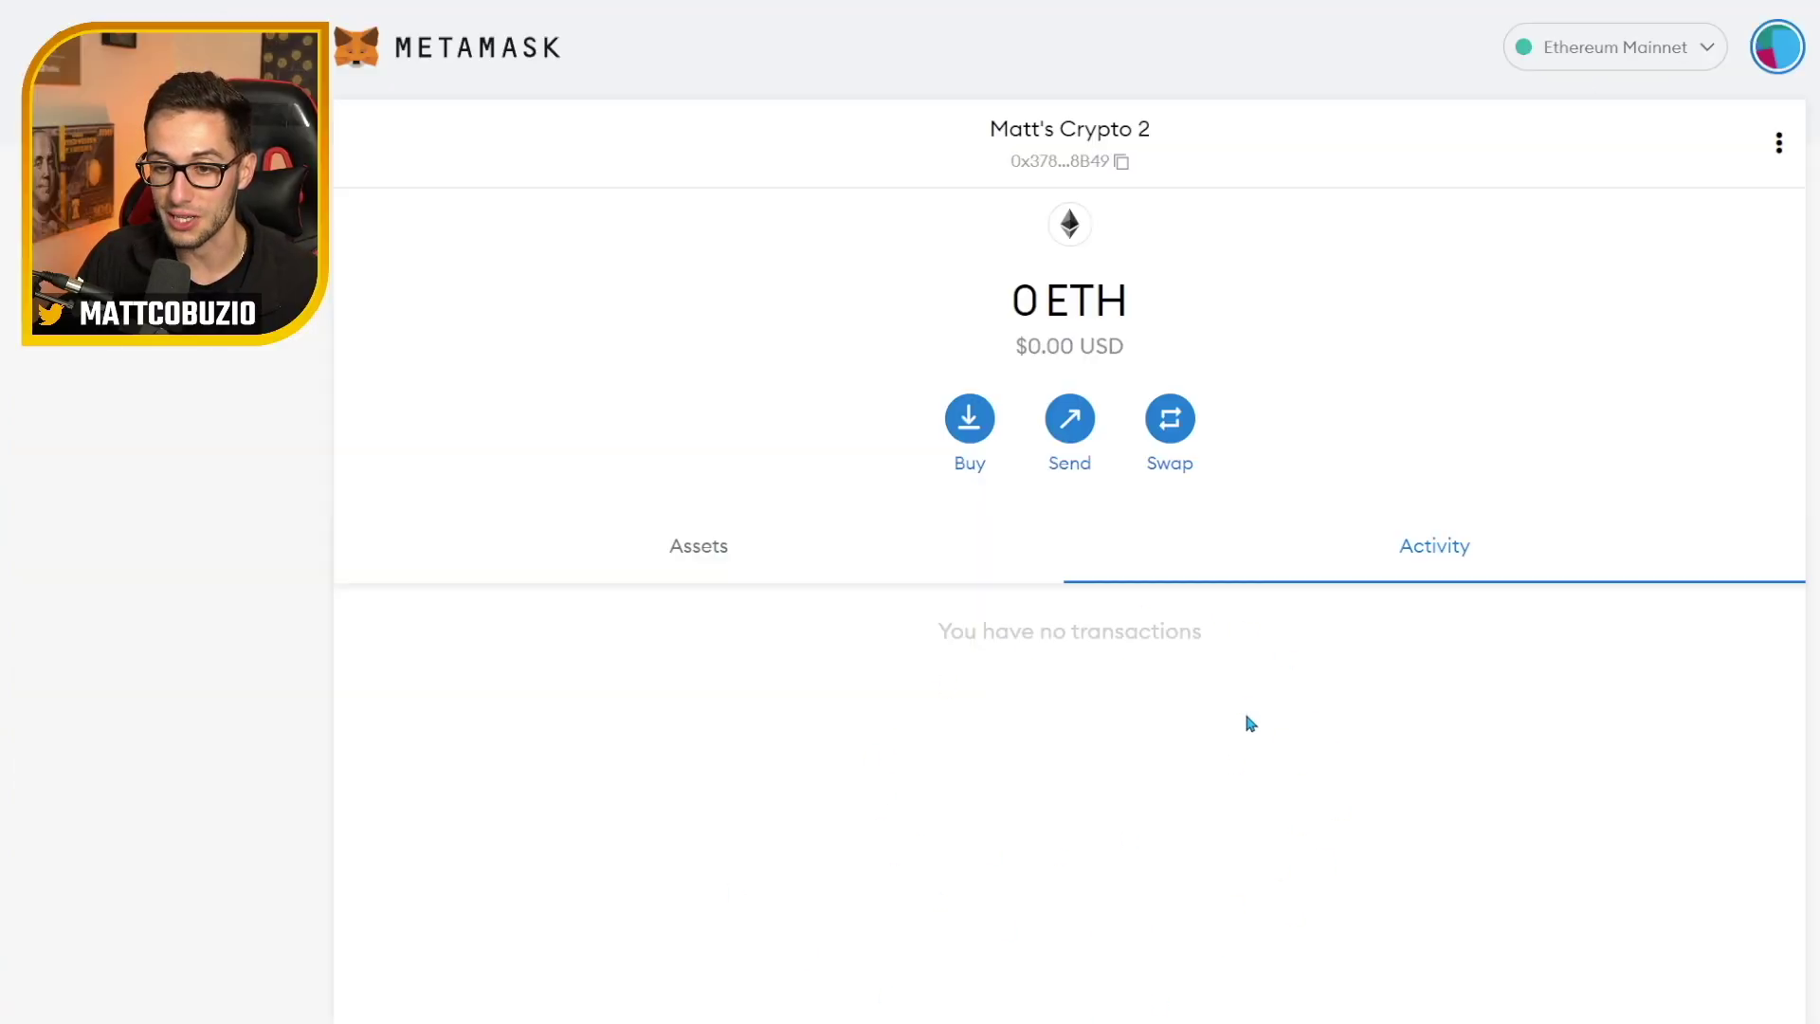
Start a send of 1 ETH to the first account's pasted address
left_click(1075, 432)
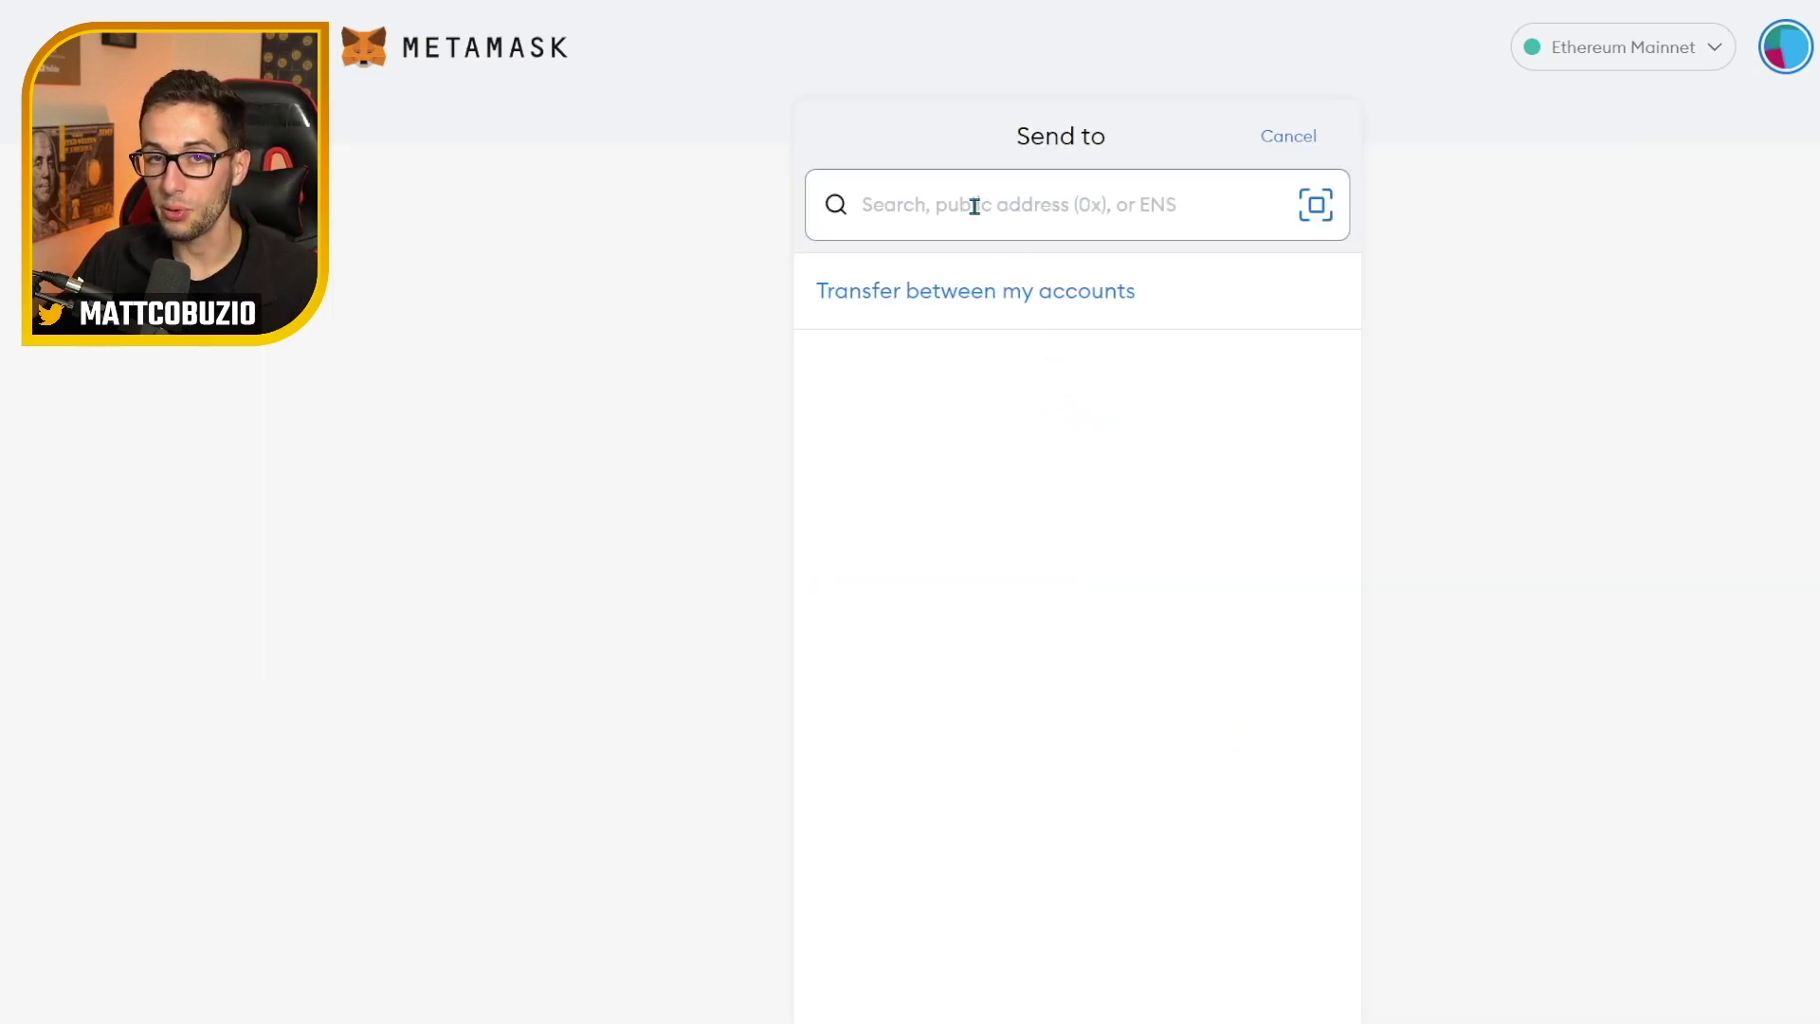
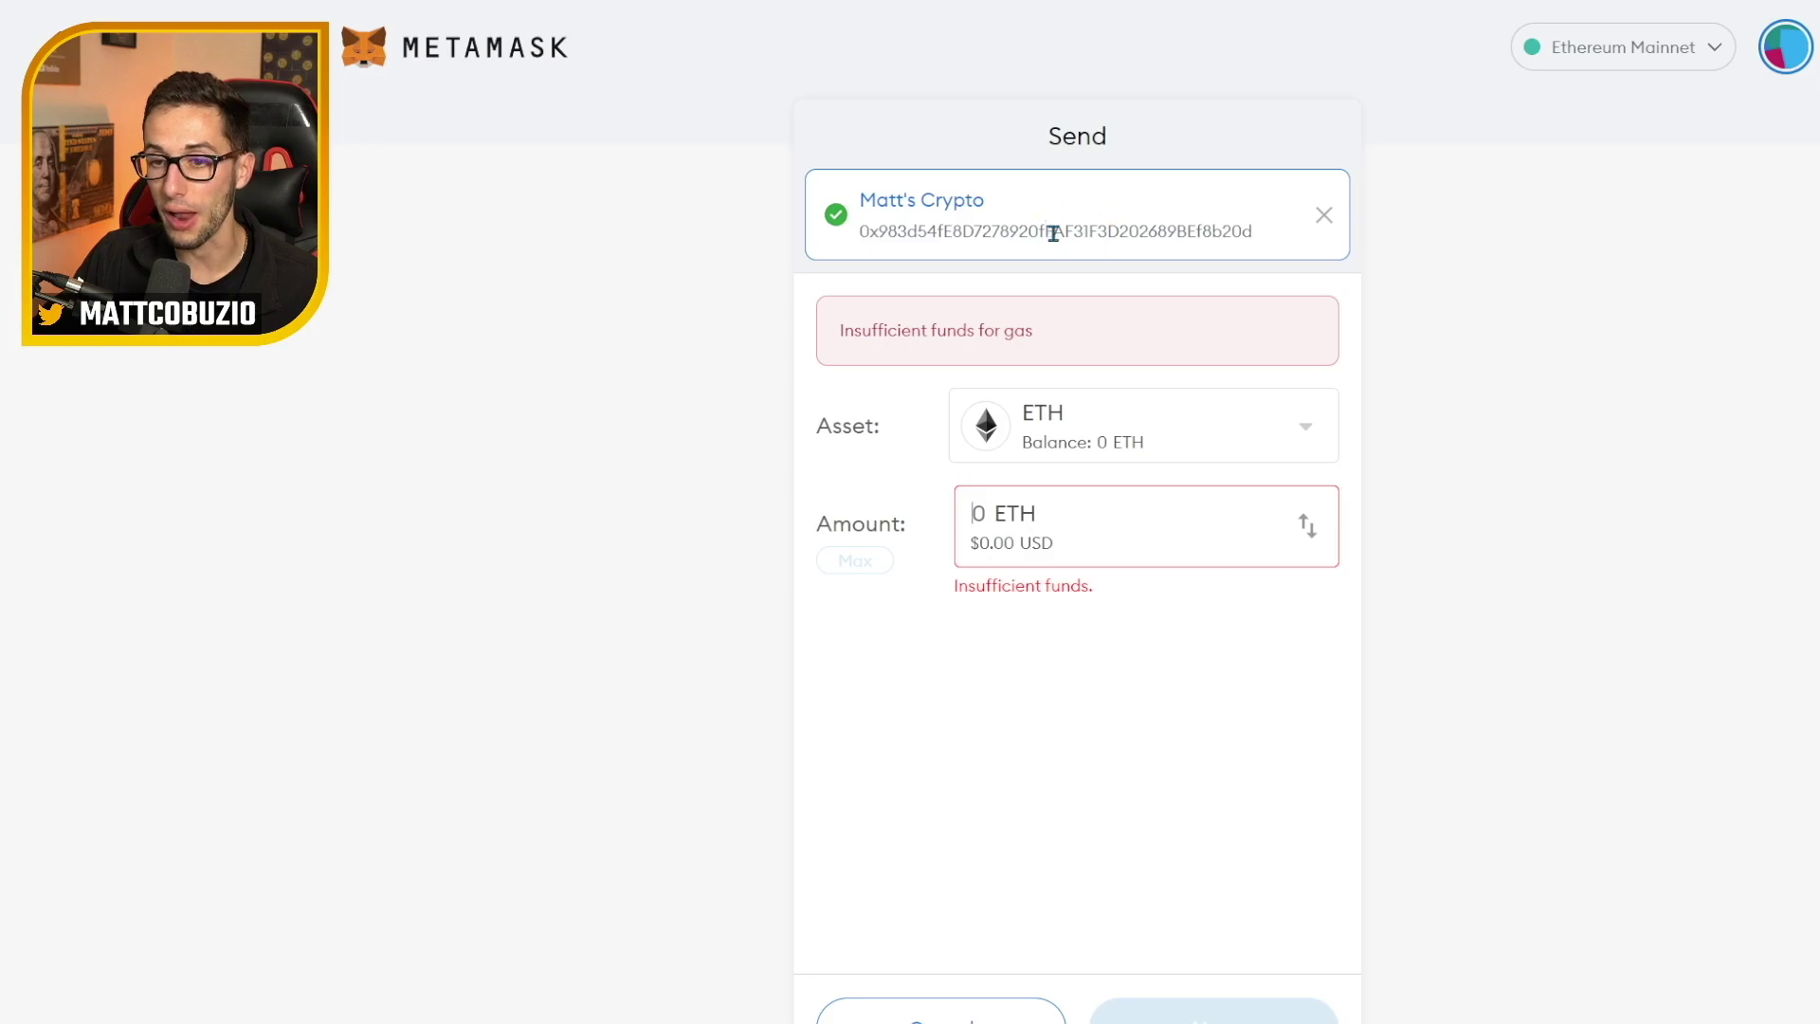
double_click(1000, 515)
type("1")
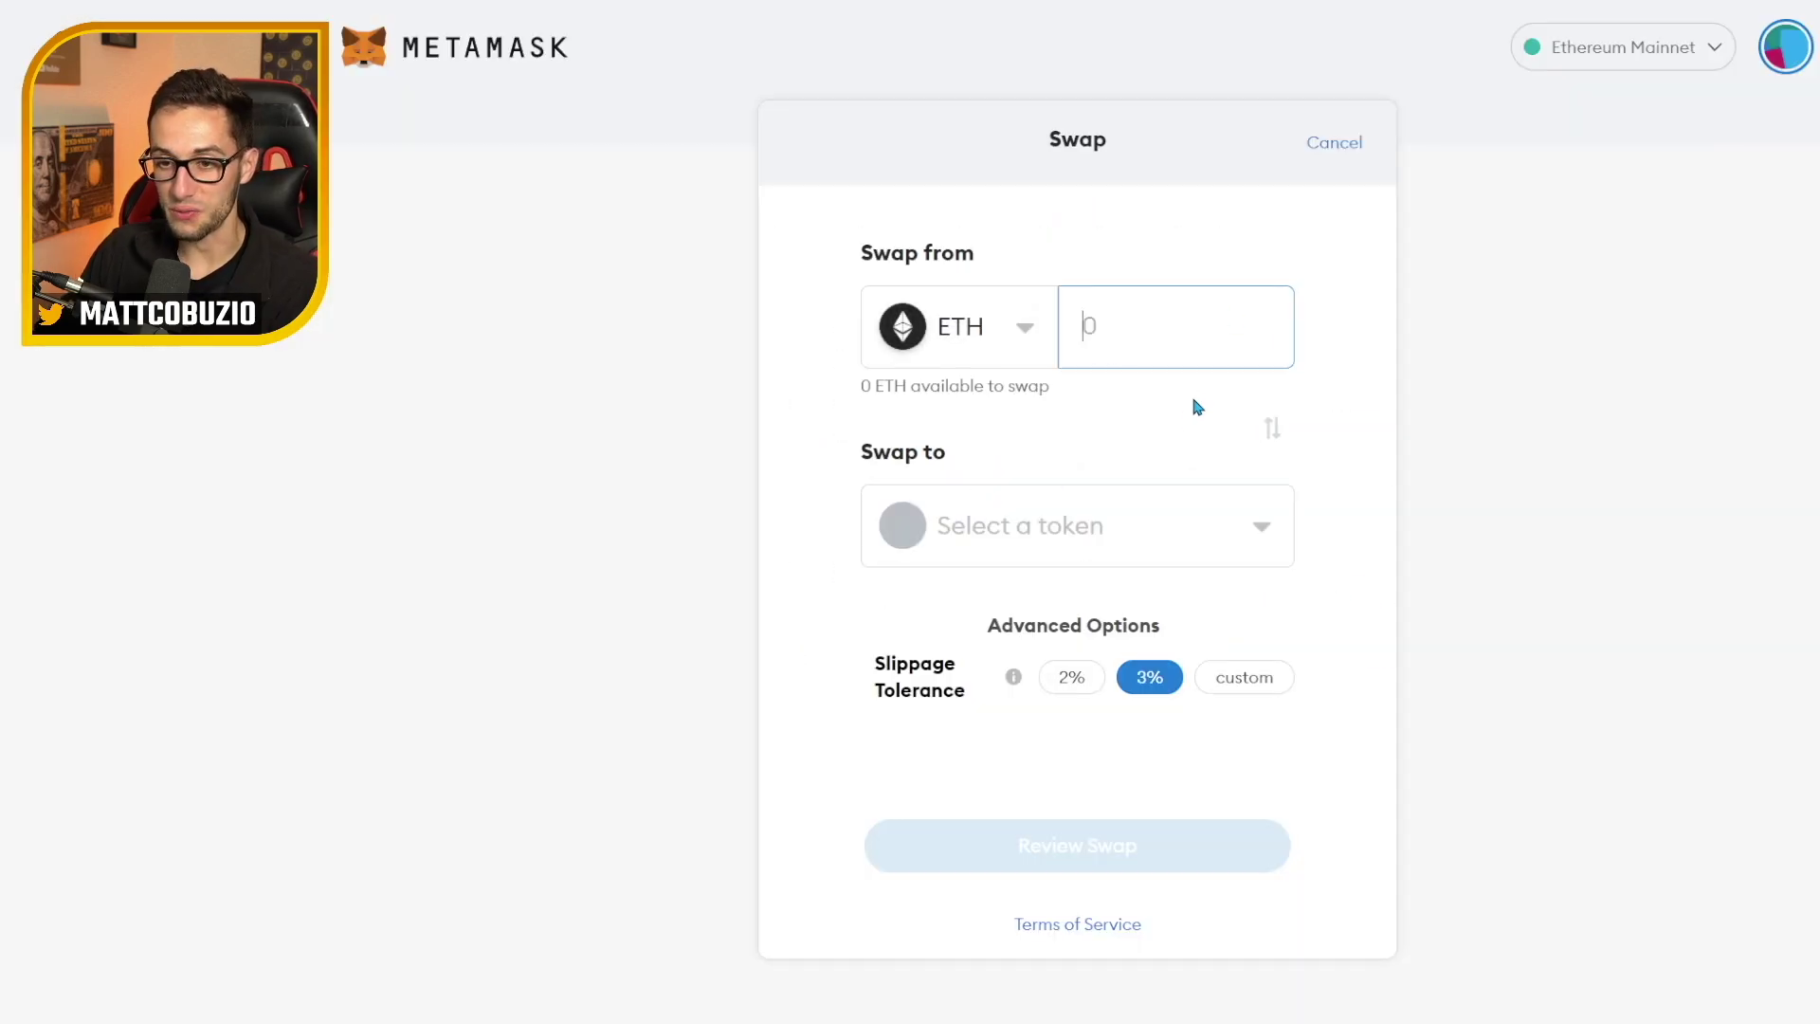
Pick COMP as the token to receive and enter 1 ETH to swap
left_click(990, 527)
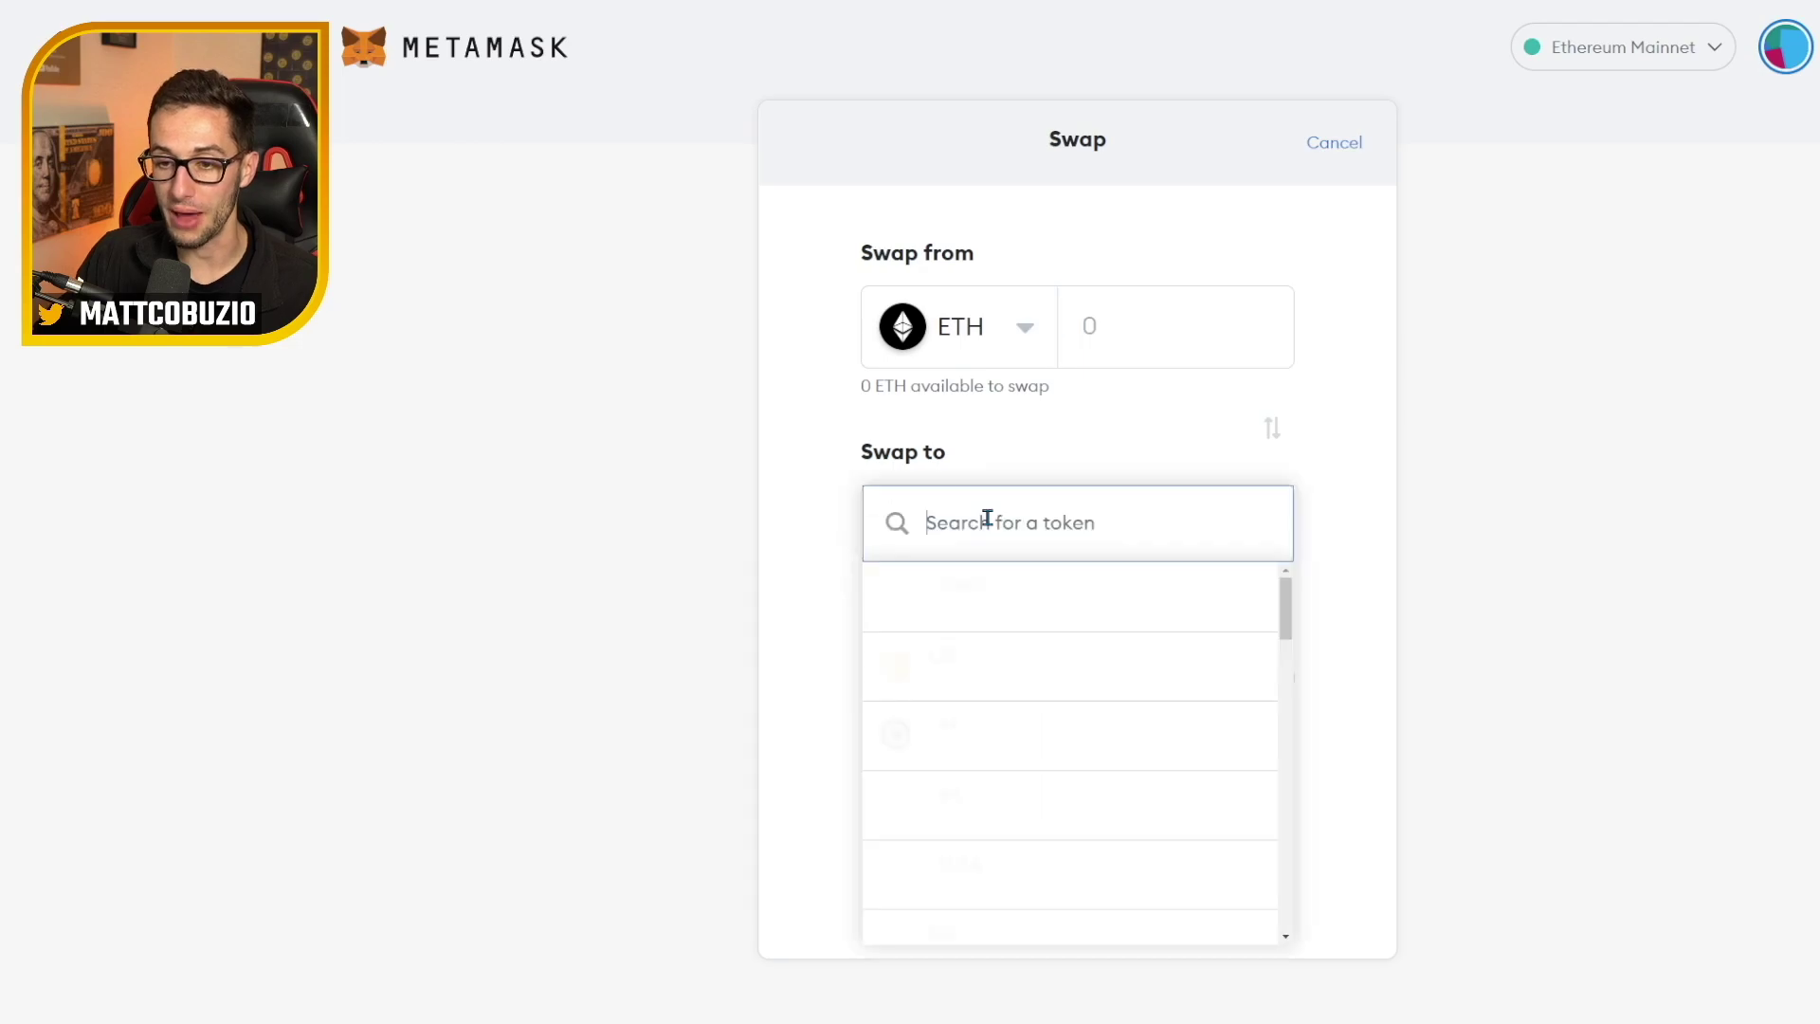
scroll(1016, 772, "down", 5)
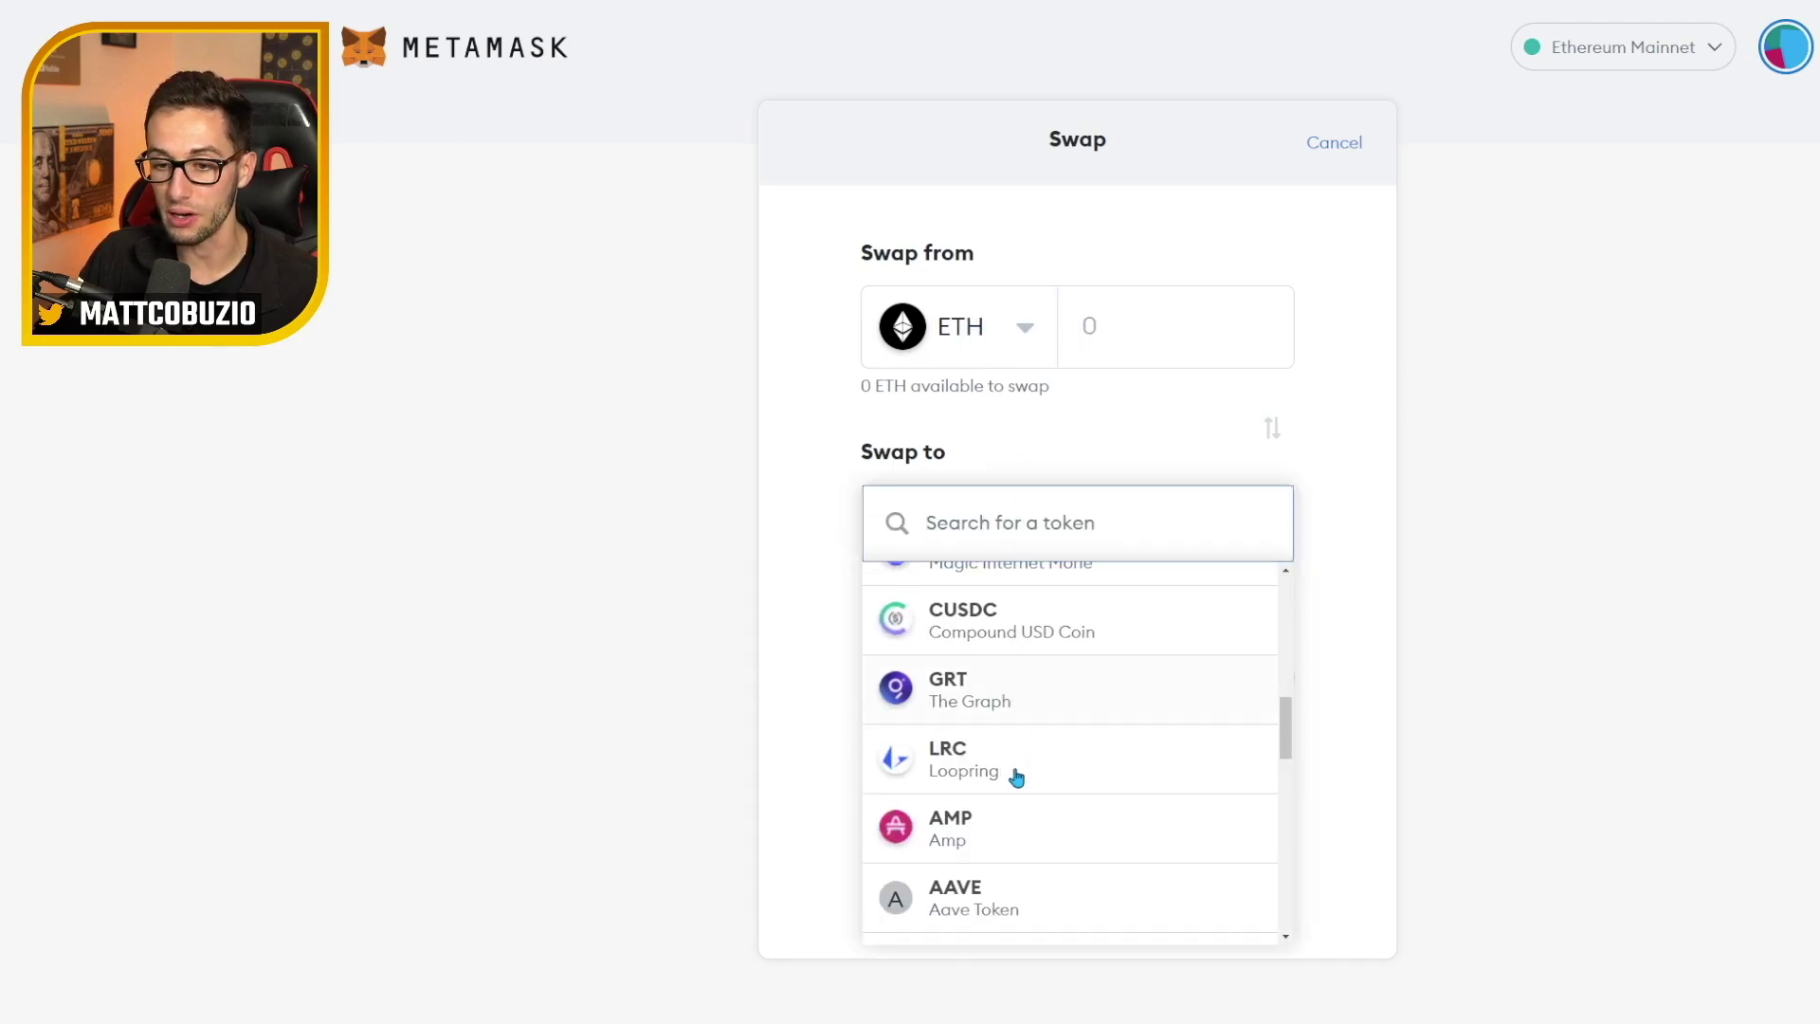
scroll(1048, 681, "down", 2)
scroll(1048, 681, "down", 3)
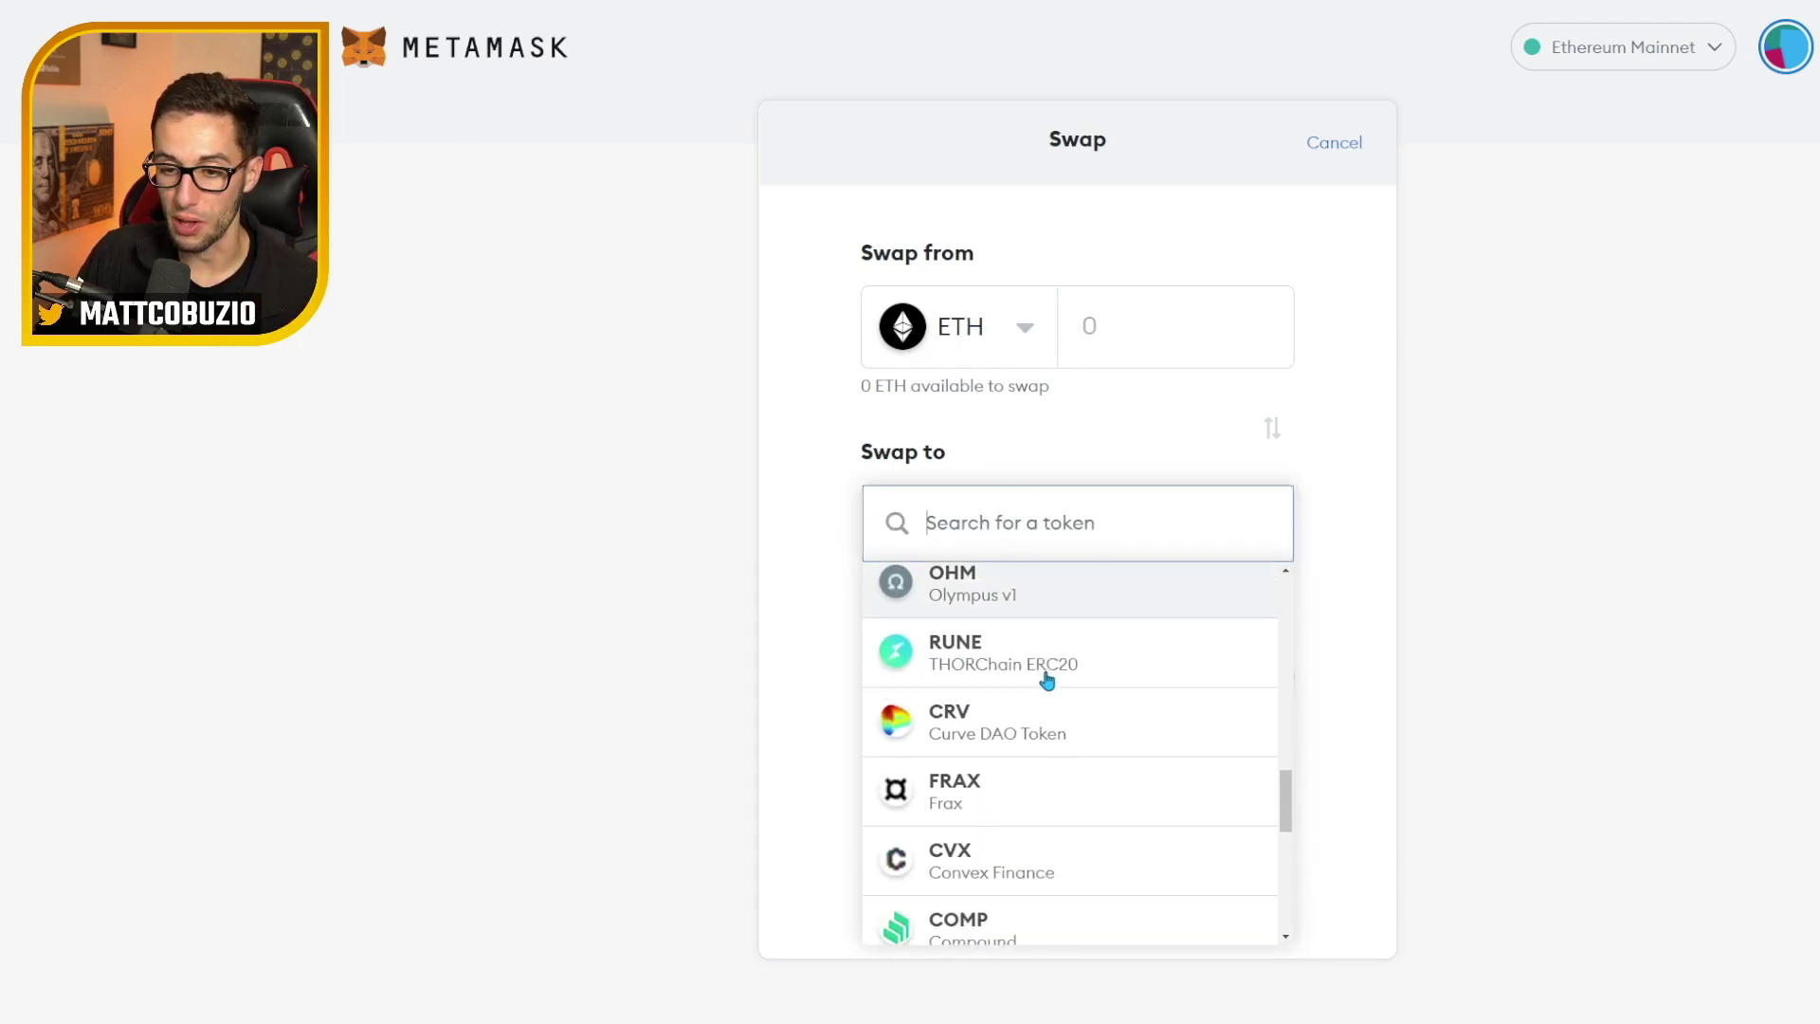
left_click(1046, 844)
left_click(1126, 315)
type("1")
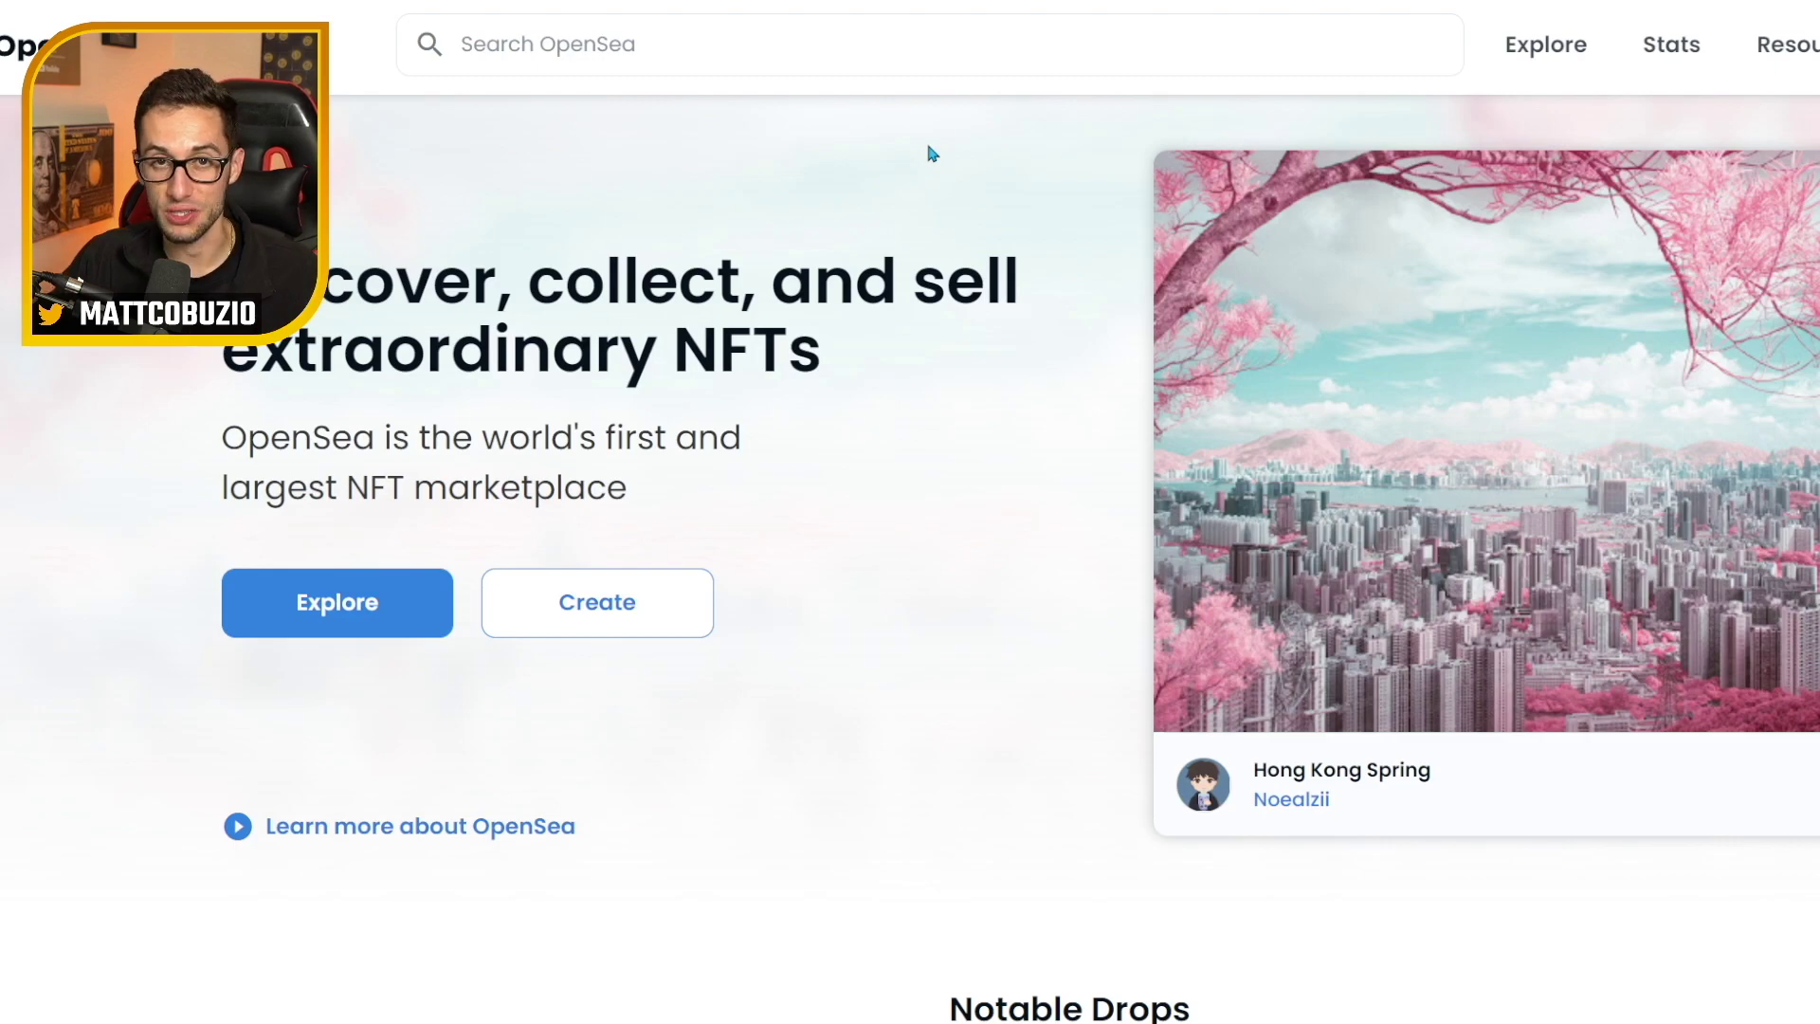
Search OpenSea for 'the doge' and open The Doge Pound collection
left_click(775, 45)
type("the doge")
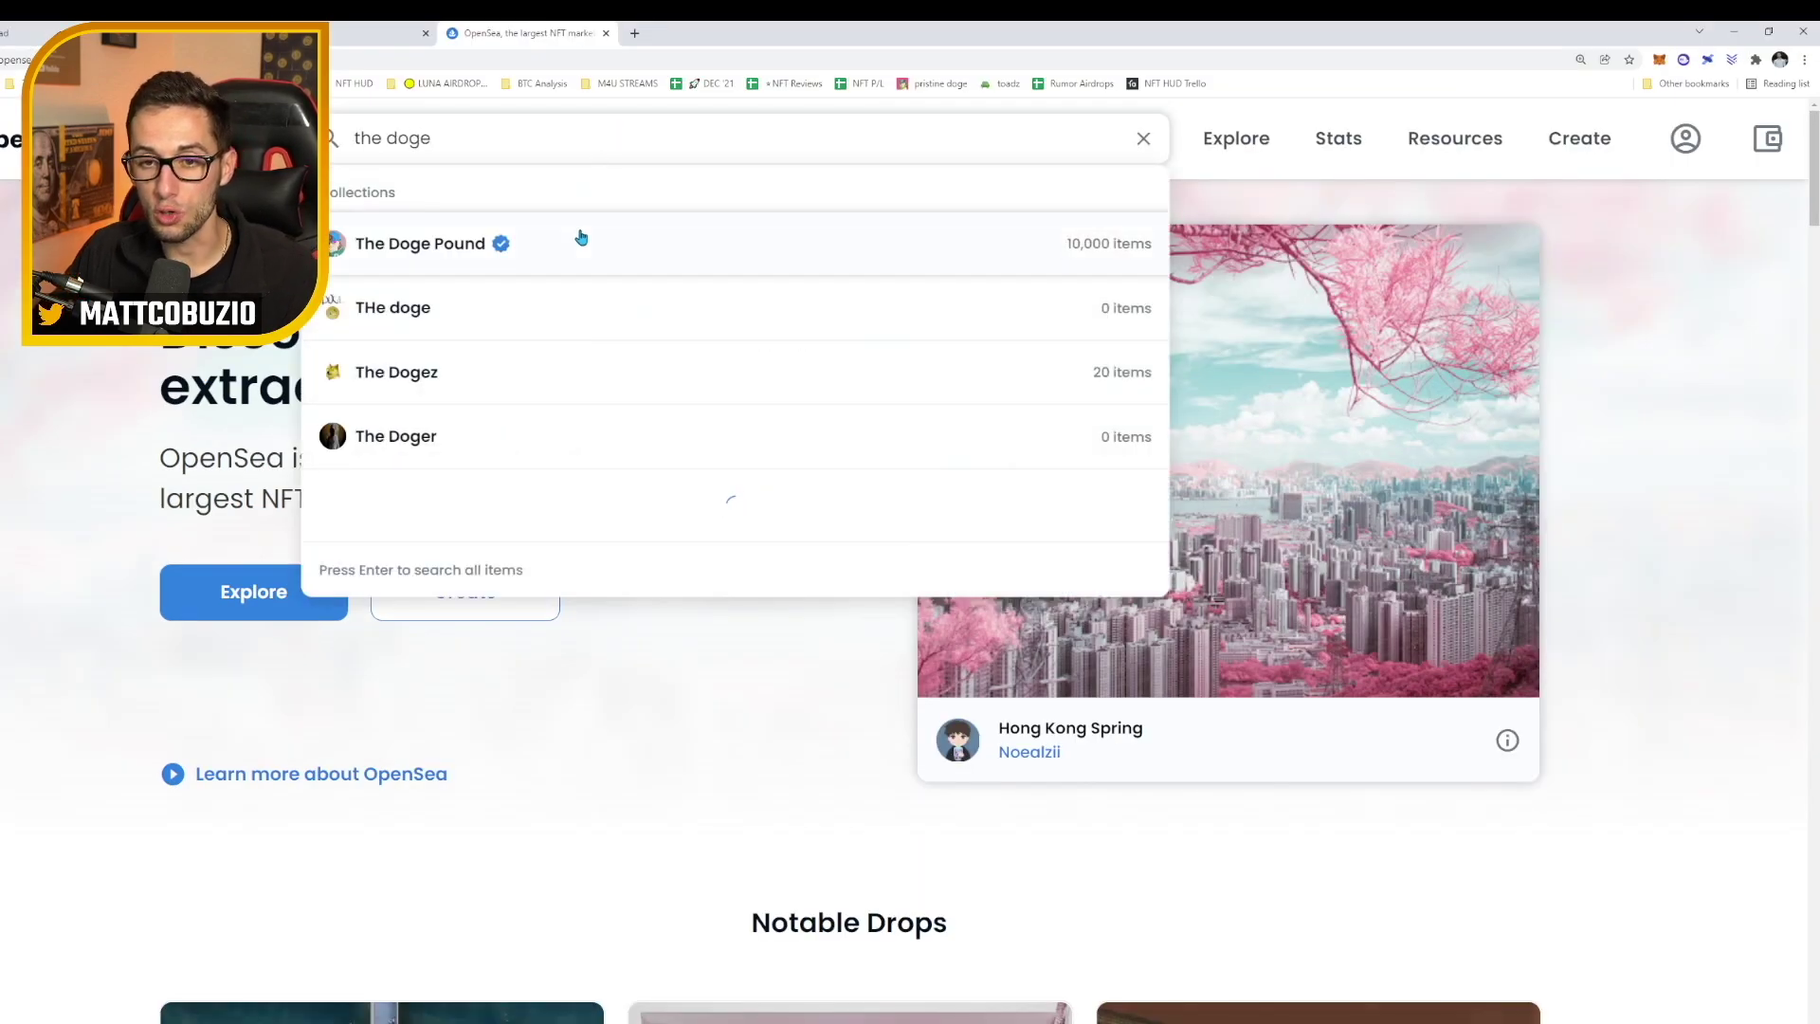
left_click(581, 239)
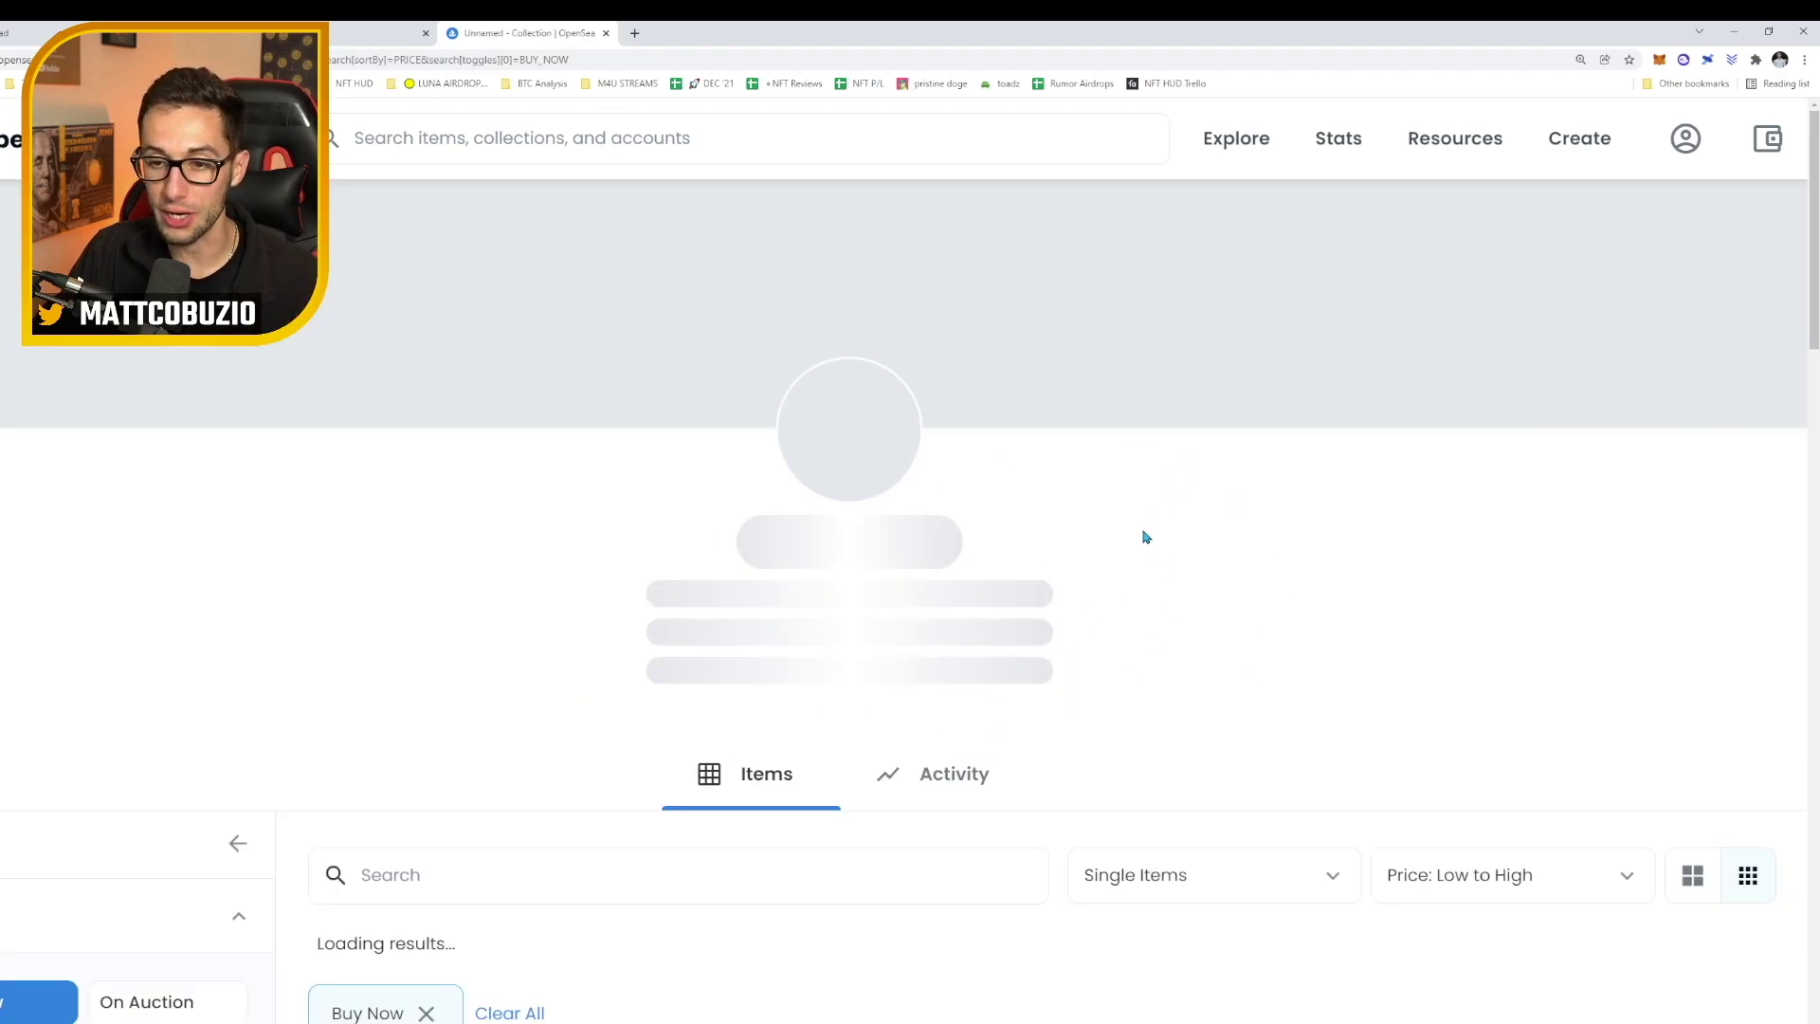
Open the DOGGY #7674 listing and choose Buy now
scroll(1173, 538, "down", 2)
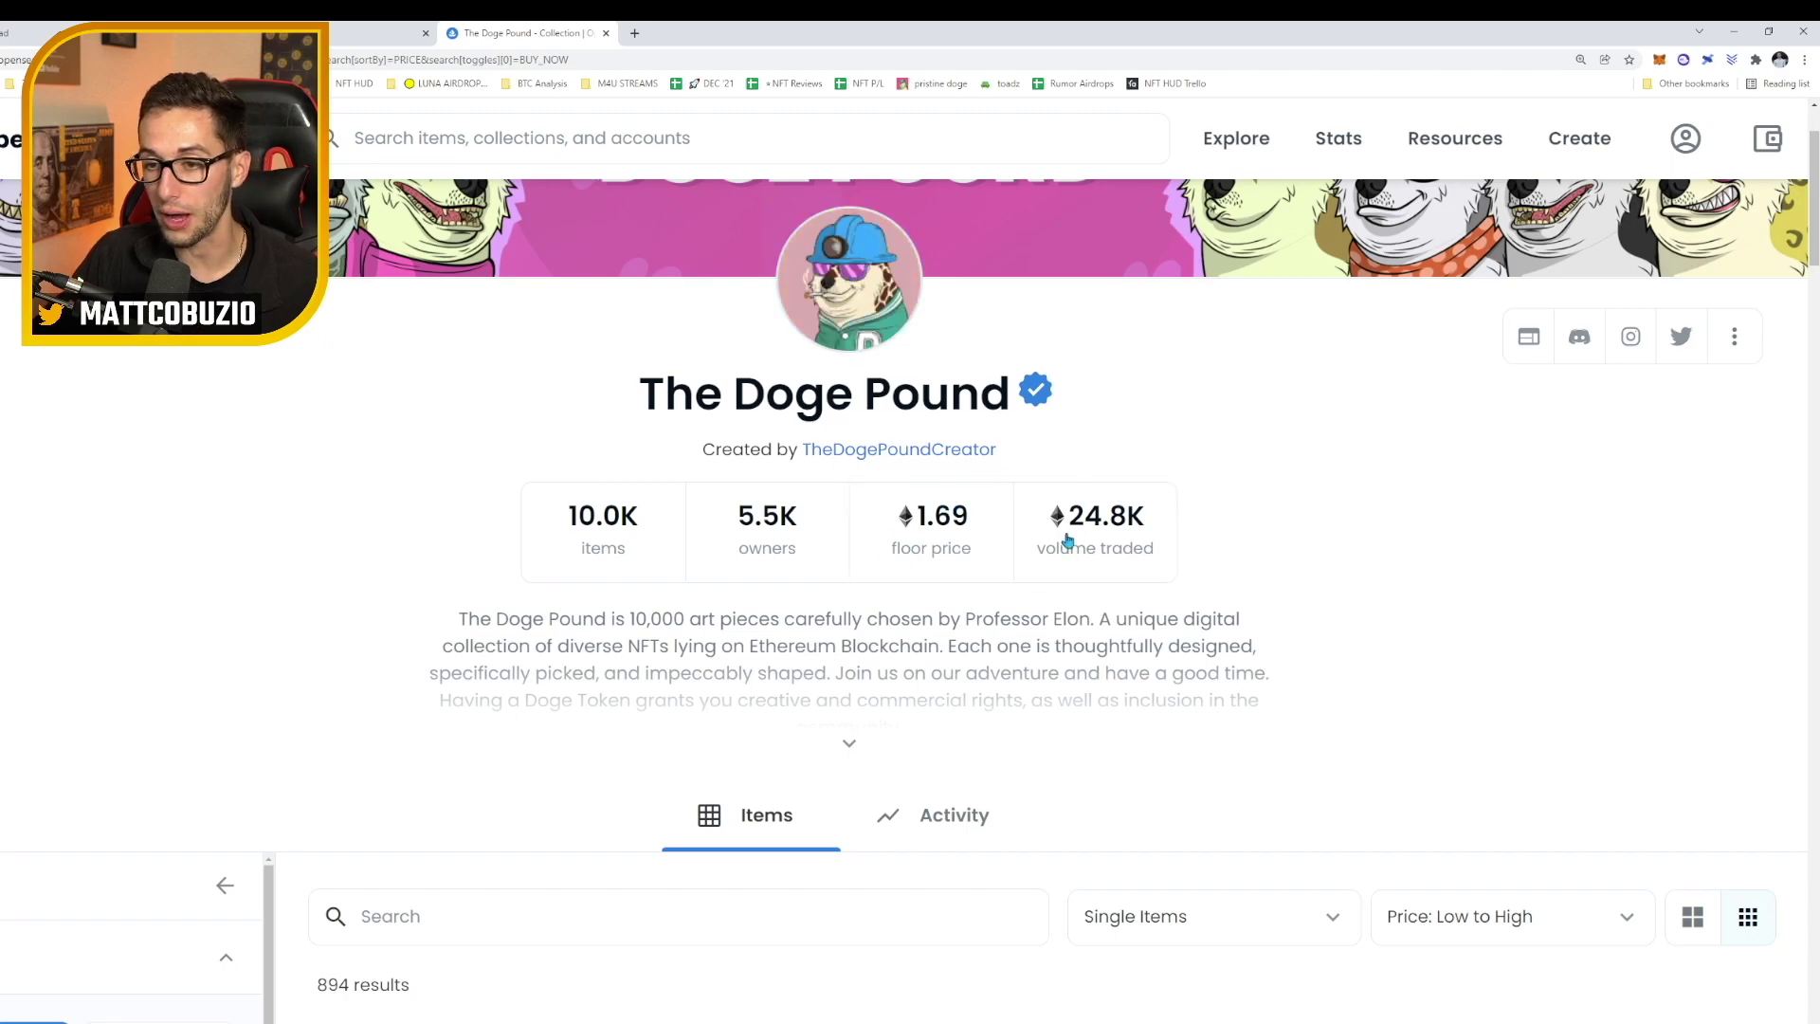
scroll(1198, 565, "down", 5)
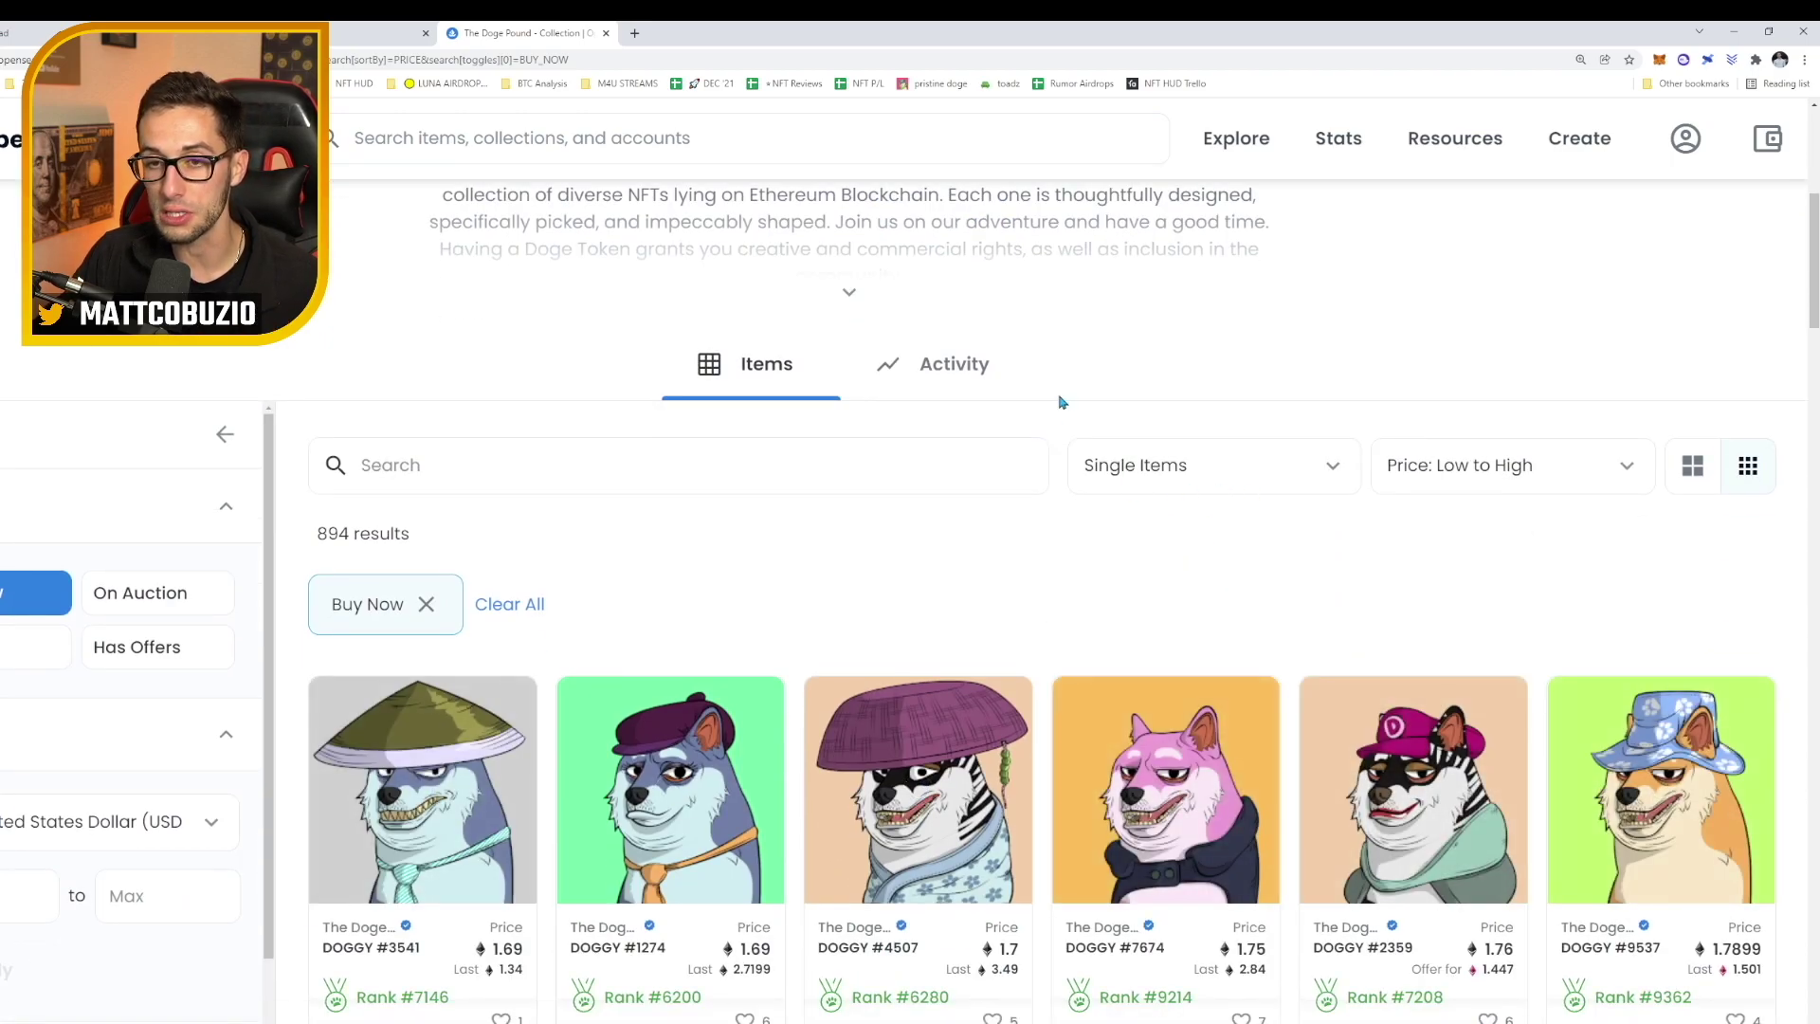
scroll(417, 699, "down", 2)
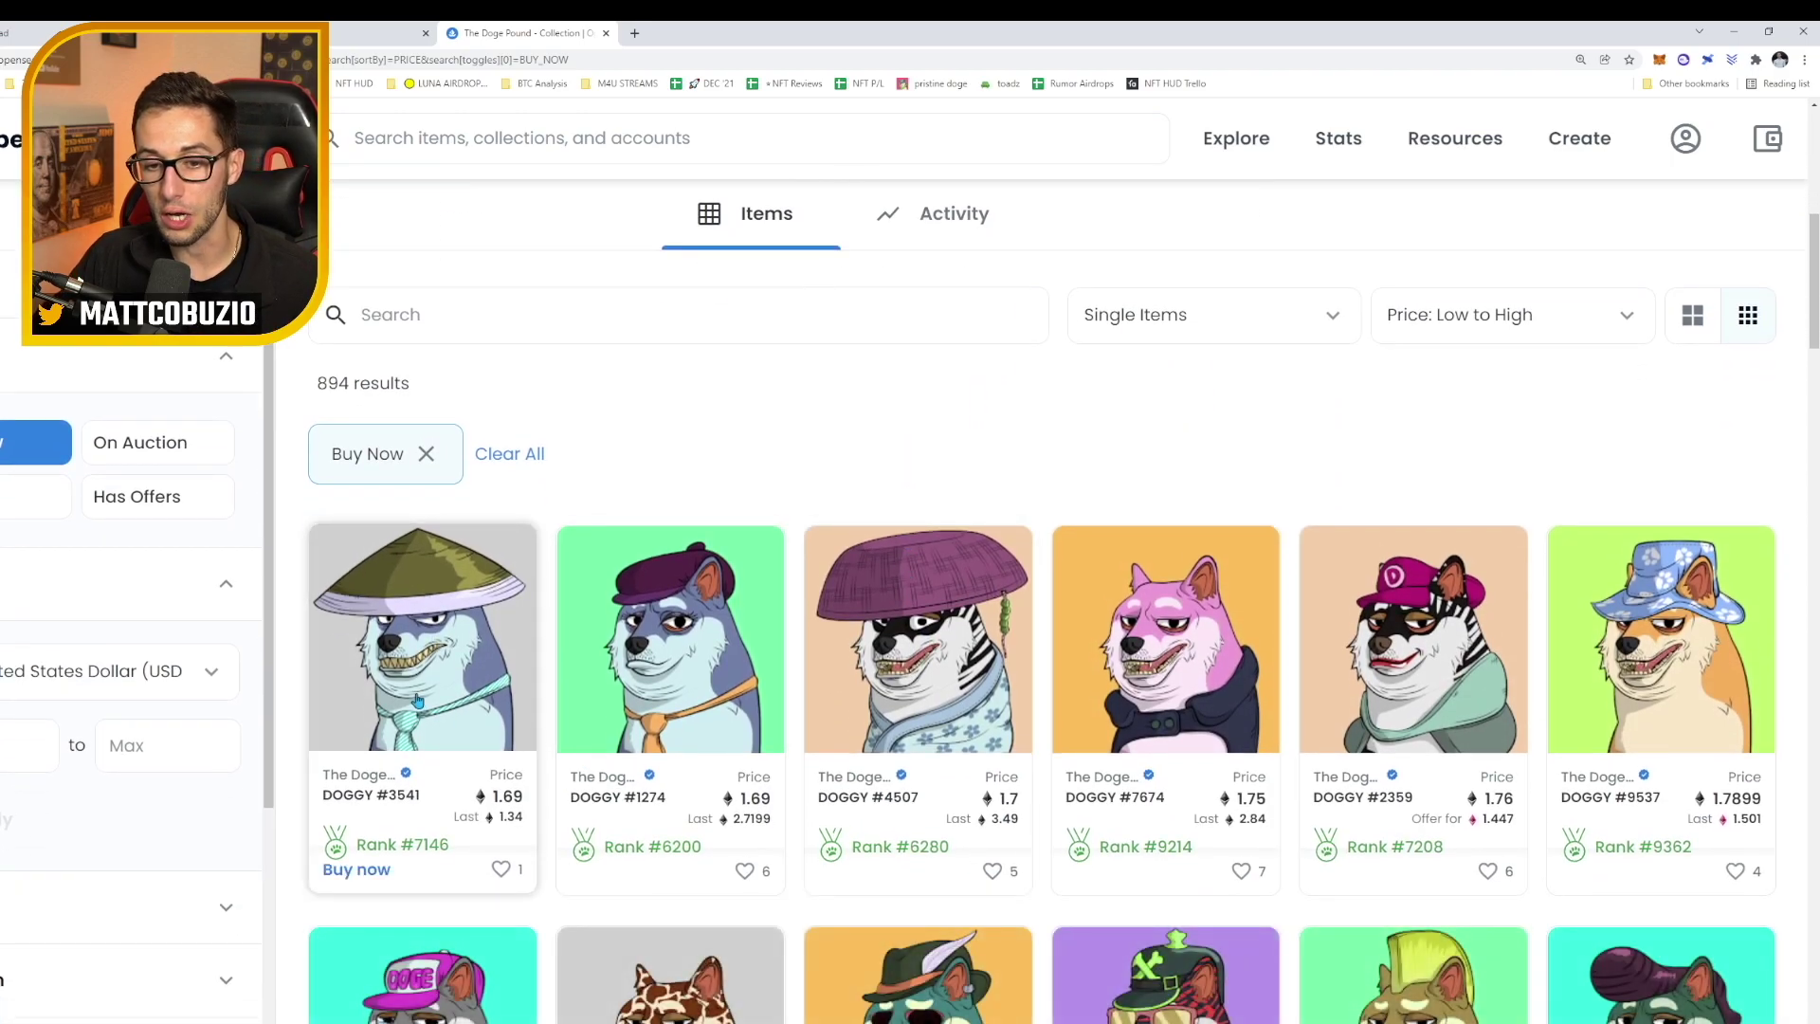
left_click(1130, 669)
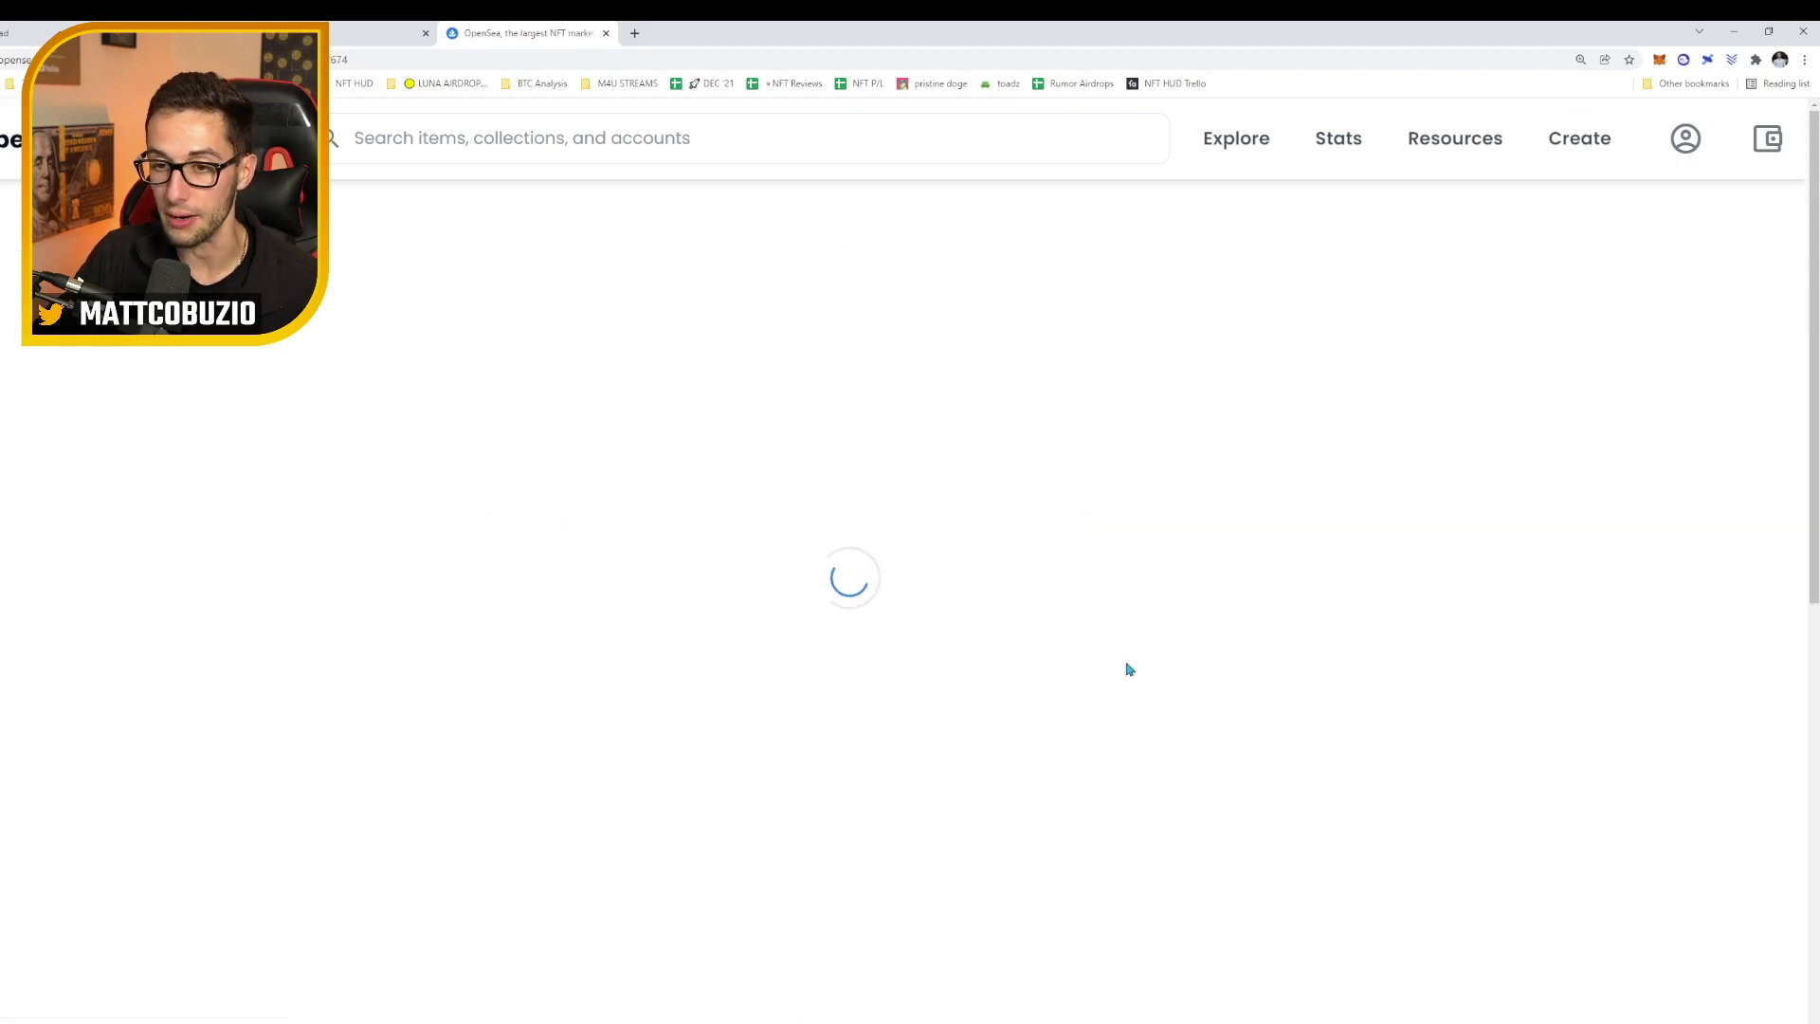
left_click(891, 629)
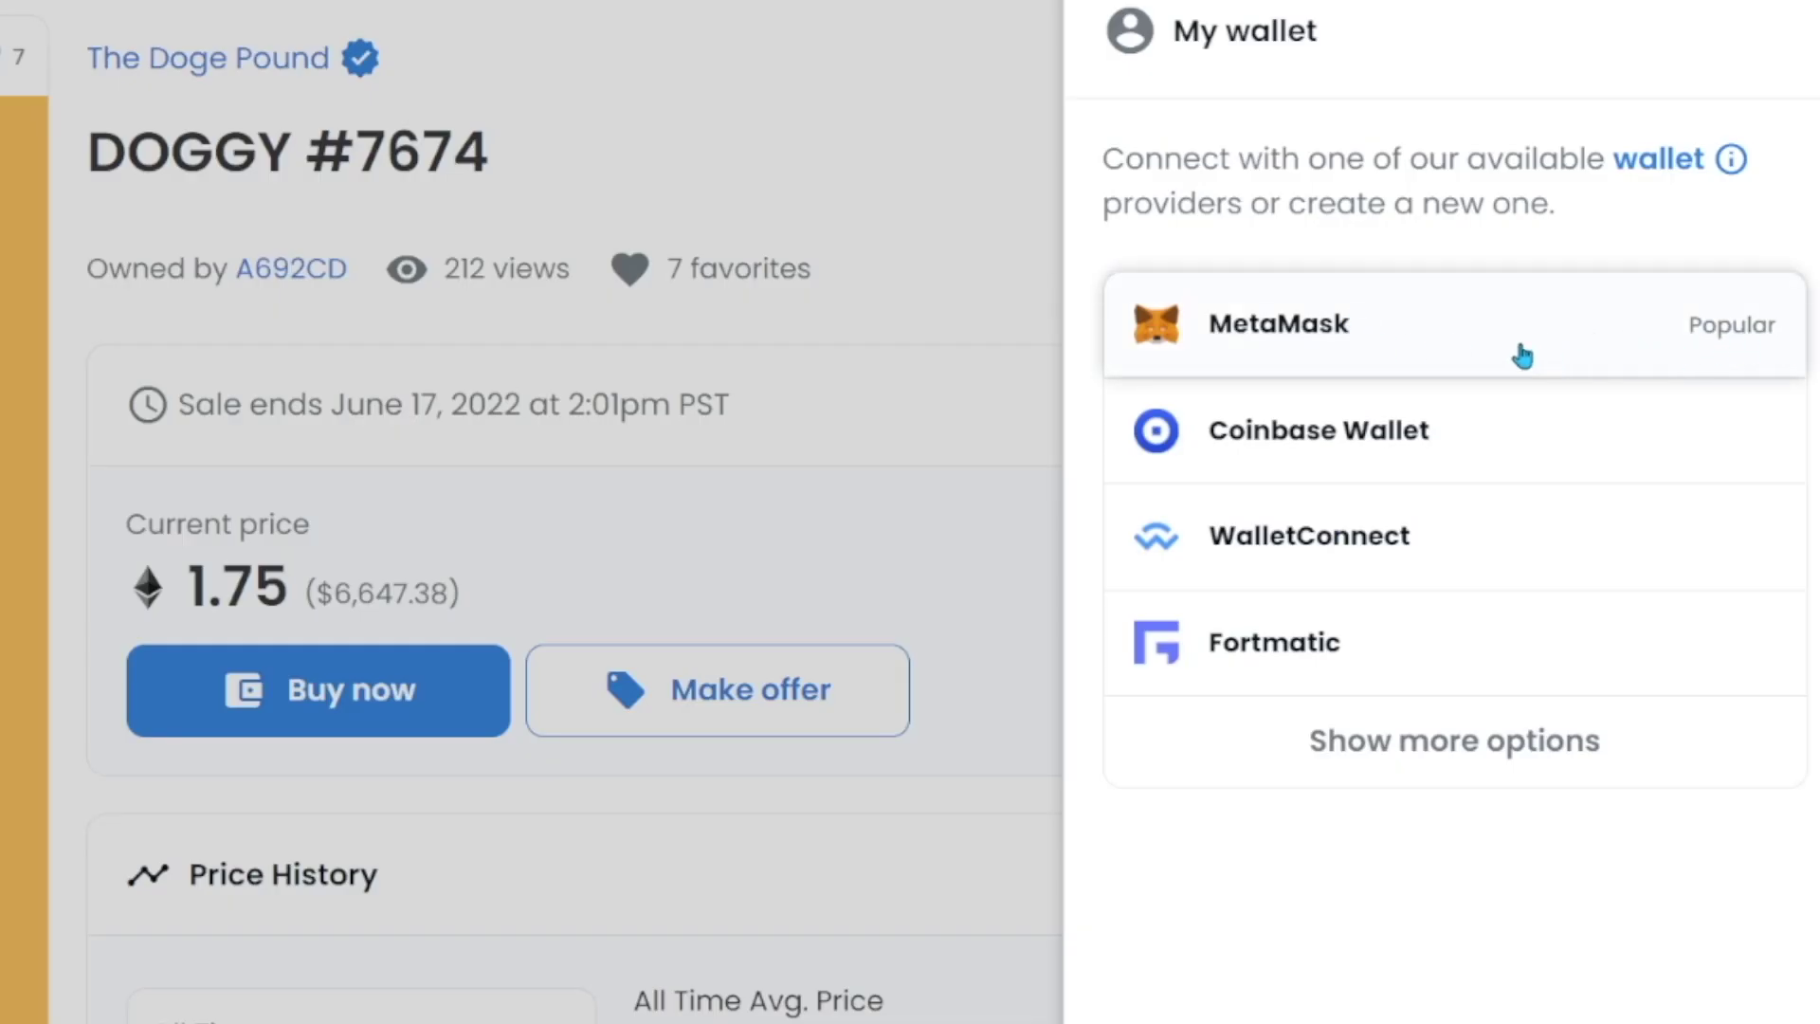
Connect MetaMask to OpenSea with only the first account selected
left_click(1450, 353)
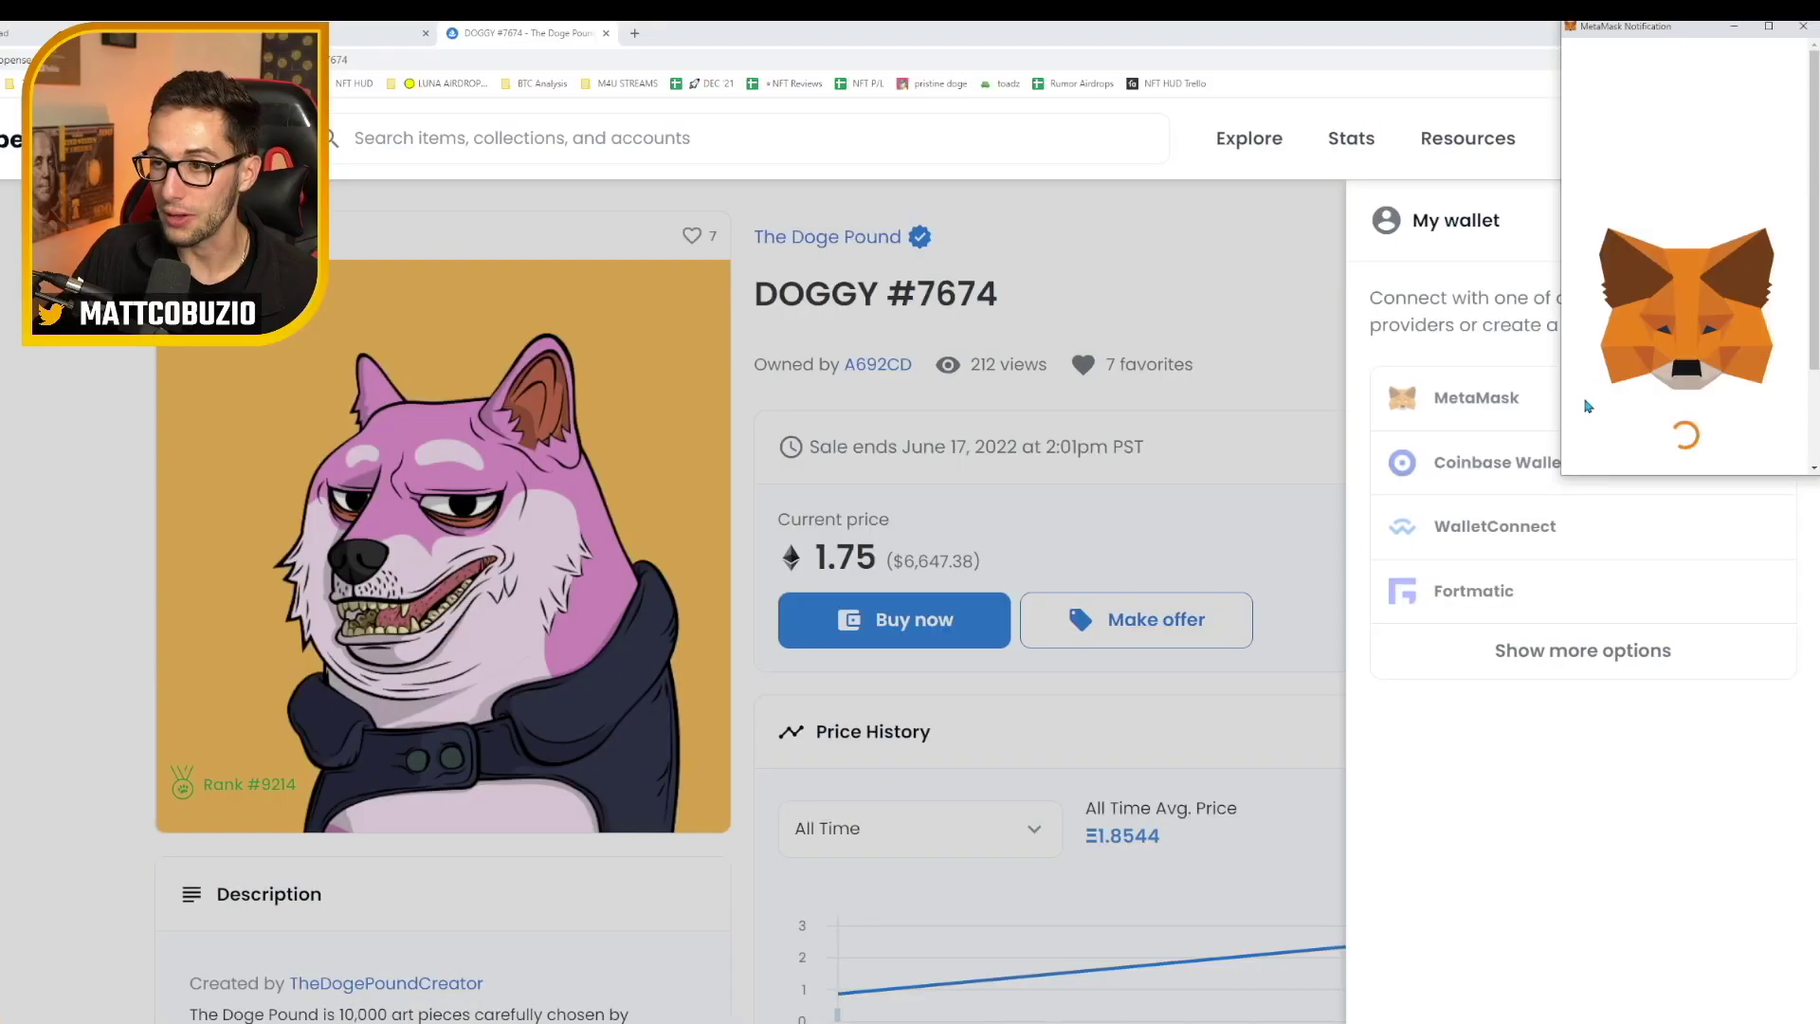
left_click_drag(1560, 479, 1372, 688)
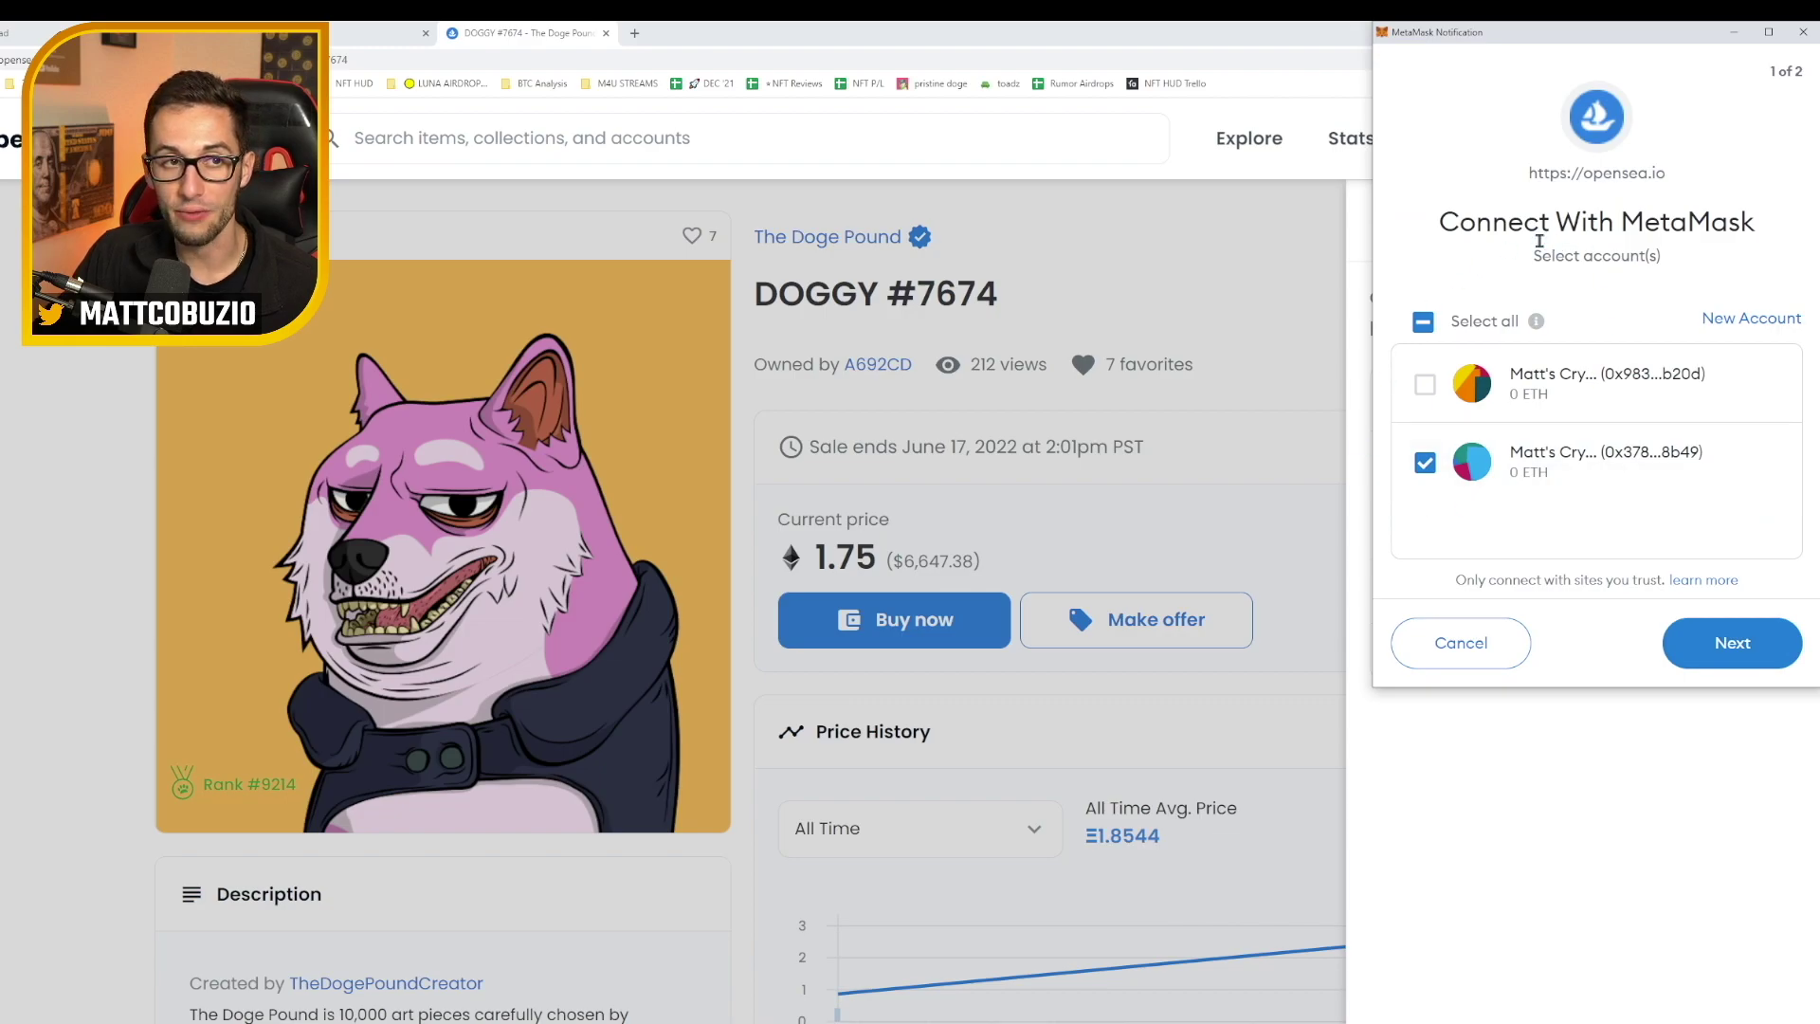
left_click(1425, 463)
left_click(1425, 384)
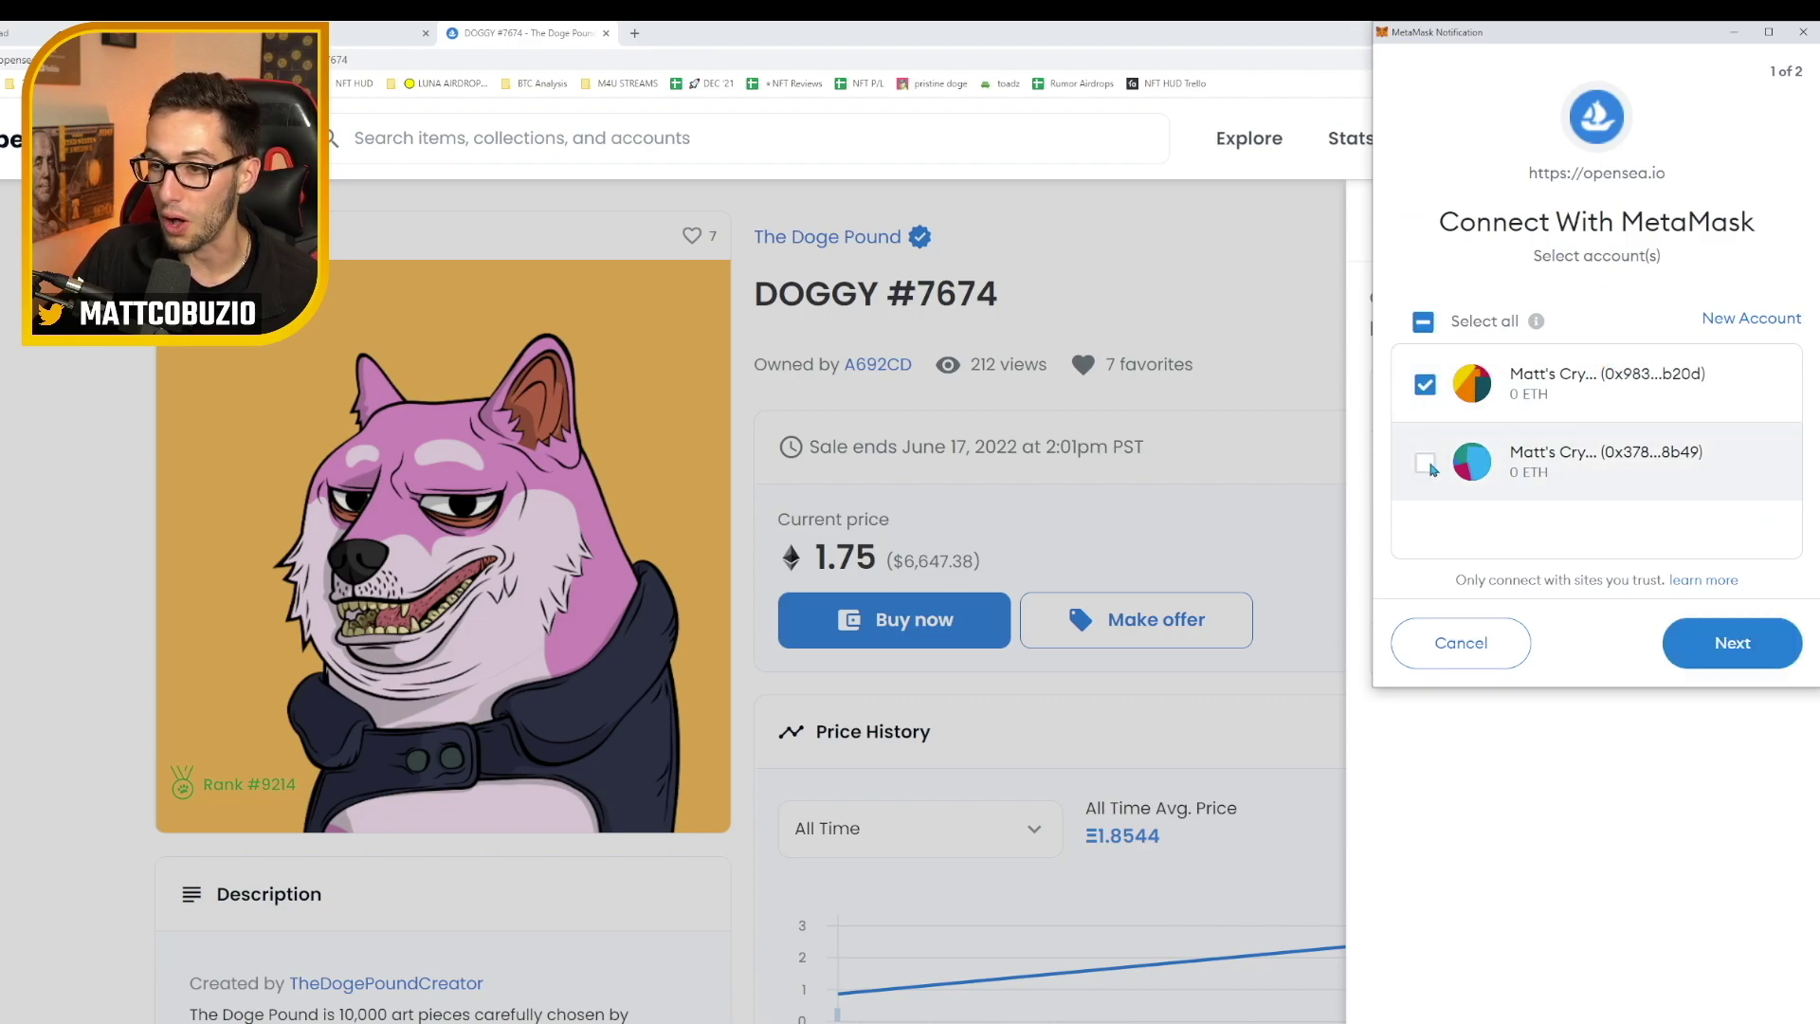
left_click(1427, 394)
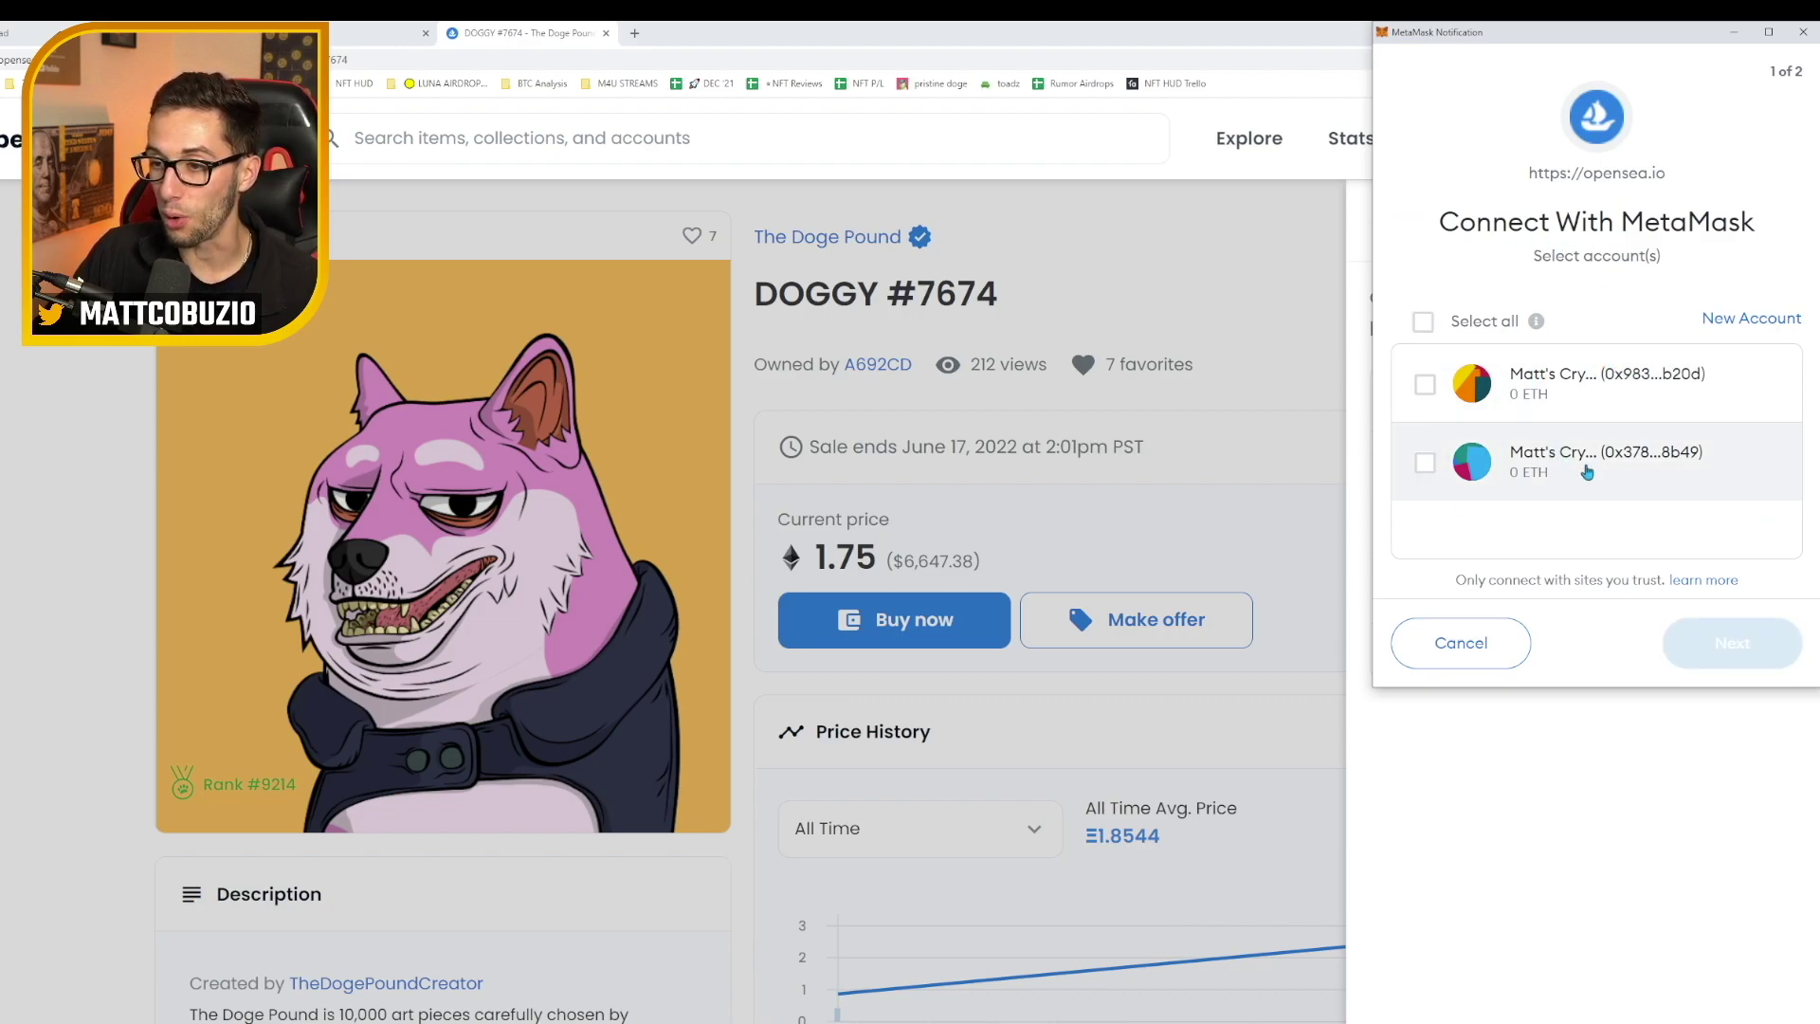
left_click(1426, 385)
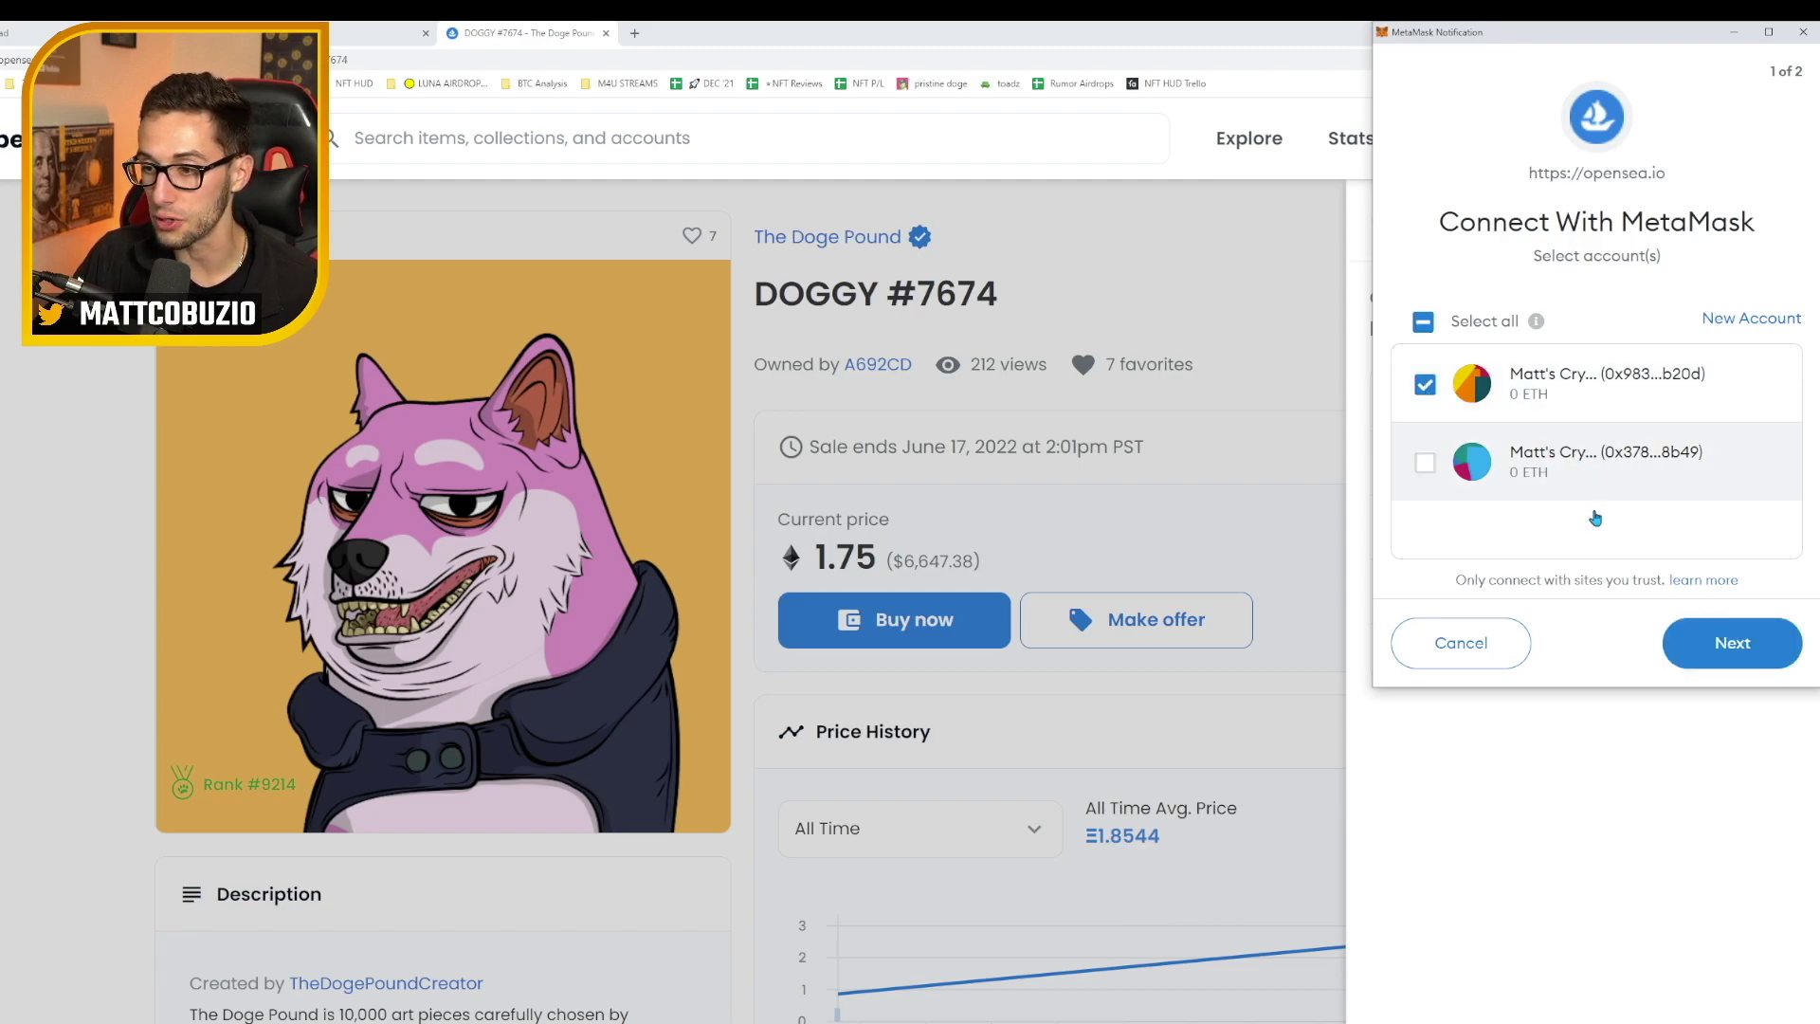
left_click(1727, 644)
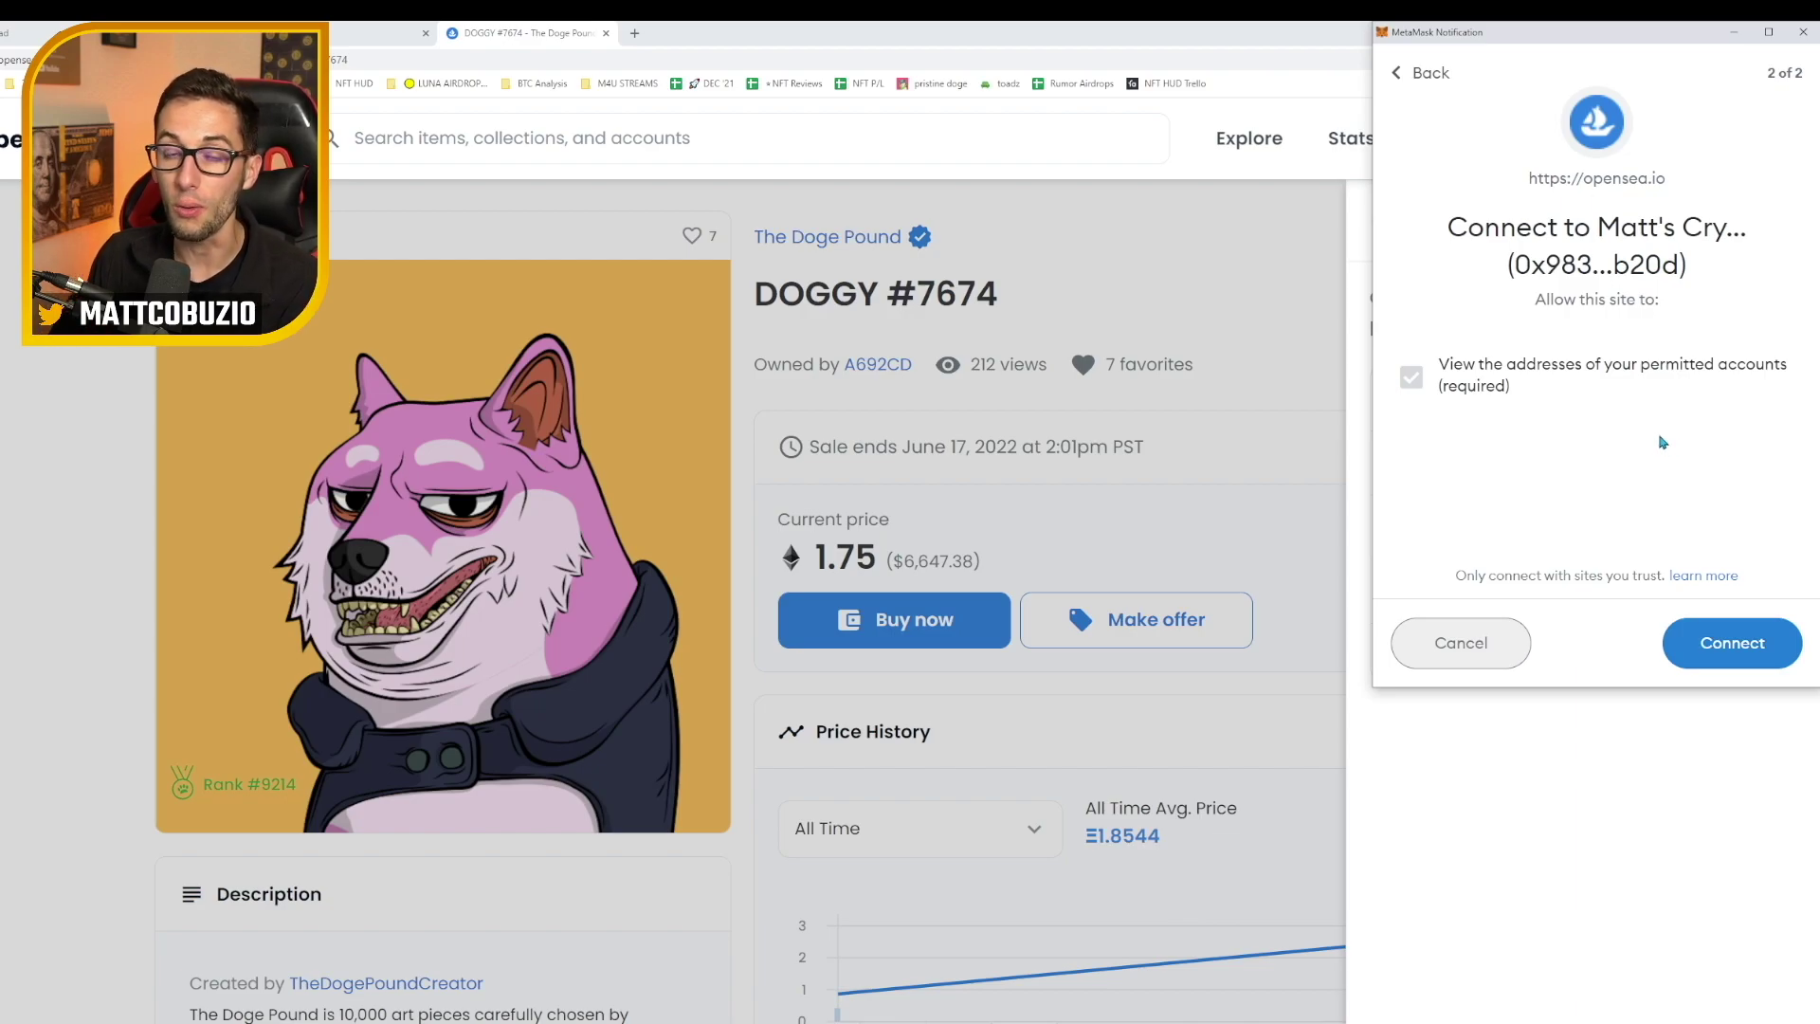
key("Return")
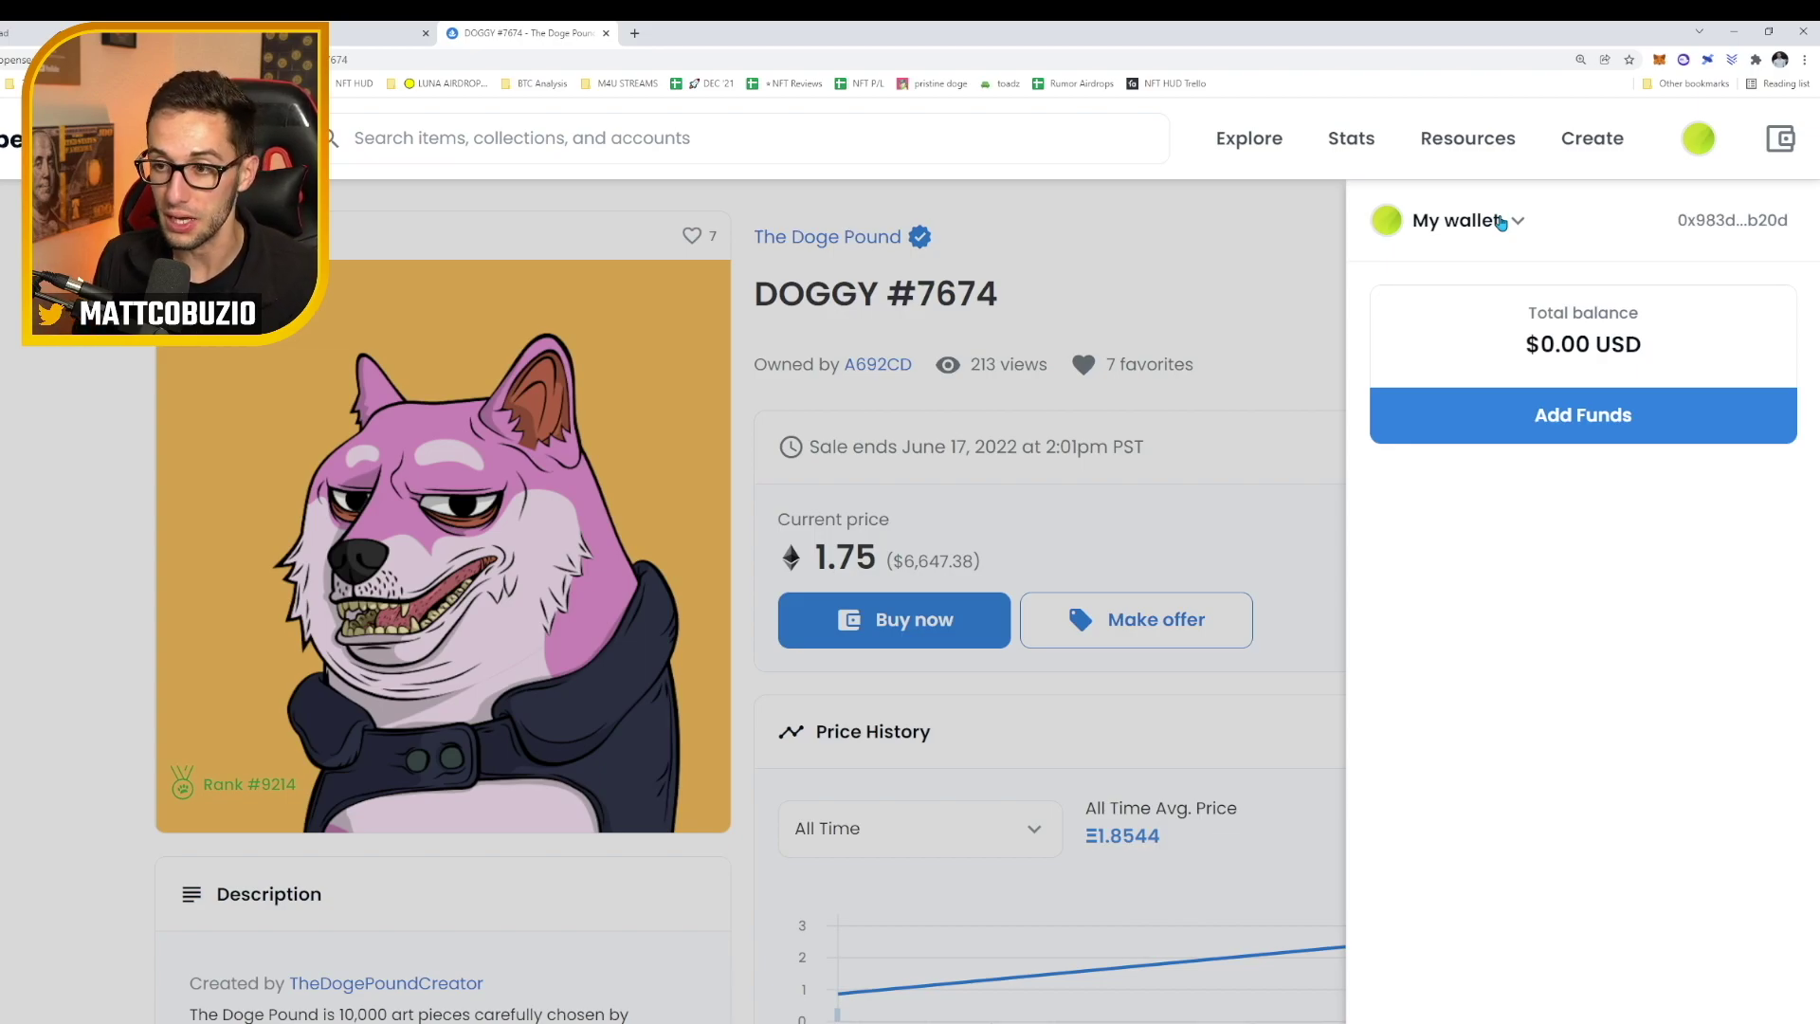
Accept the Terms at DOGGY #7674 checkout, then view the empty profile and MetaMask accounts
left_click(933, 626)
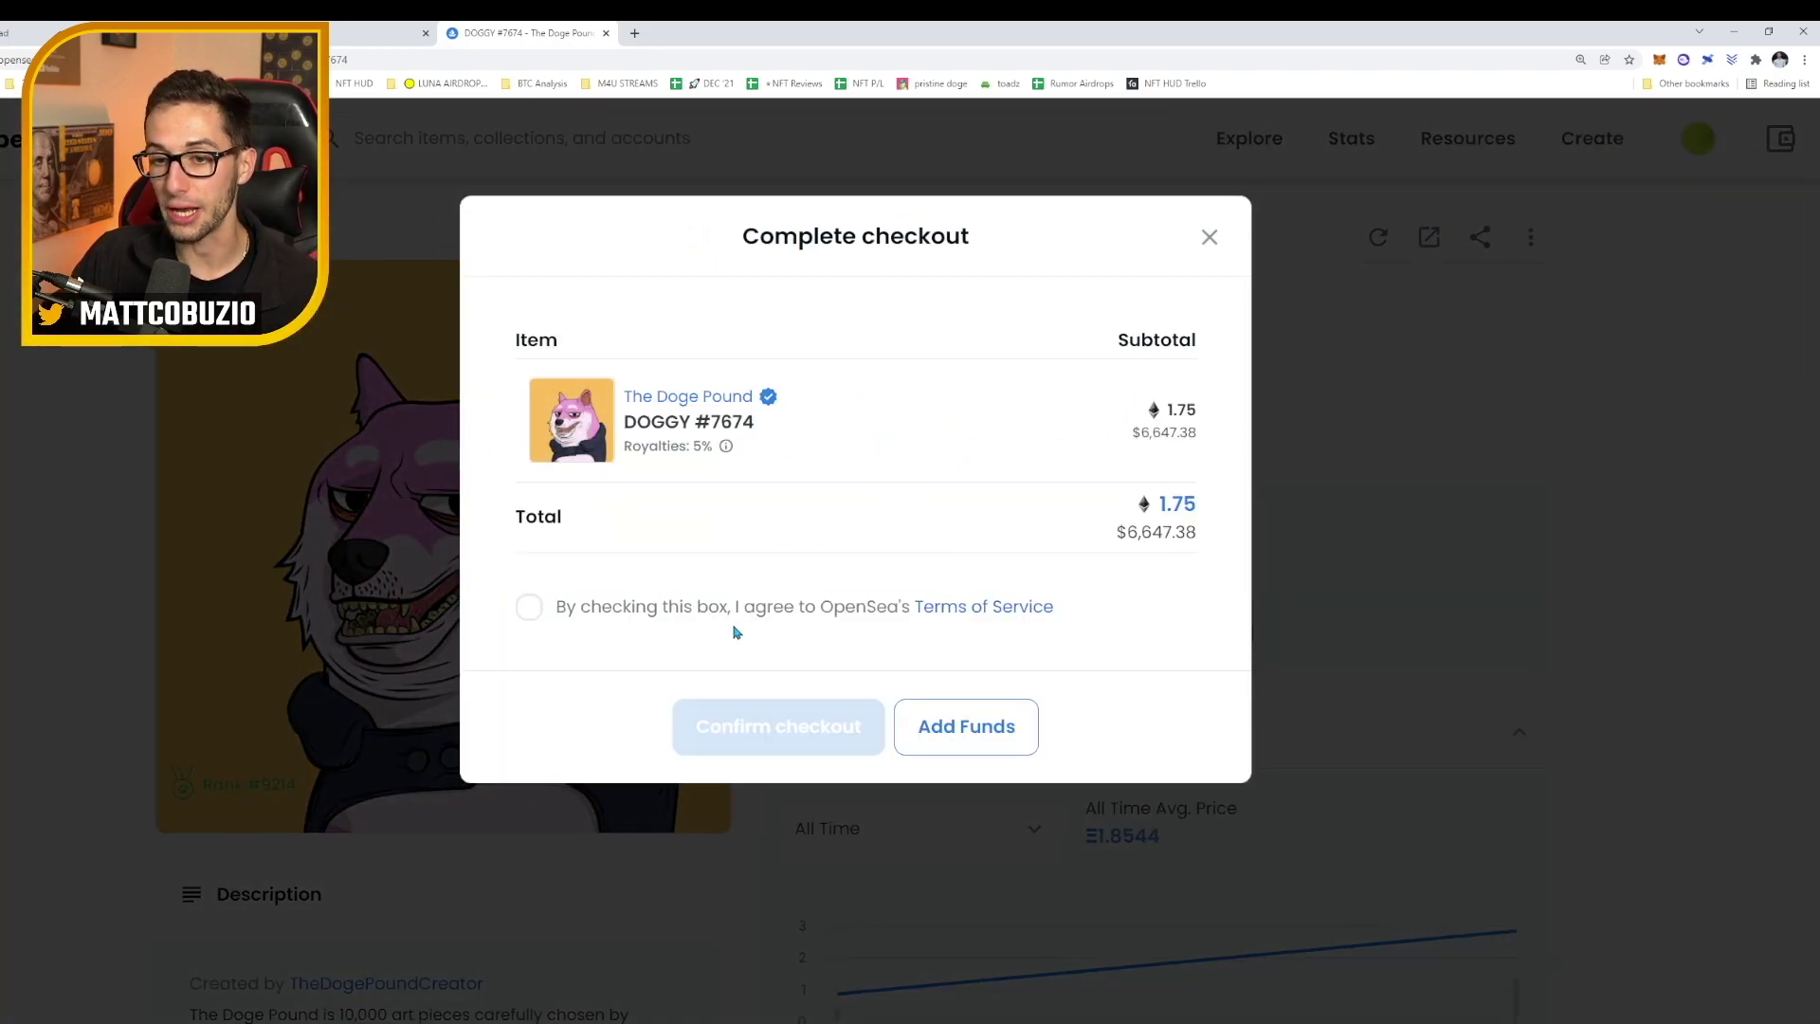
left_click(526, 607)
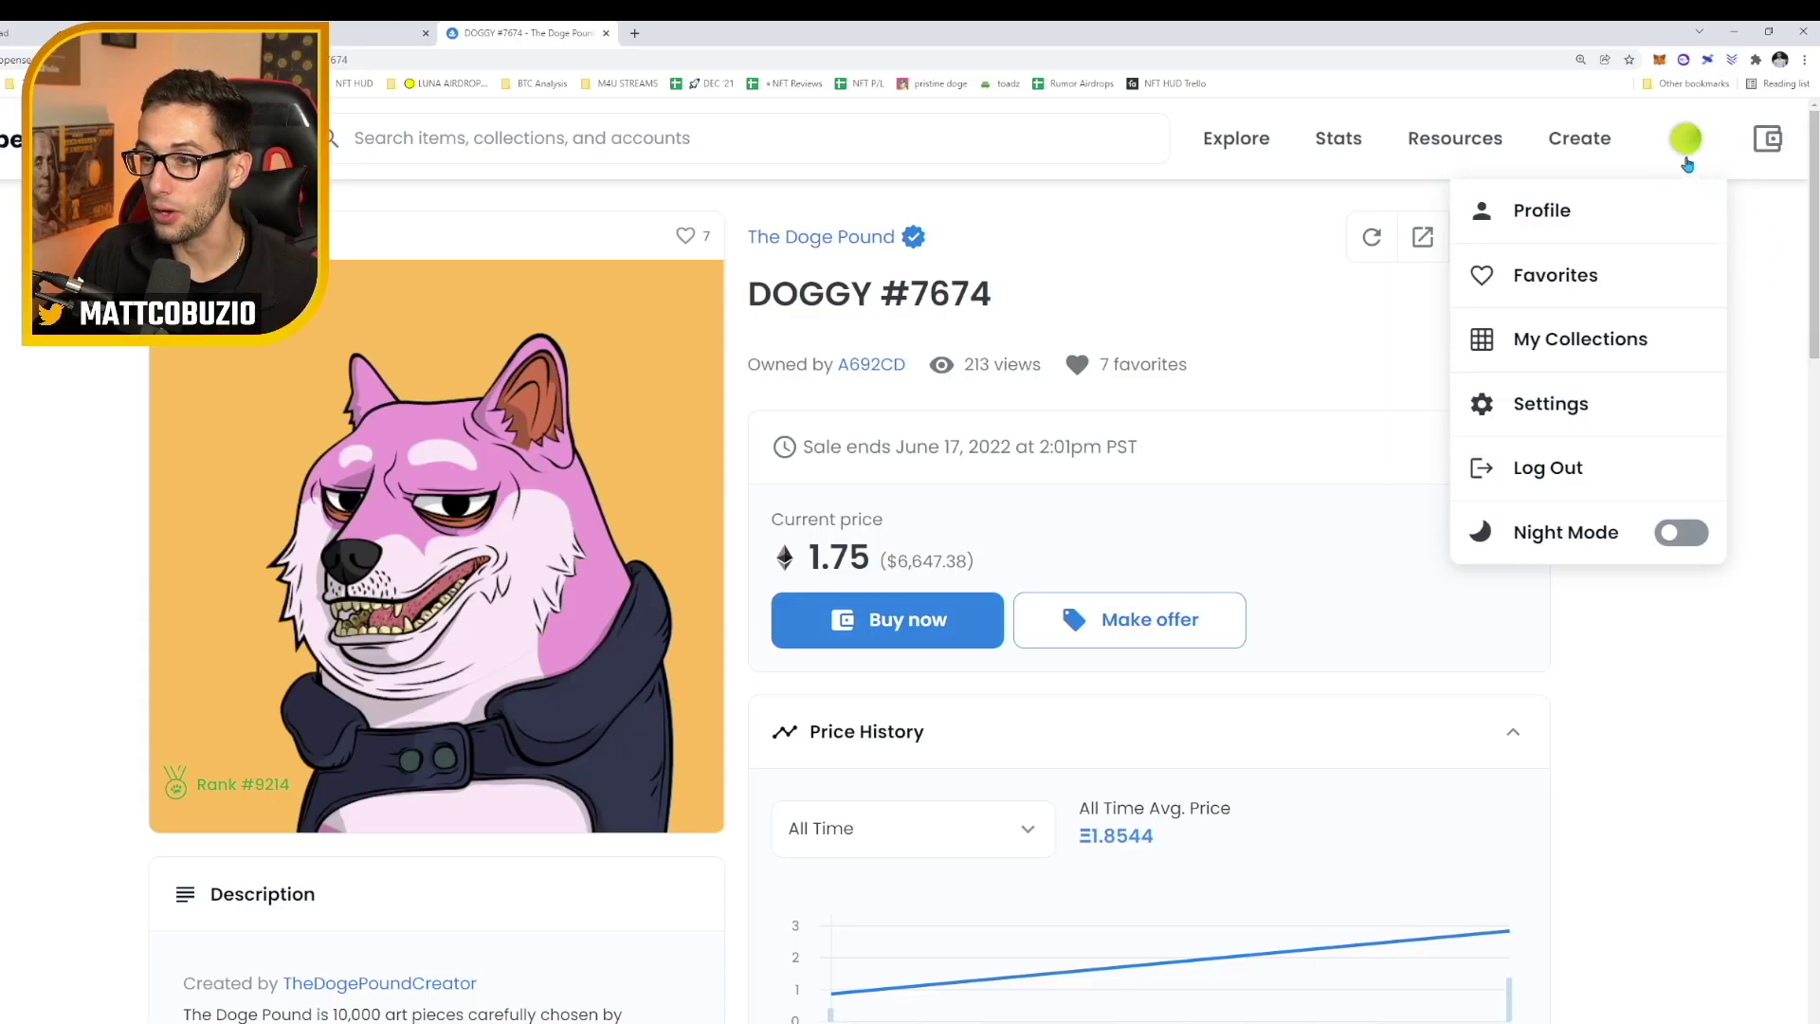
left_click(1612, 206)
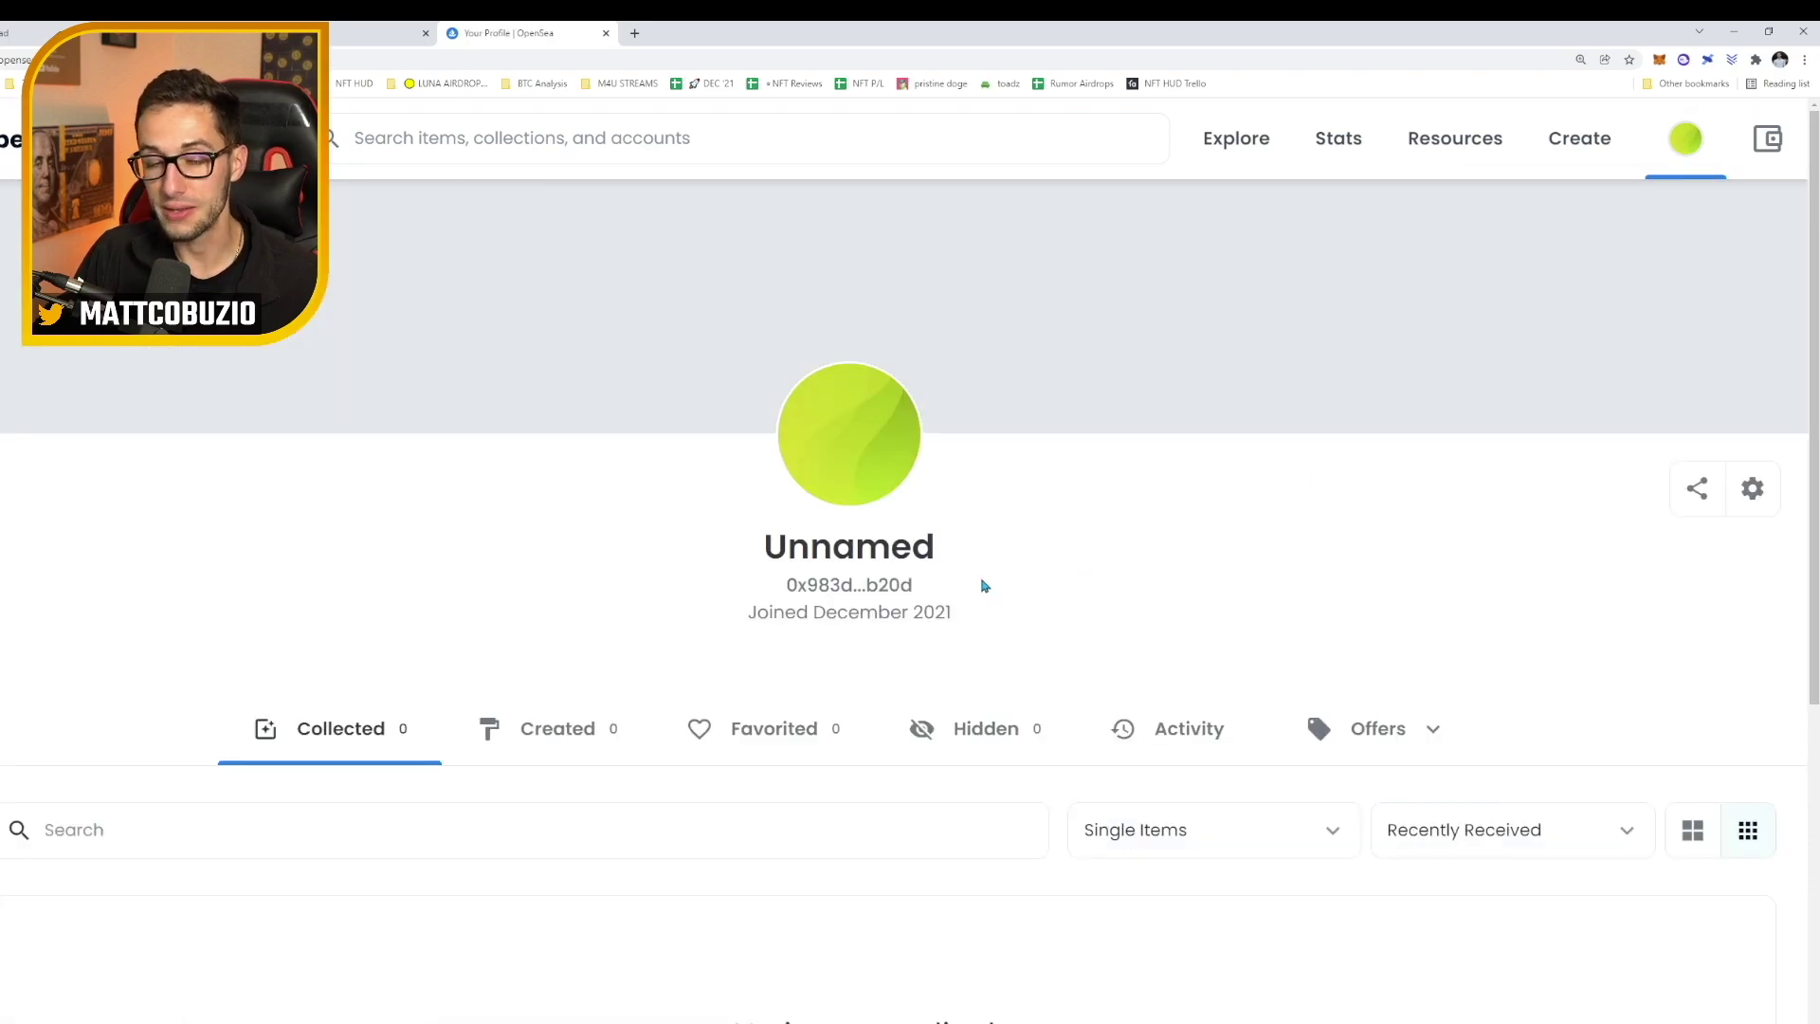
scroll(962, 540, "down", 2)
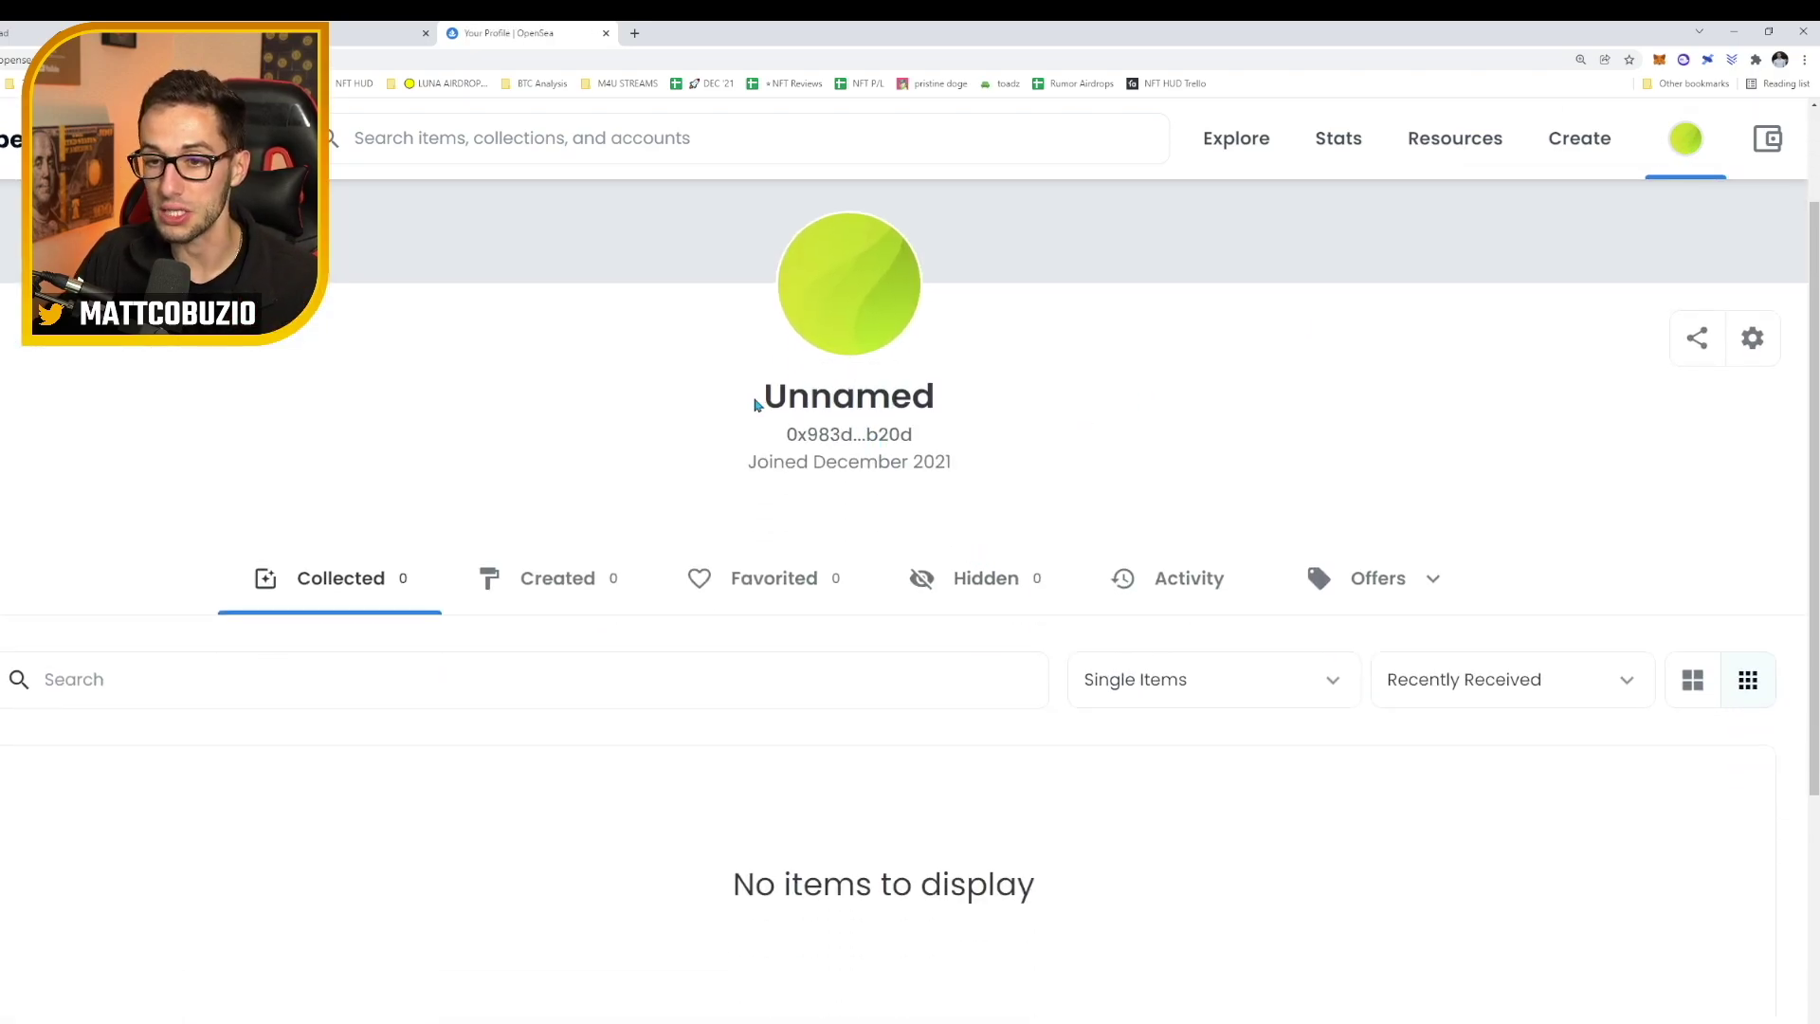
key("alt+shift+m")
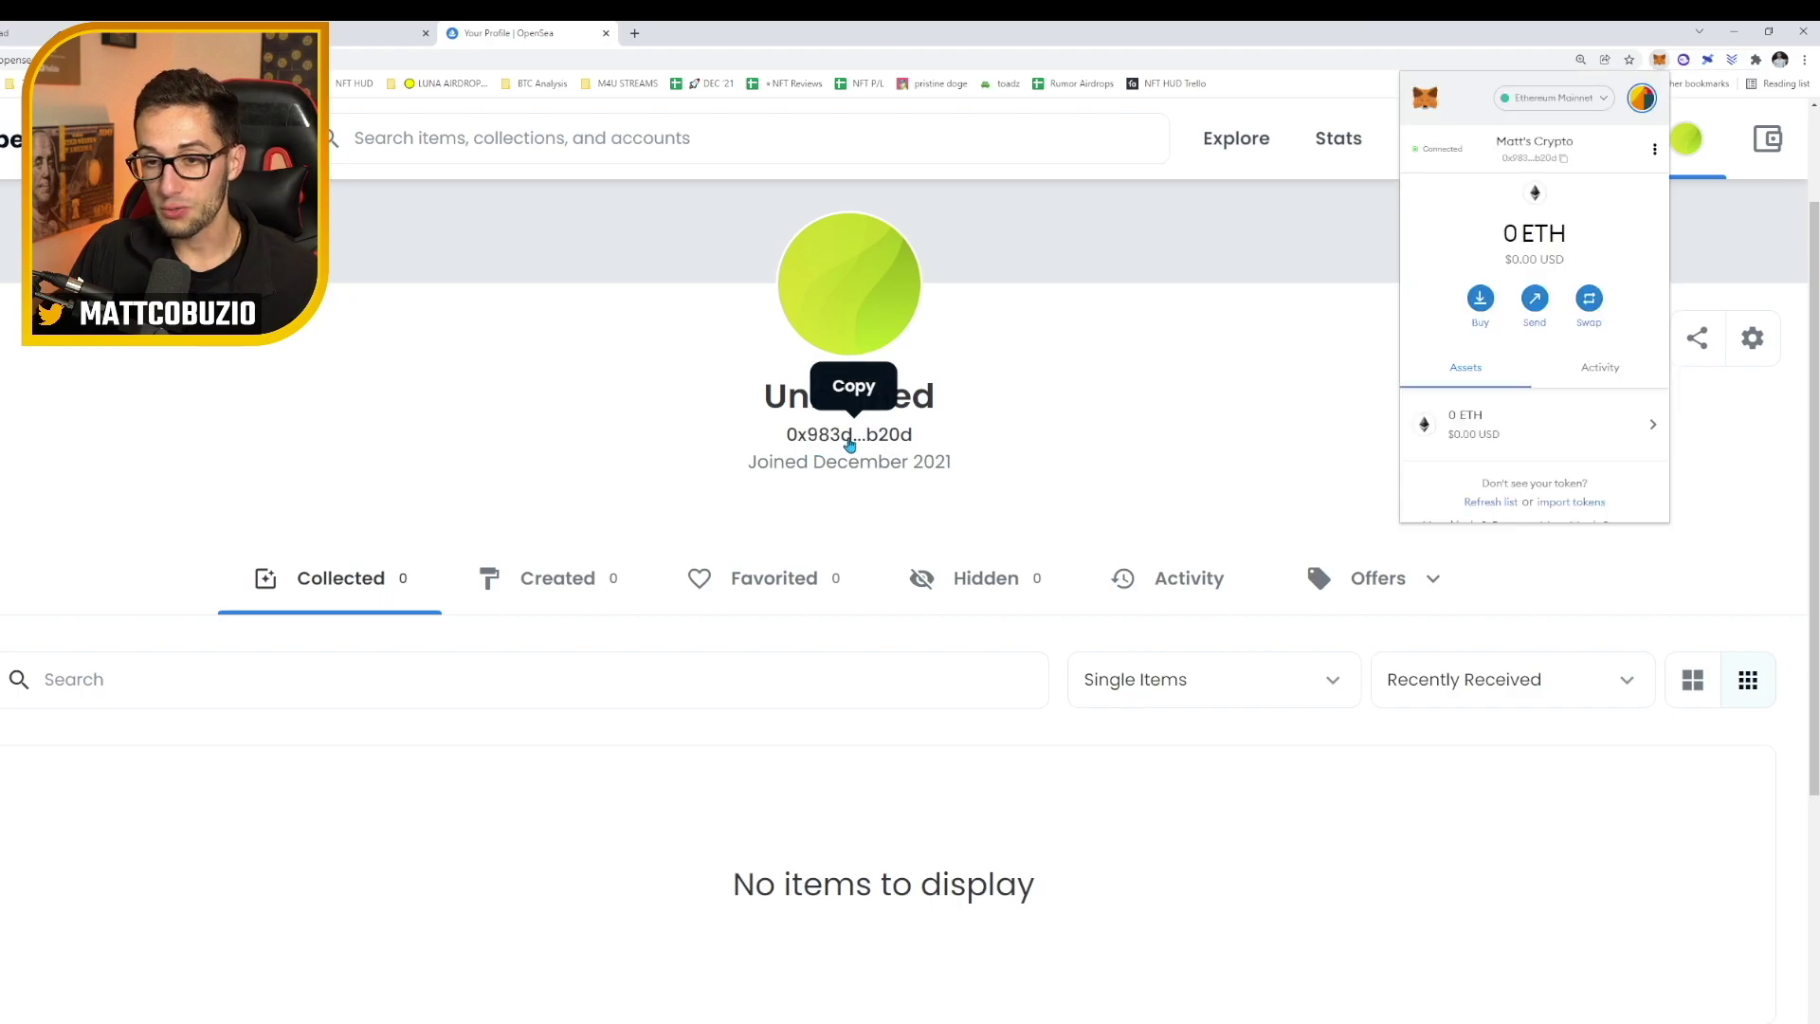
left_click(1641, 98)
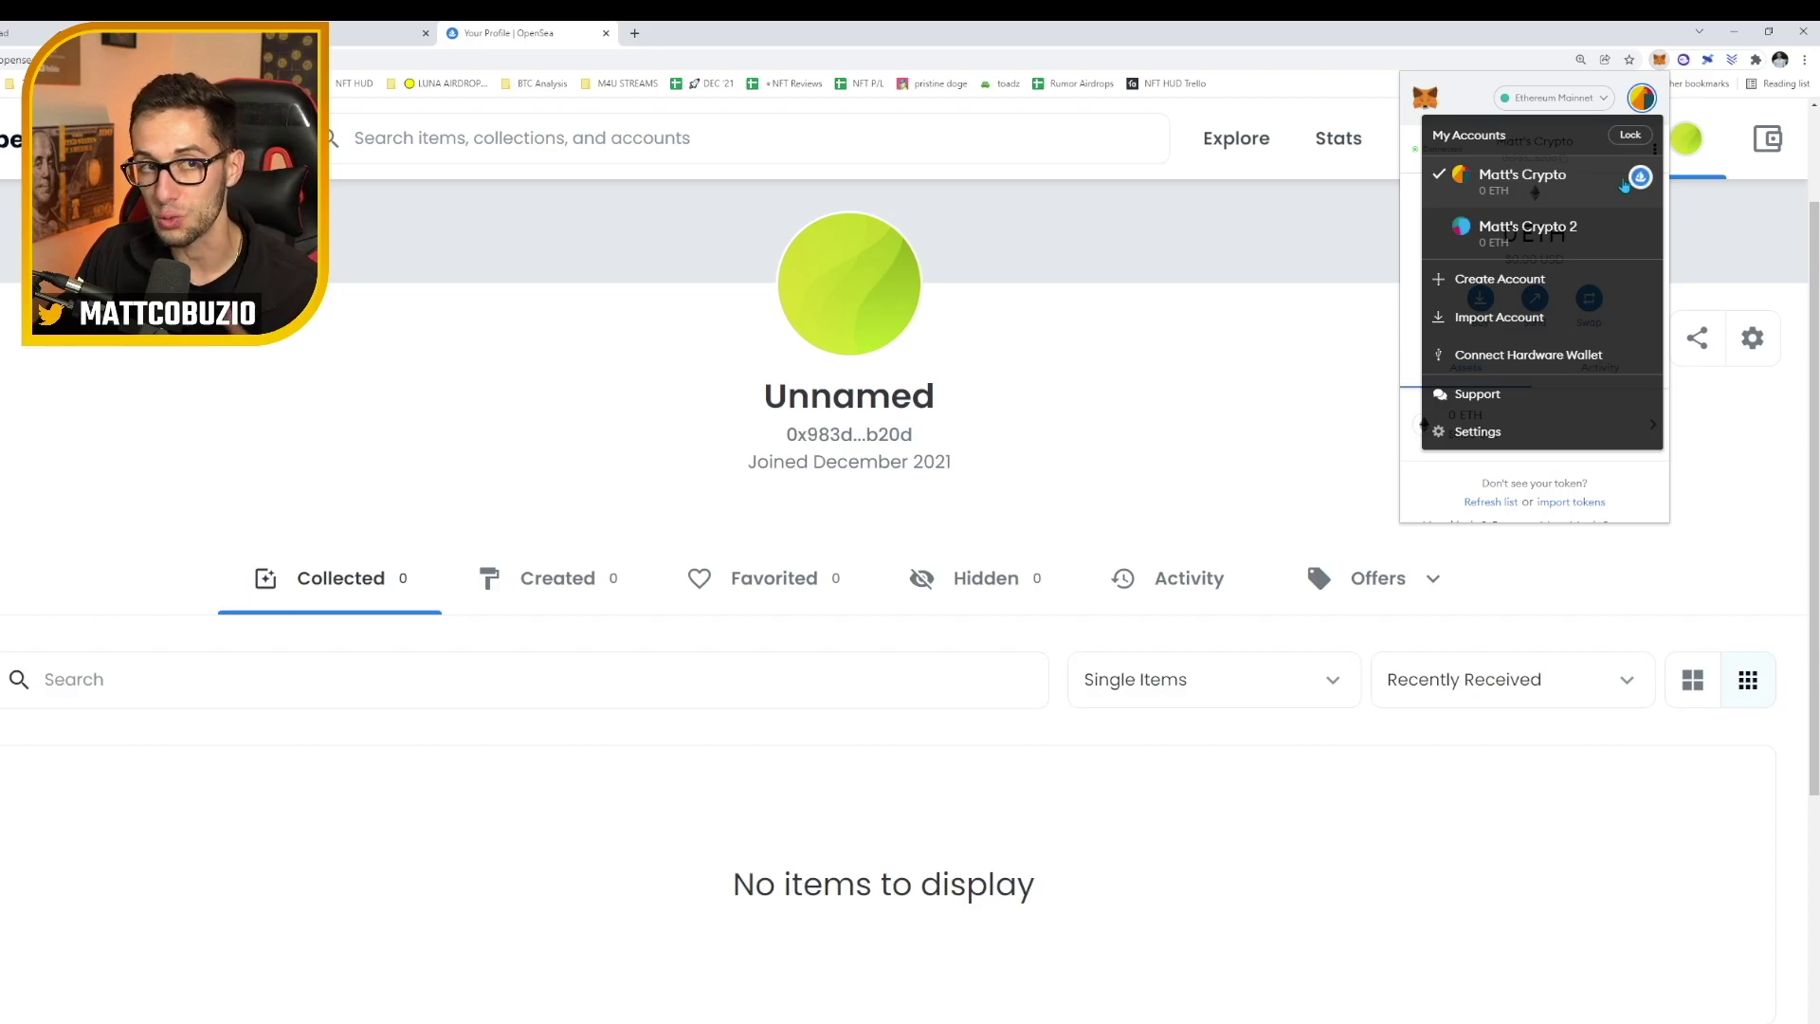
left_click(1313, 605)
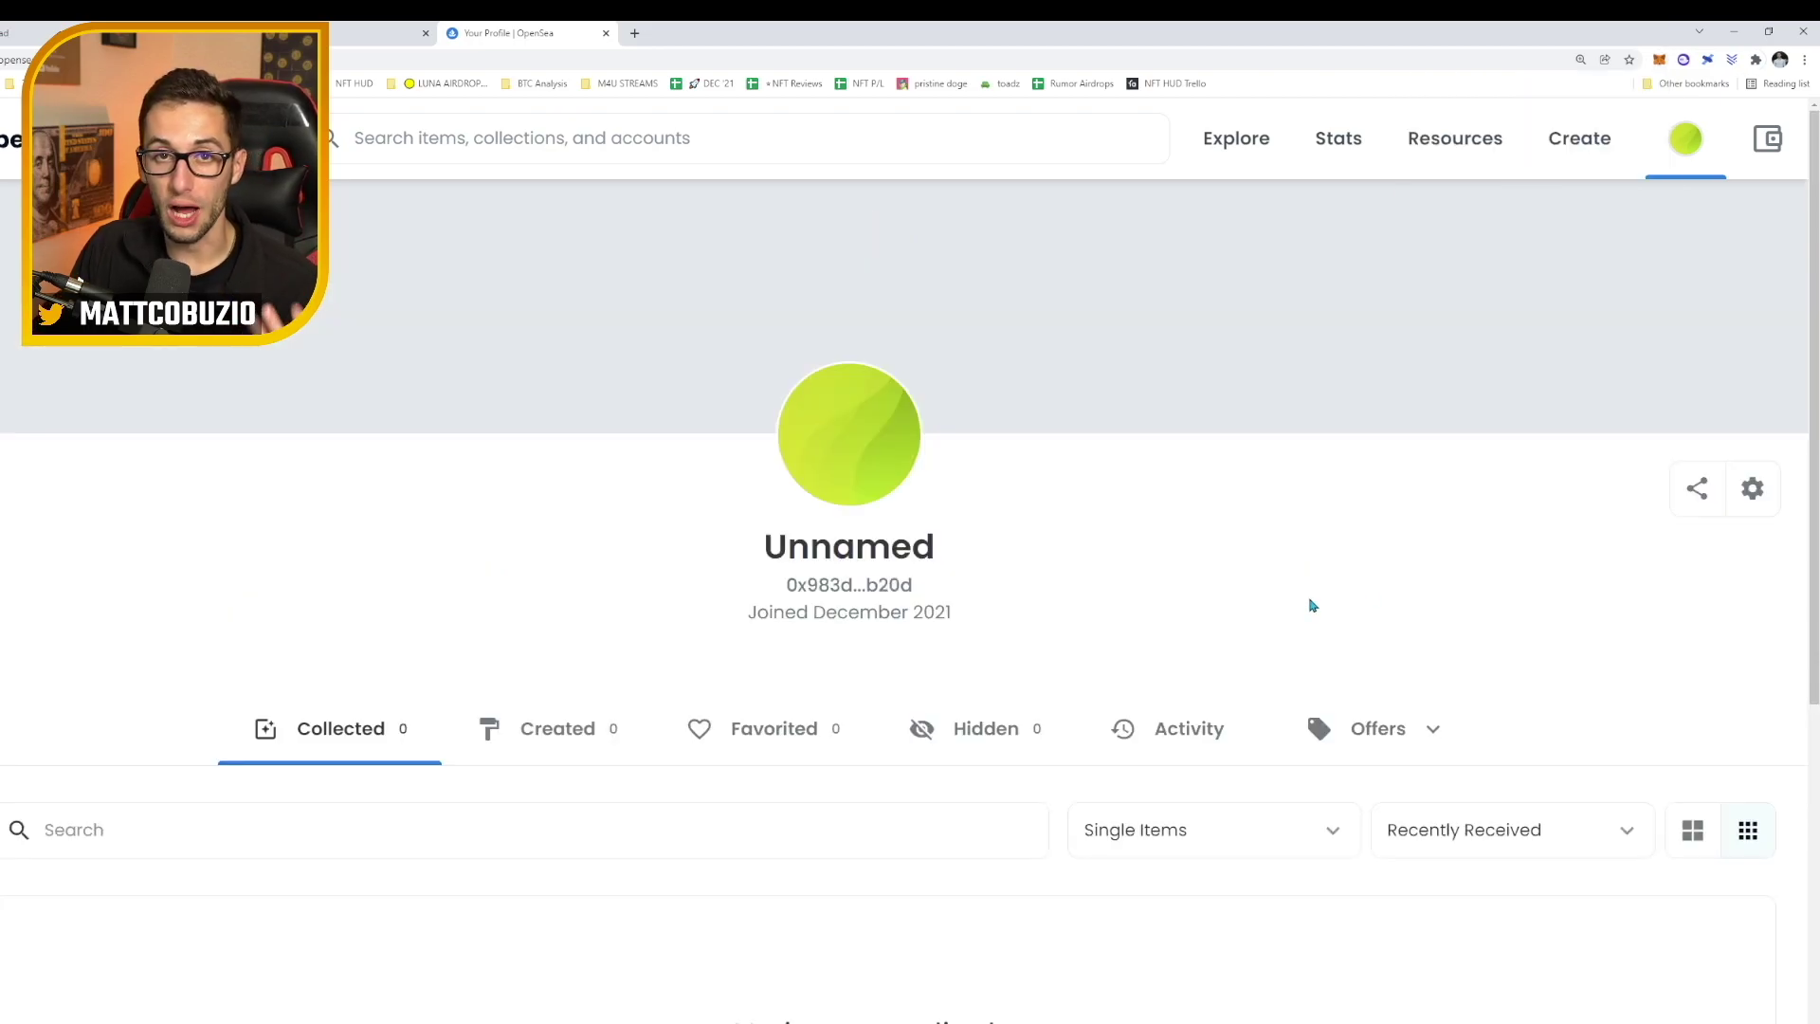
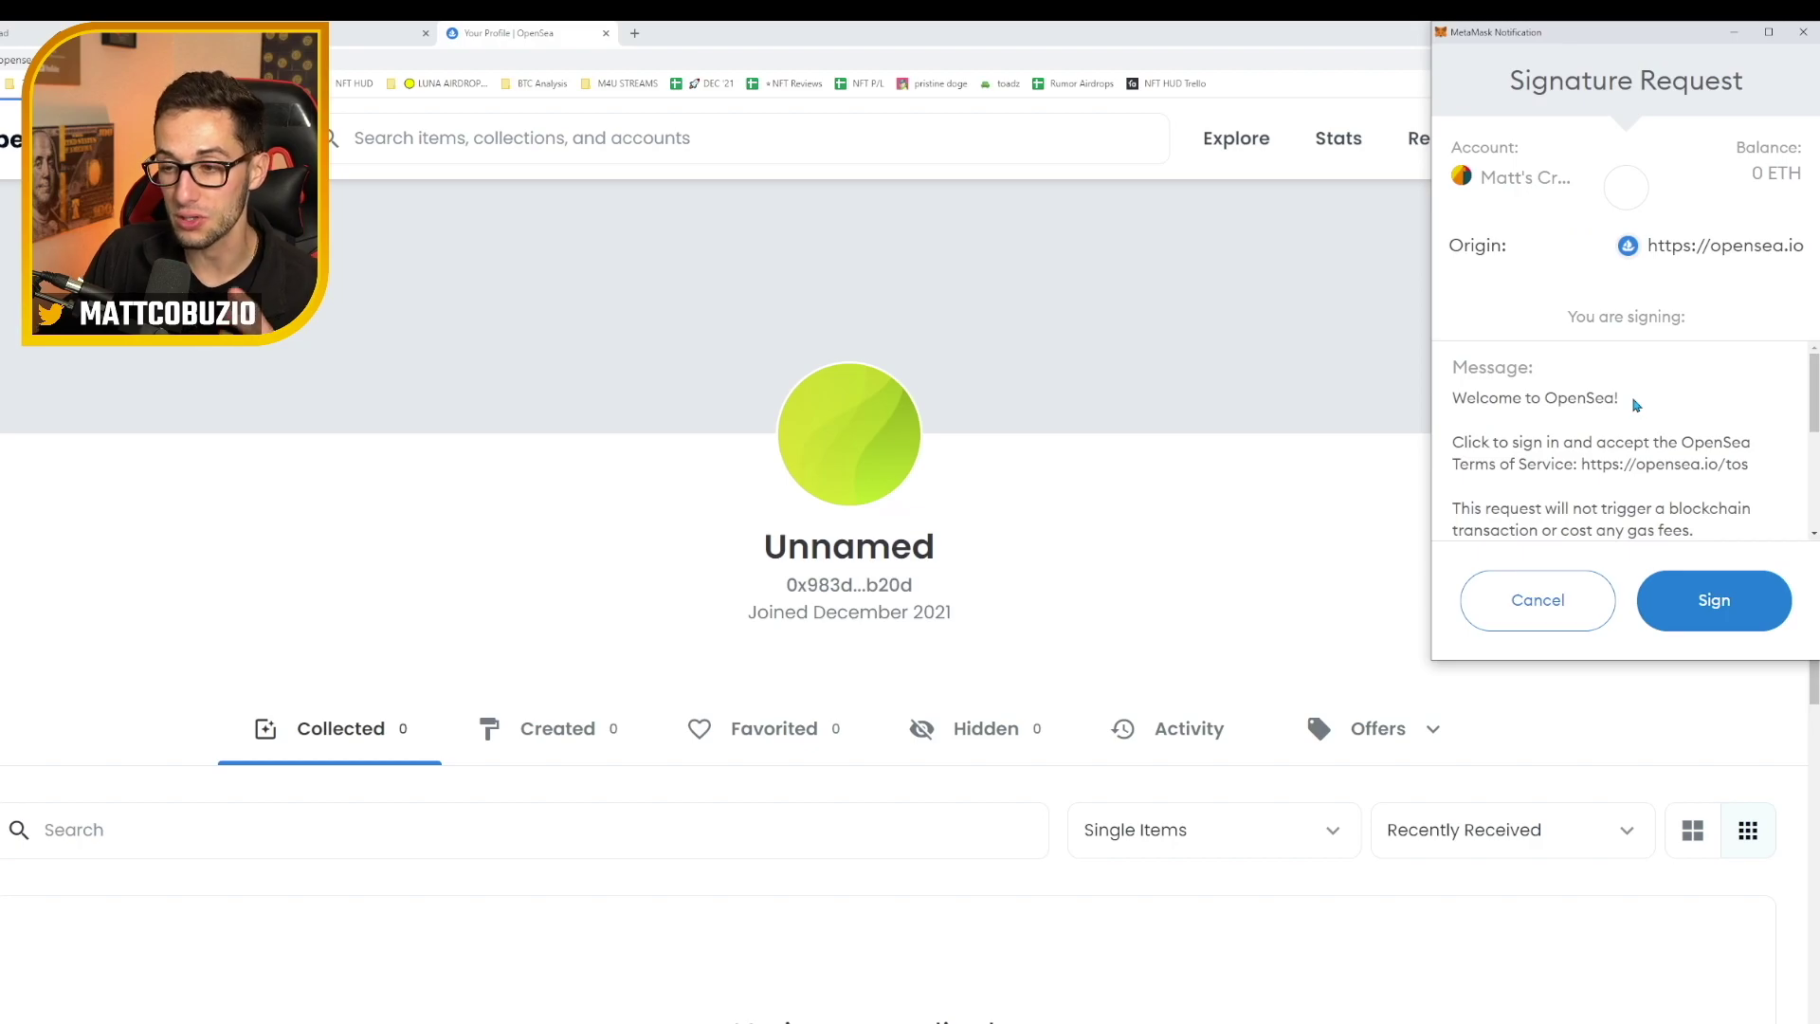
Approve the MetaMask sign-in signature and enter a profile username
left_click(1716, 612)
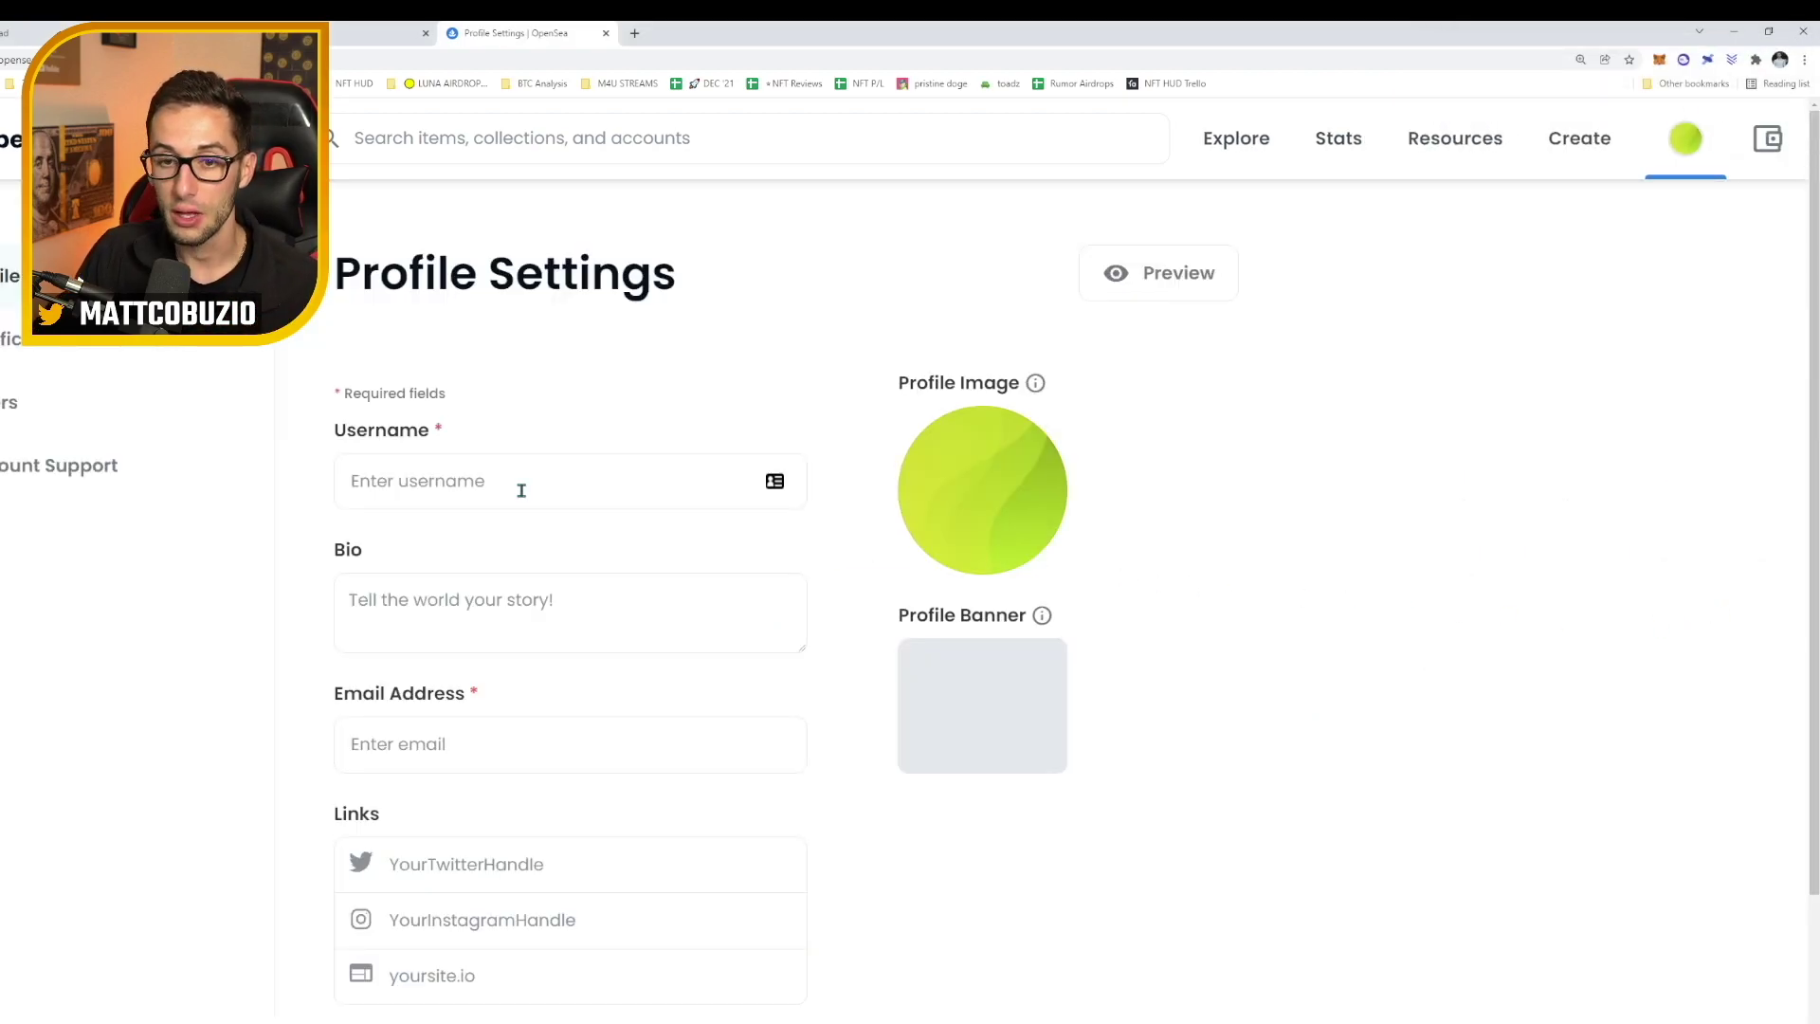
left_click(518, 490)
type("Matt's Crypto 22")
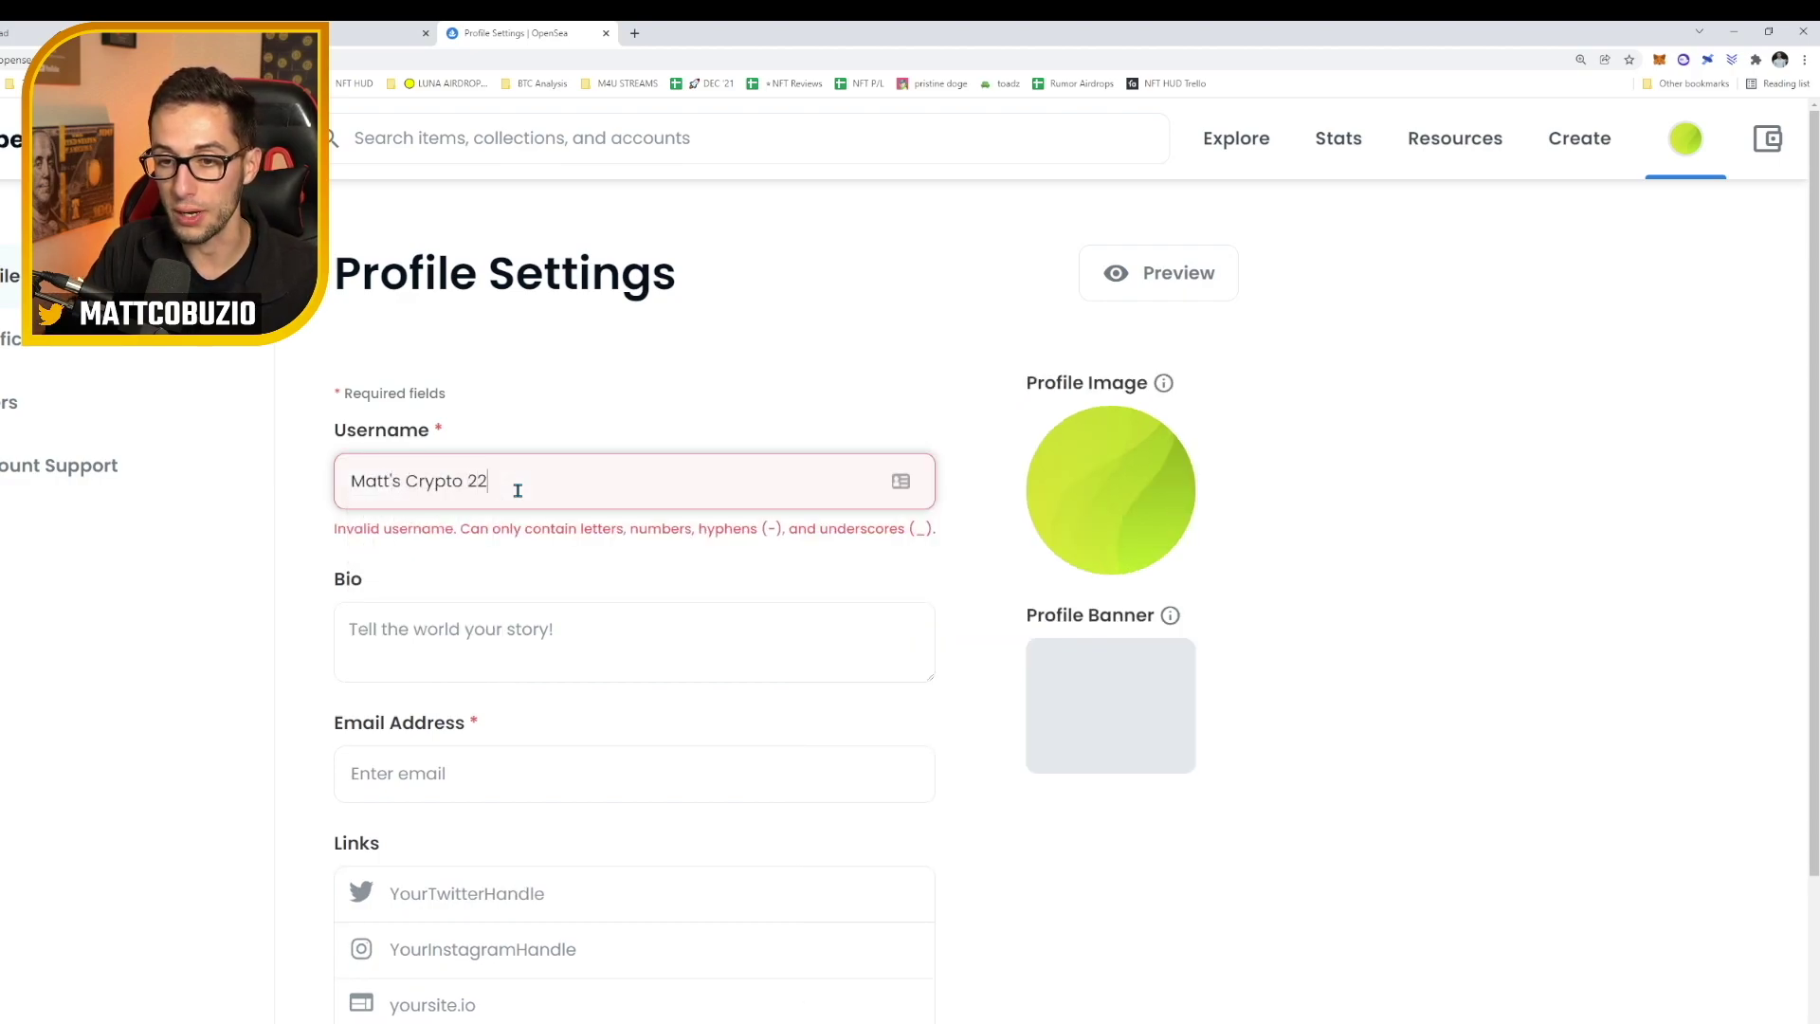
Write the bio 'Hi youtube! Leave a like on the video if you found it useful!'
left_click(497, 629)
type("Hi youtube!")
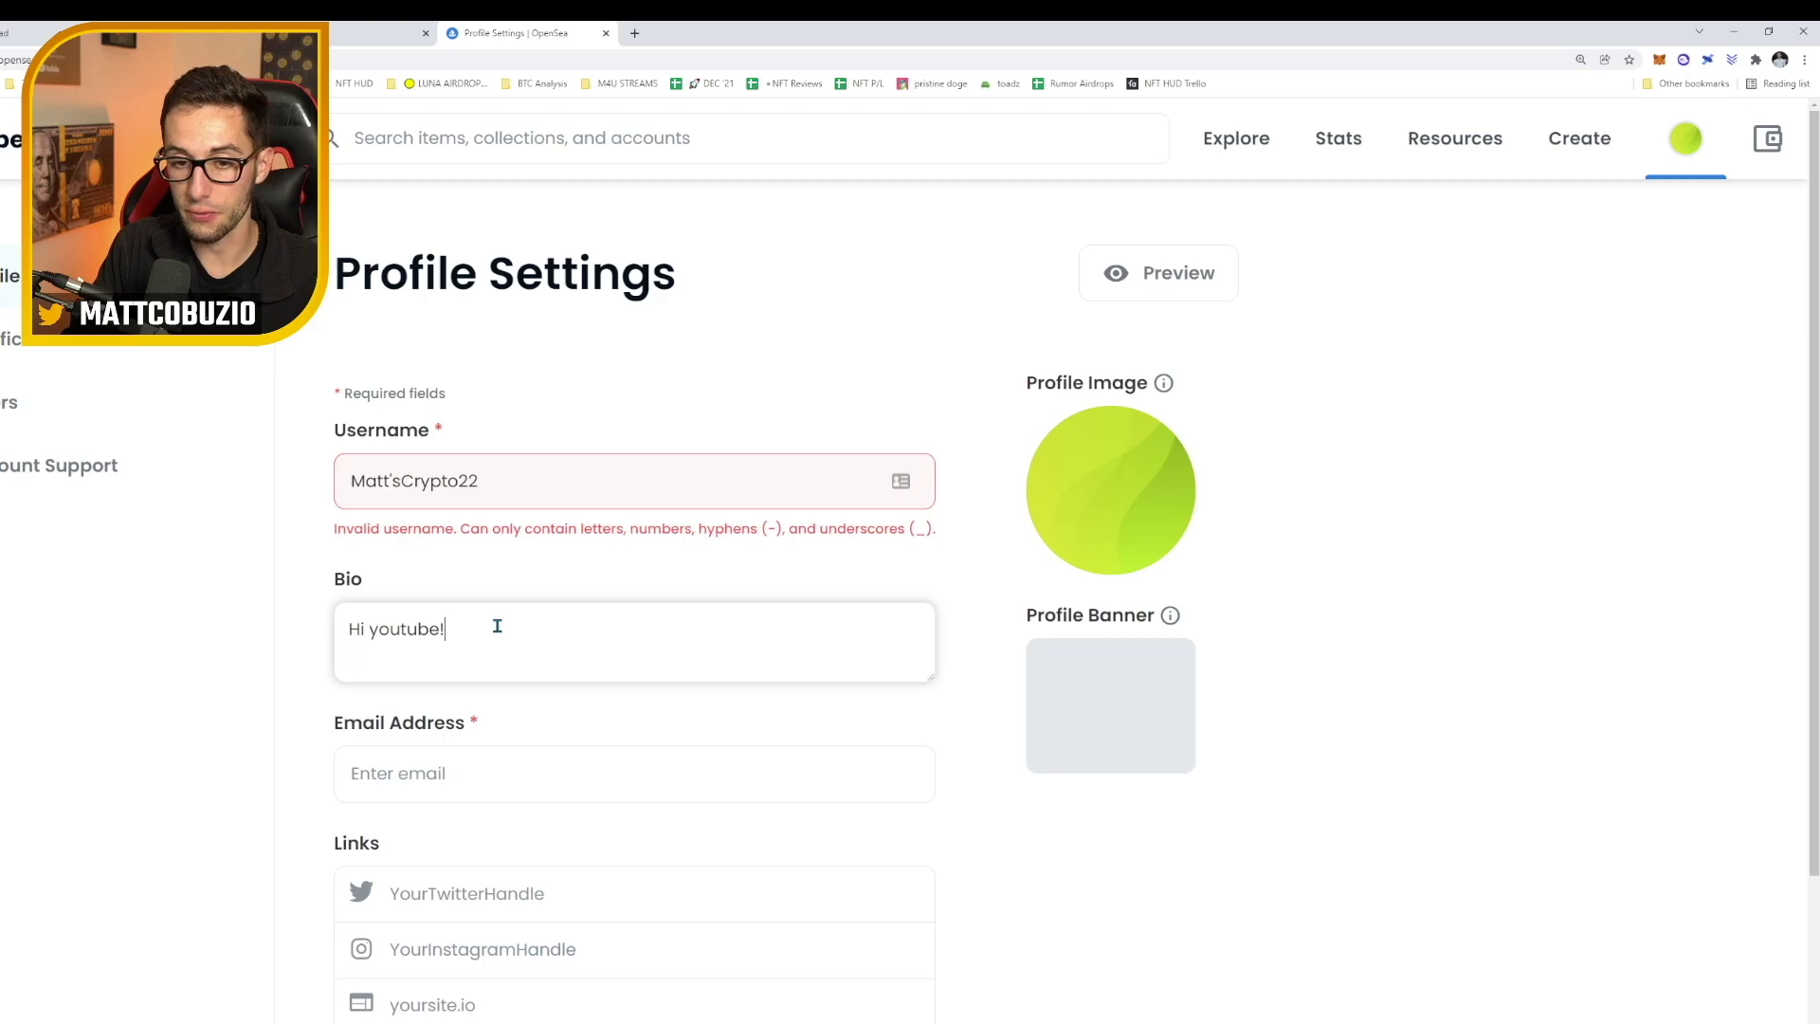
type("Leave a like on the video if you found it useful!")
Fill in the email address and pick the suggested Twitter handle from autofill
left_click(924, 771)
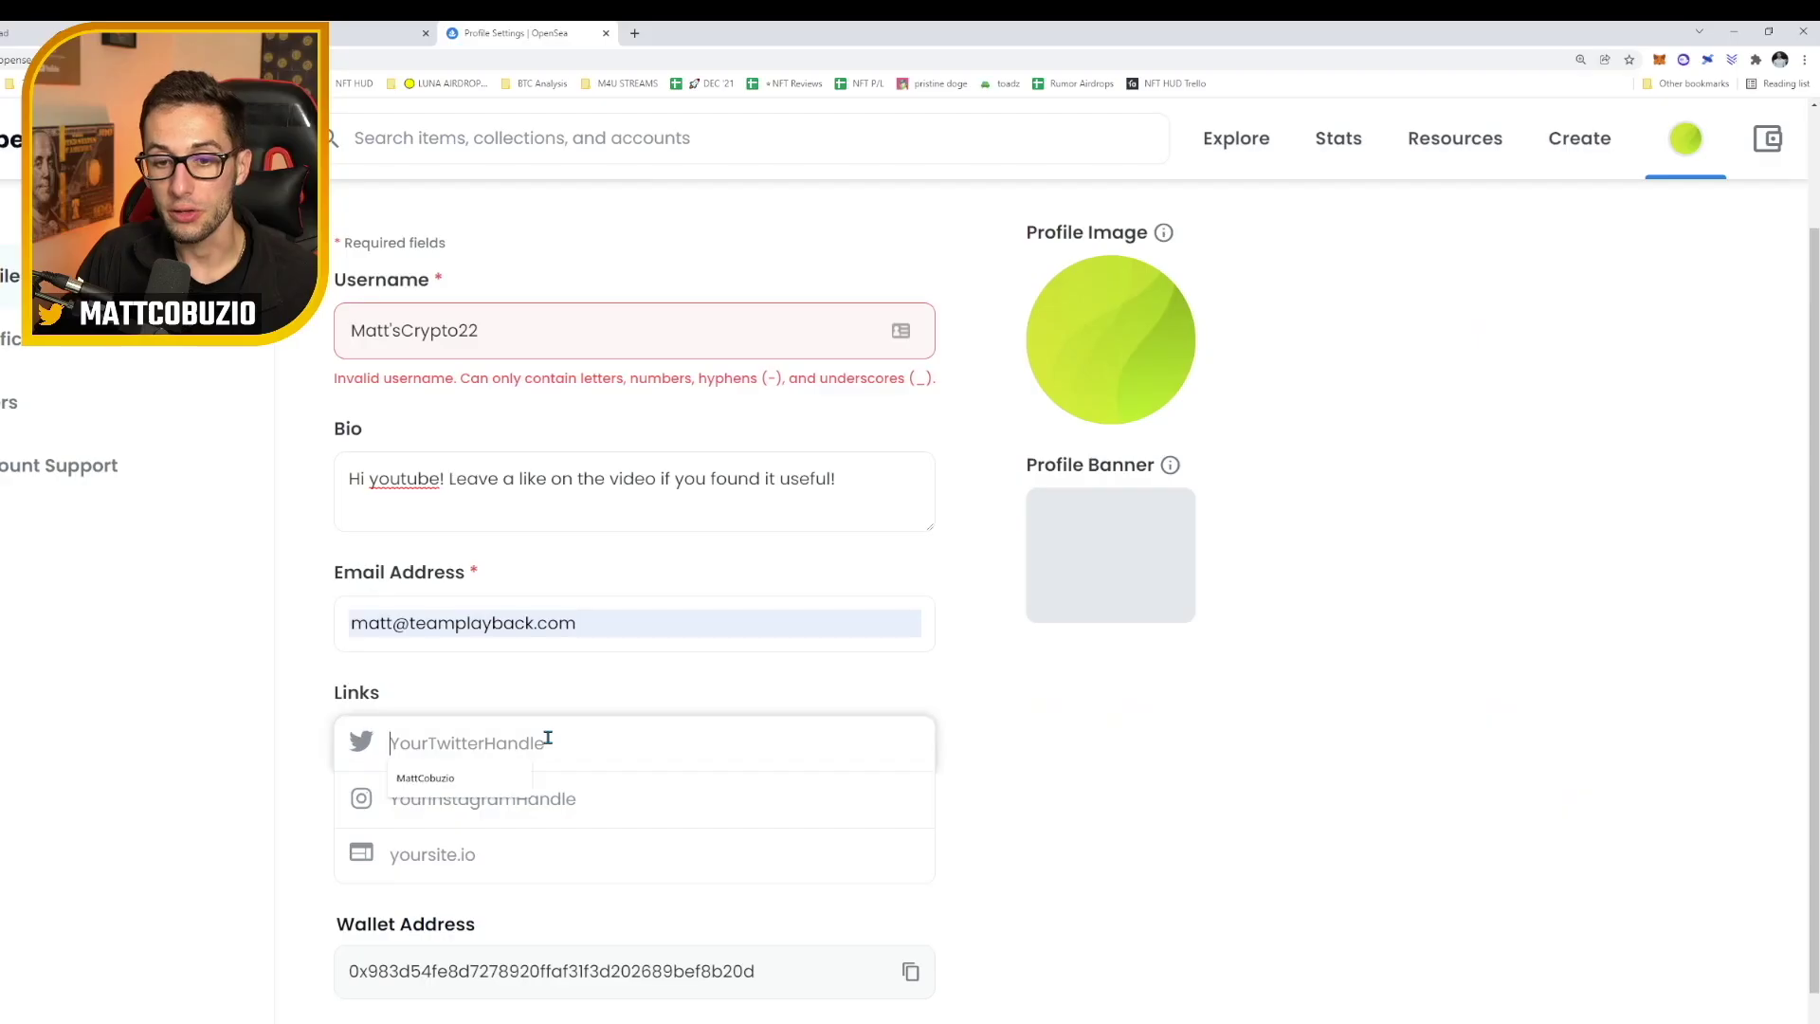
type("Matt")
key("Down")
key("Return")
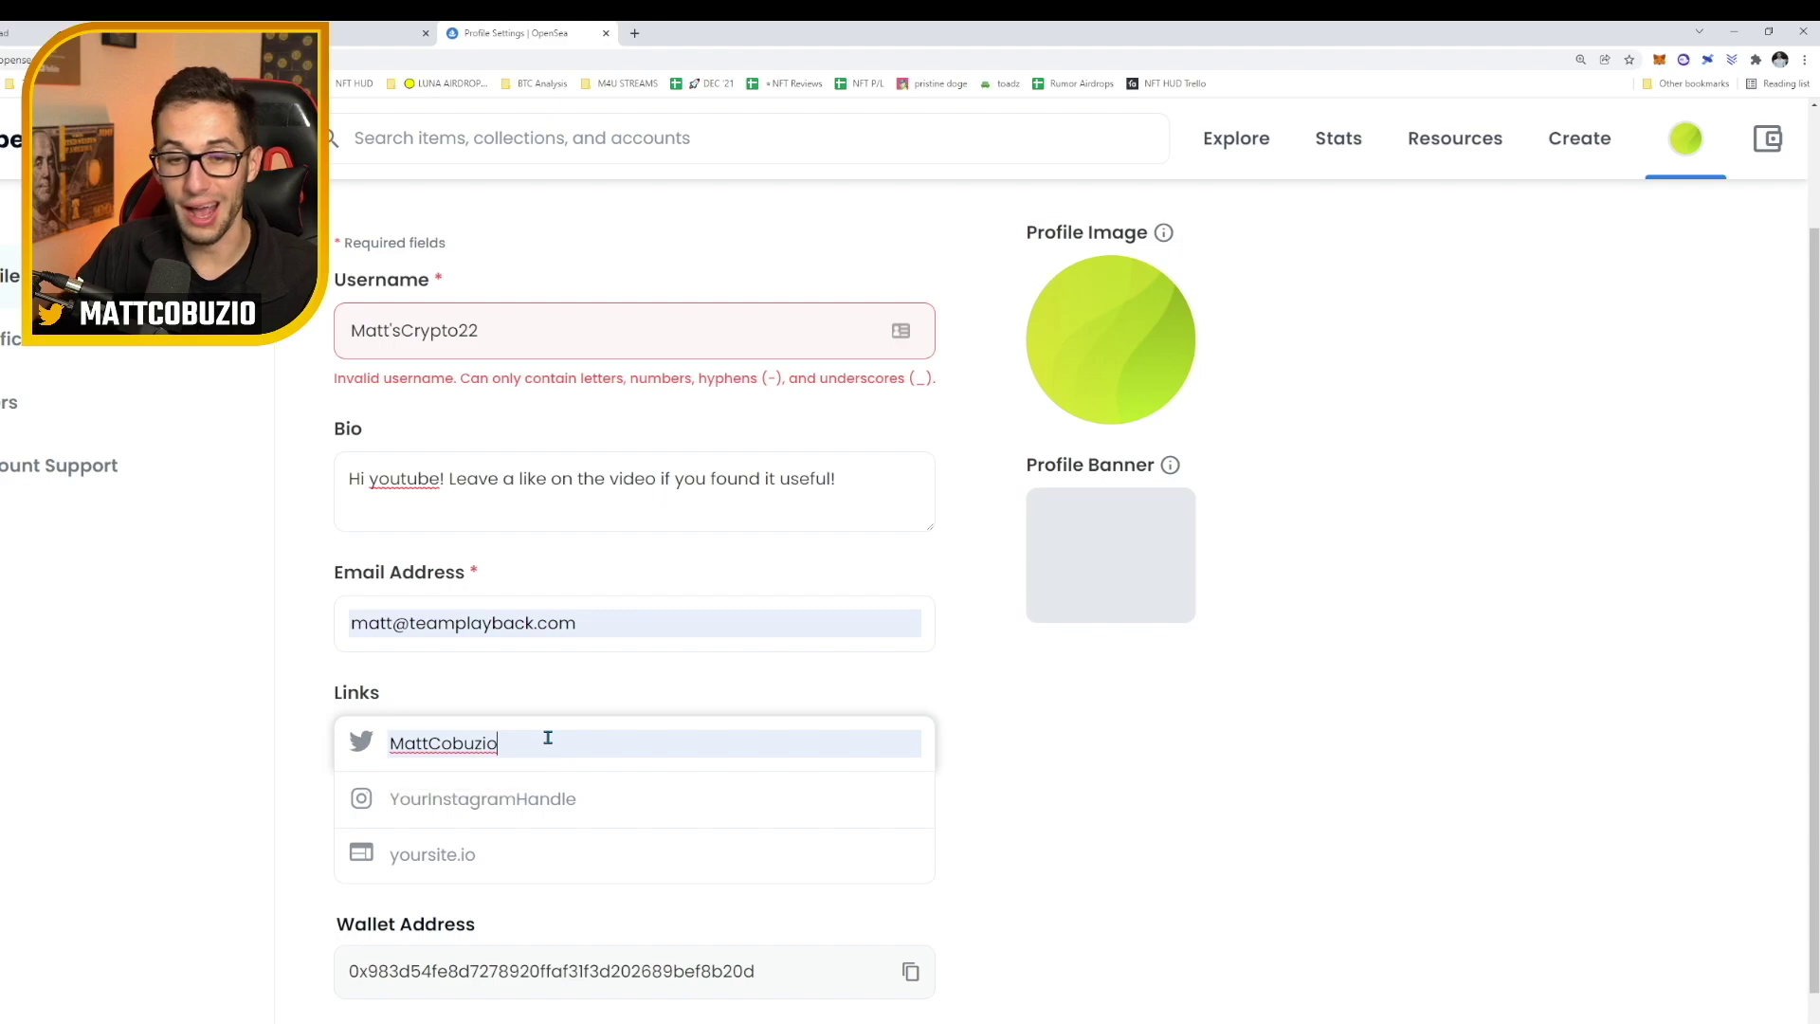
left_click(1053, 784)
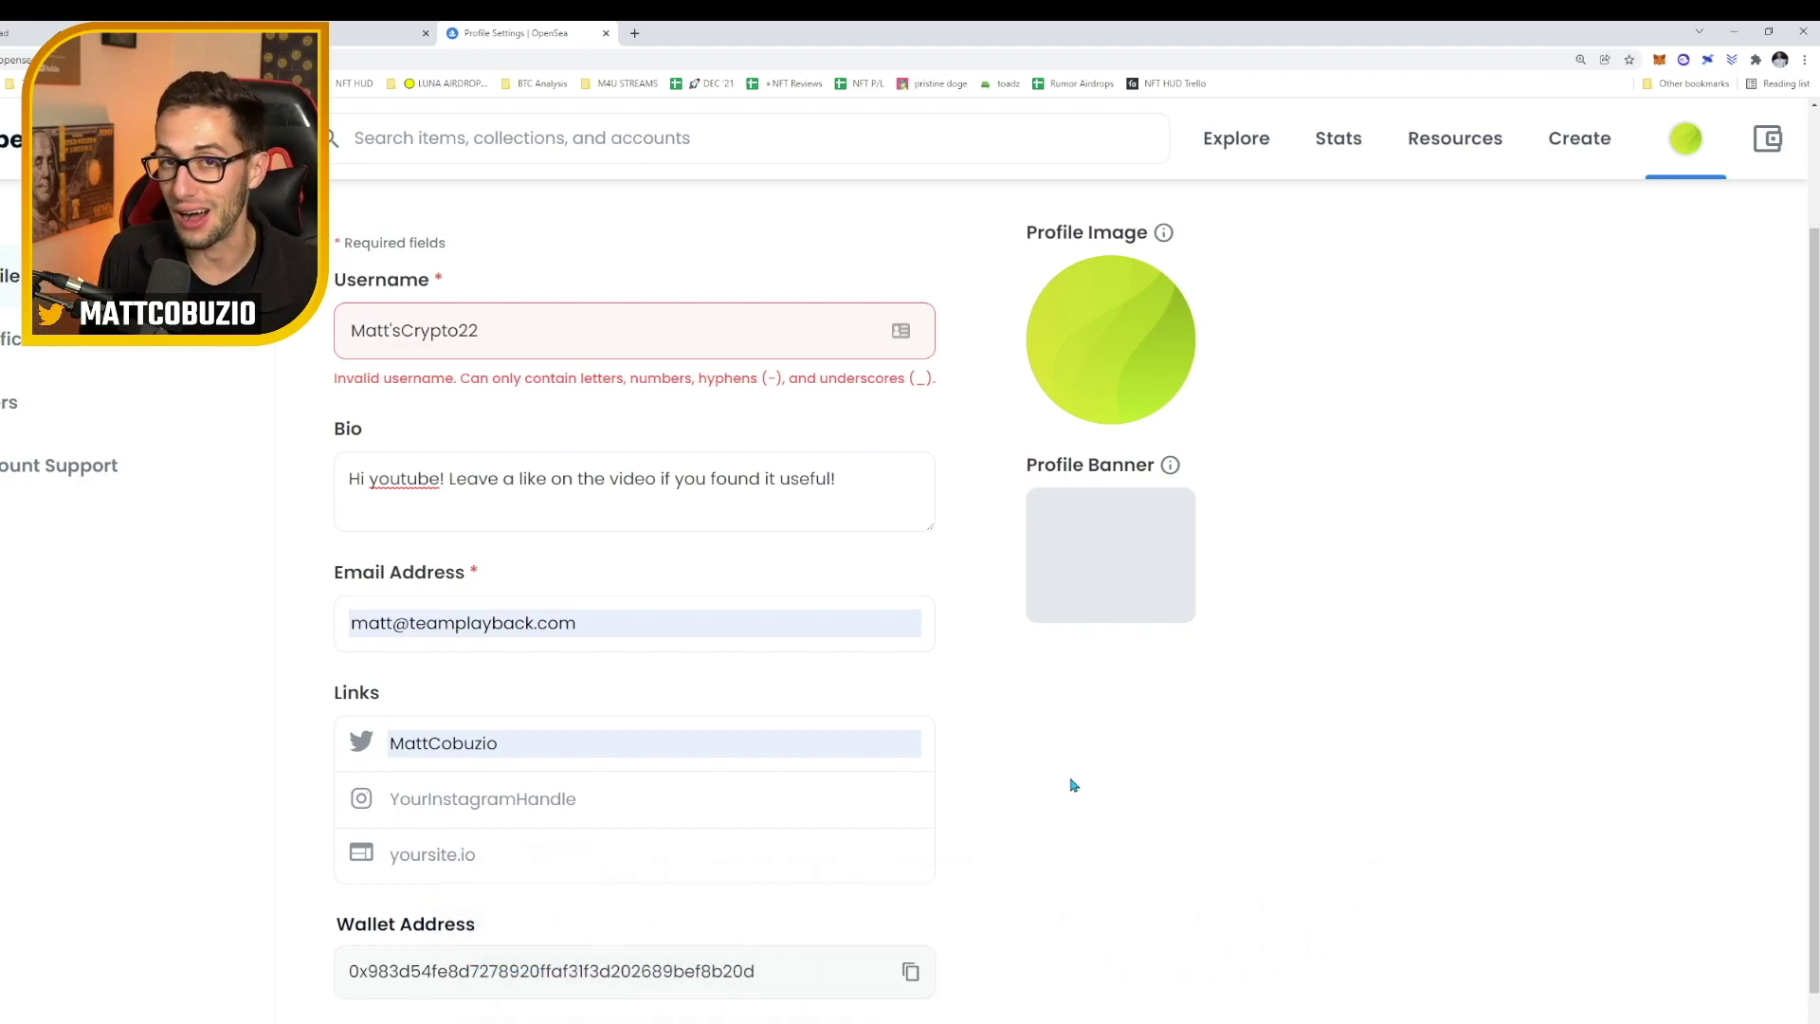
left_click(492, 857)
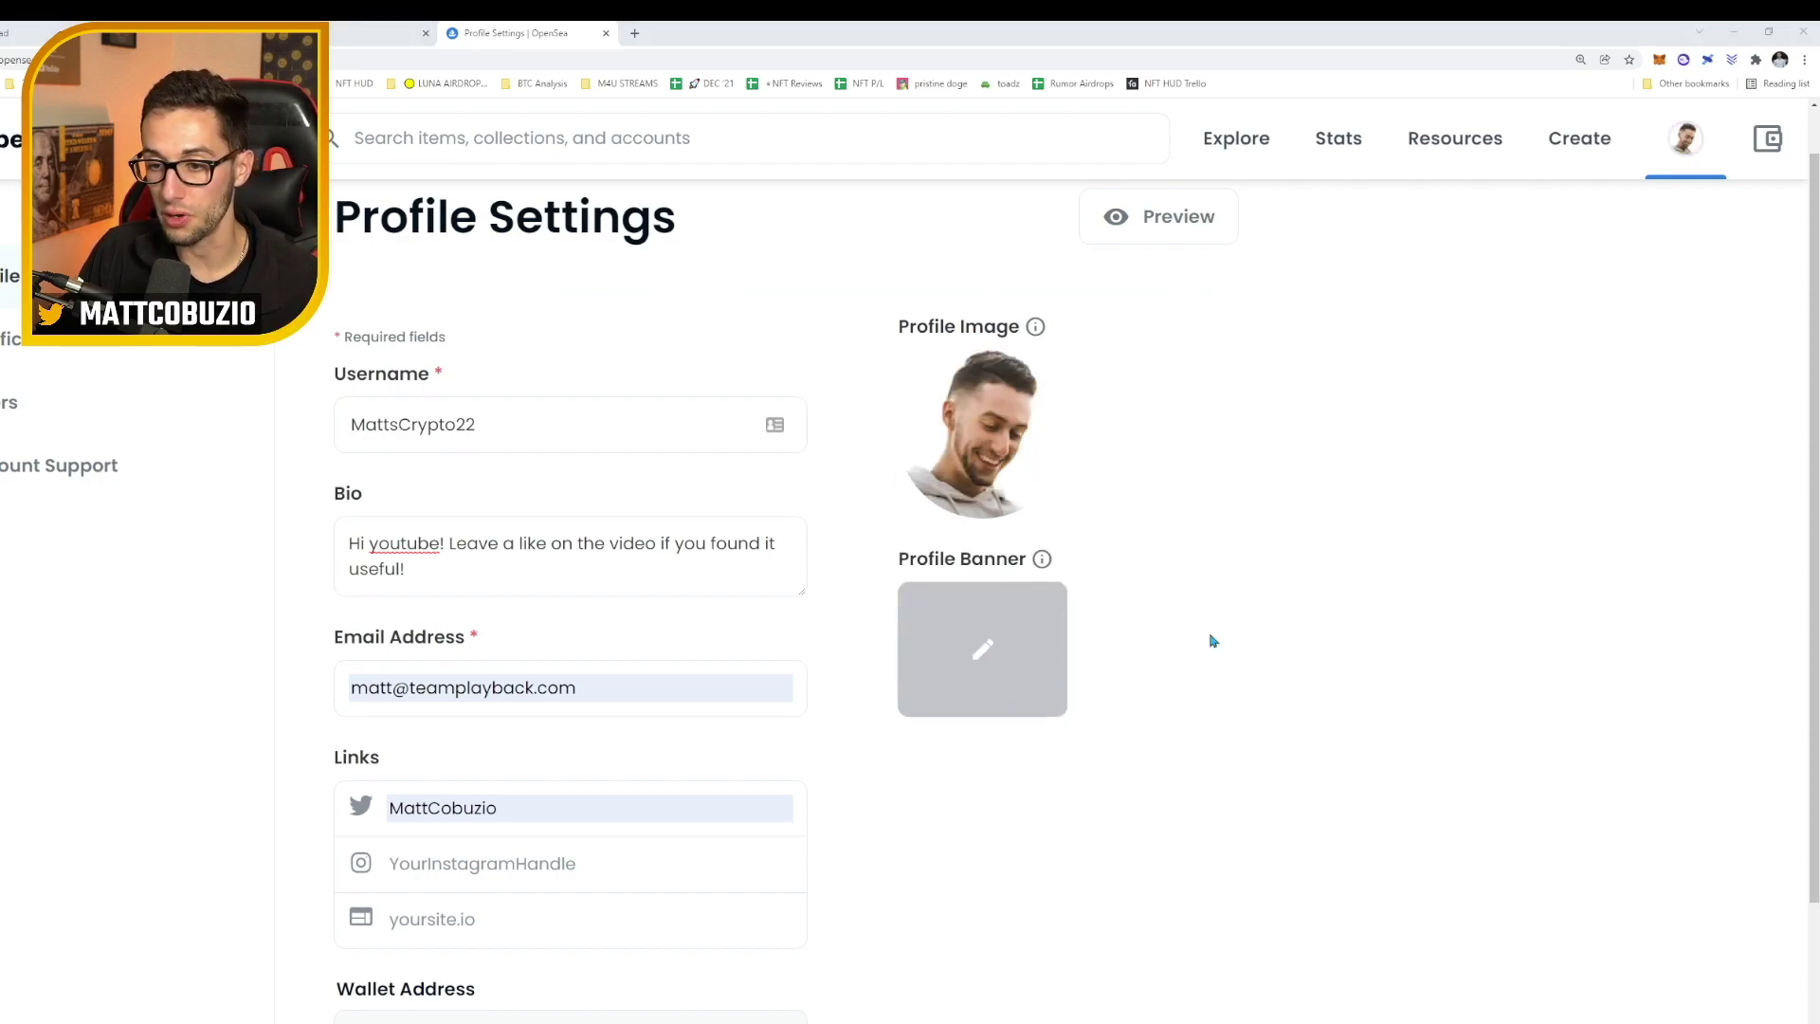
Save the profile settings and go to the user's own profile page
scroll(1283, 622, "down", 2)
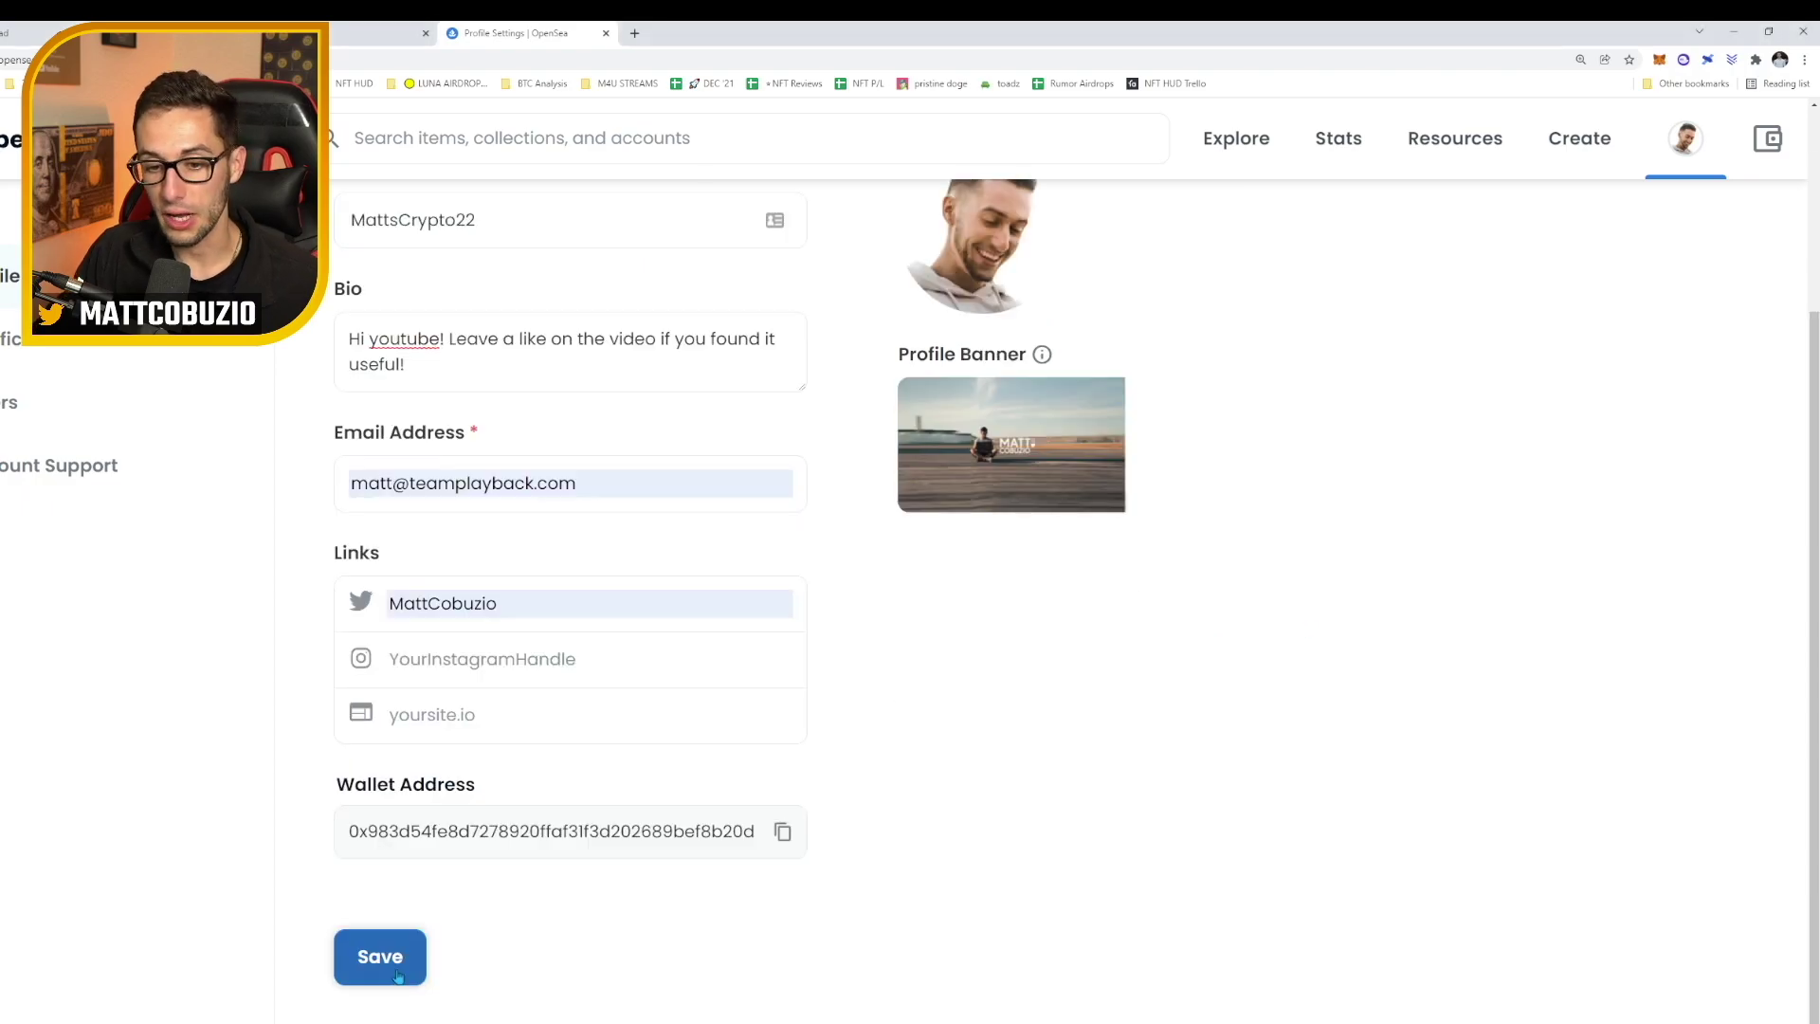
left_click(379, 958)
mouse_move(1698, 152)
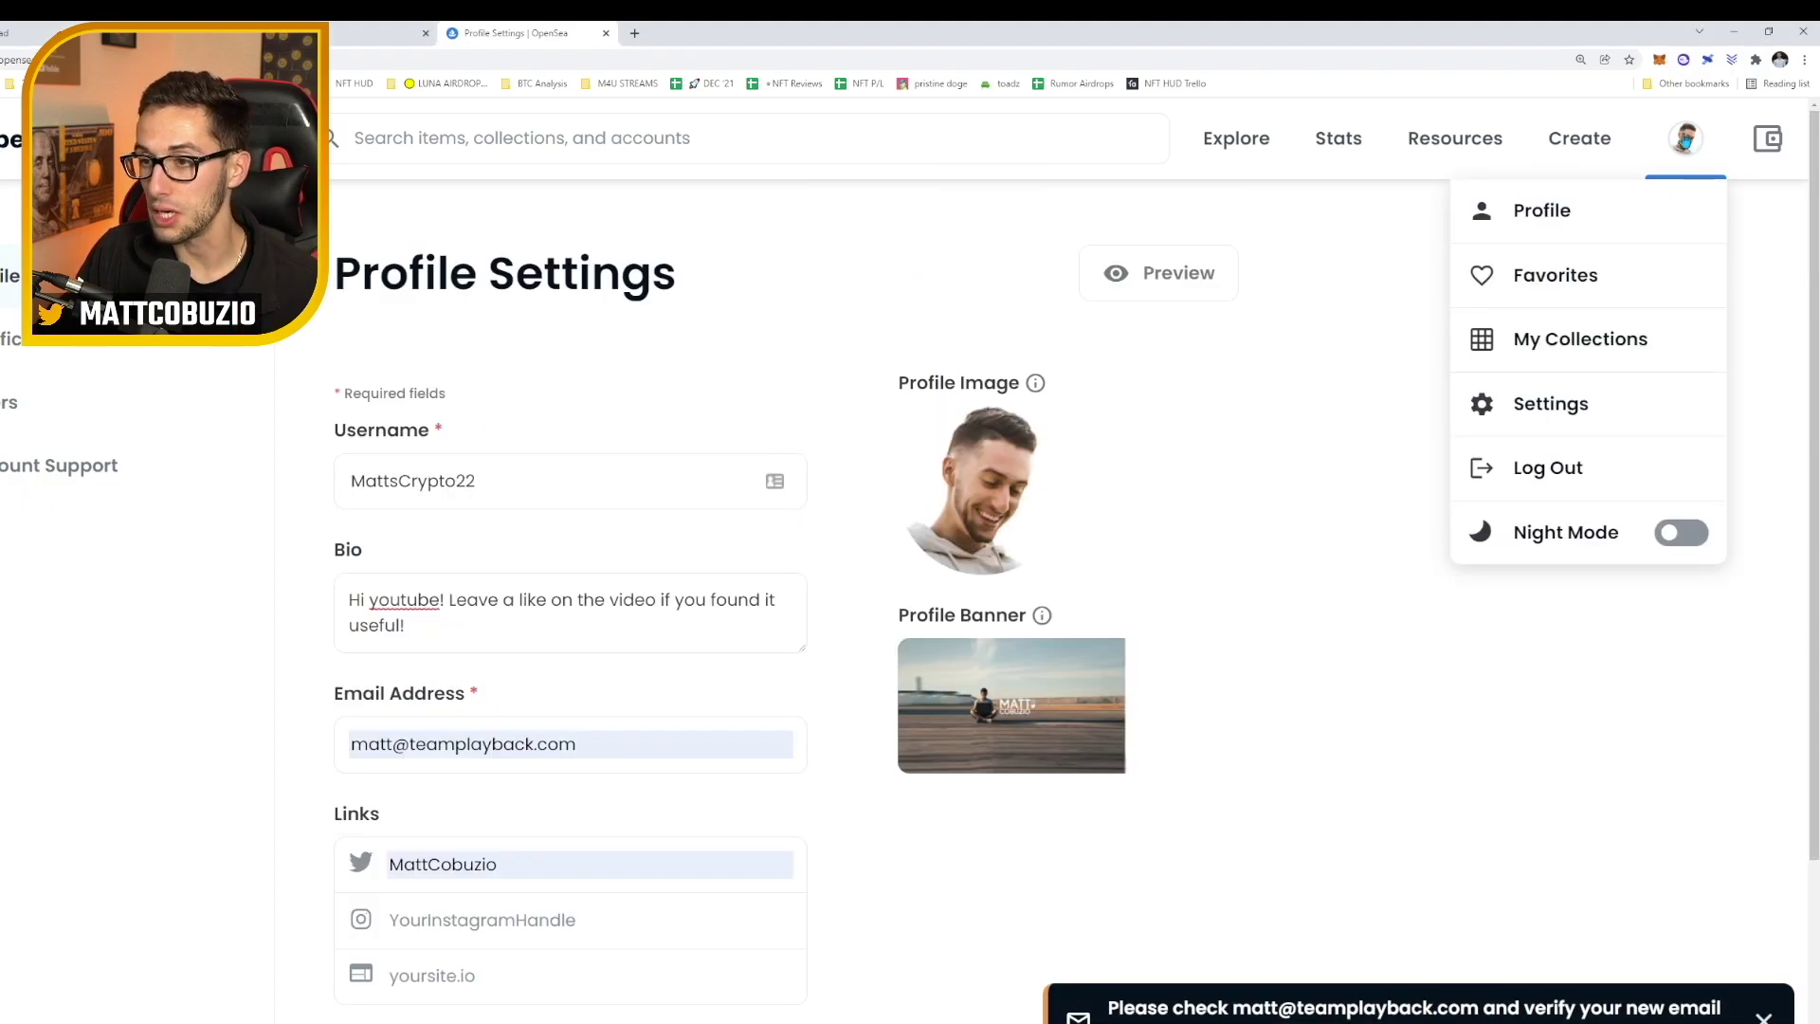
left_click(1610, 213)
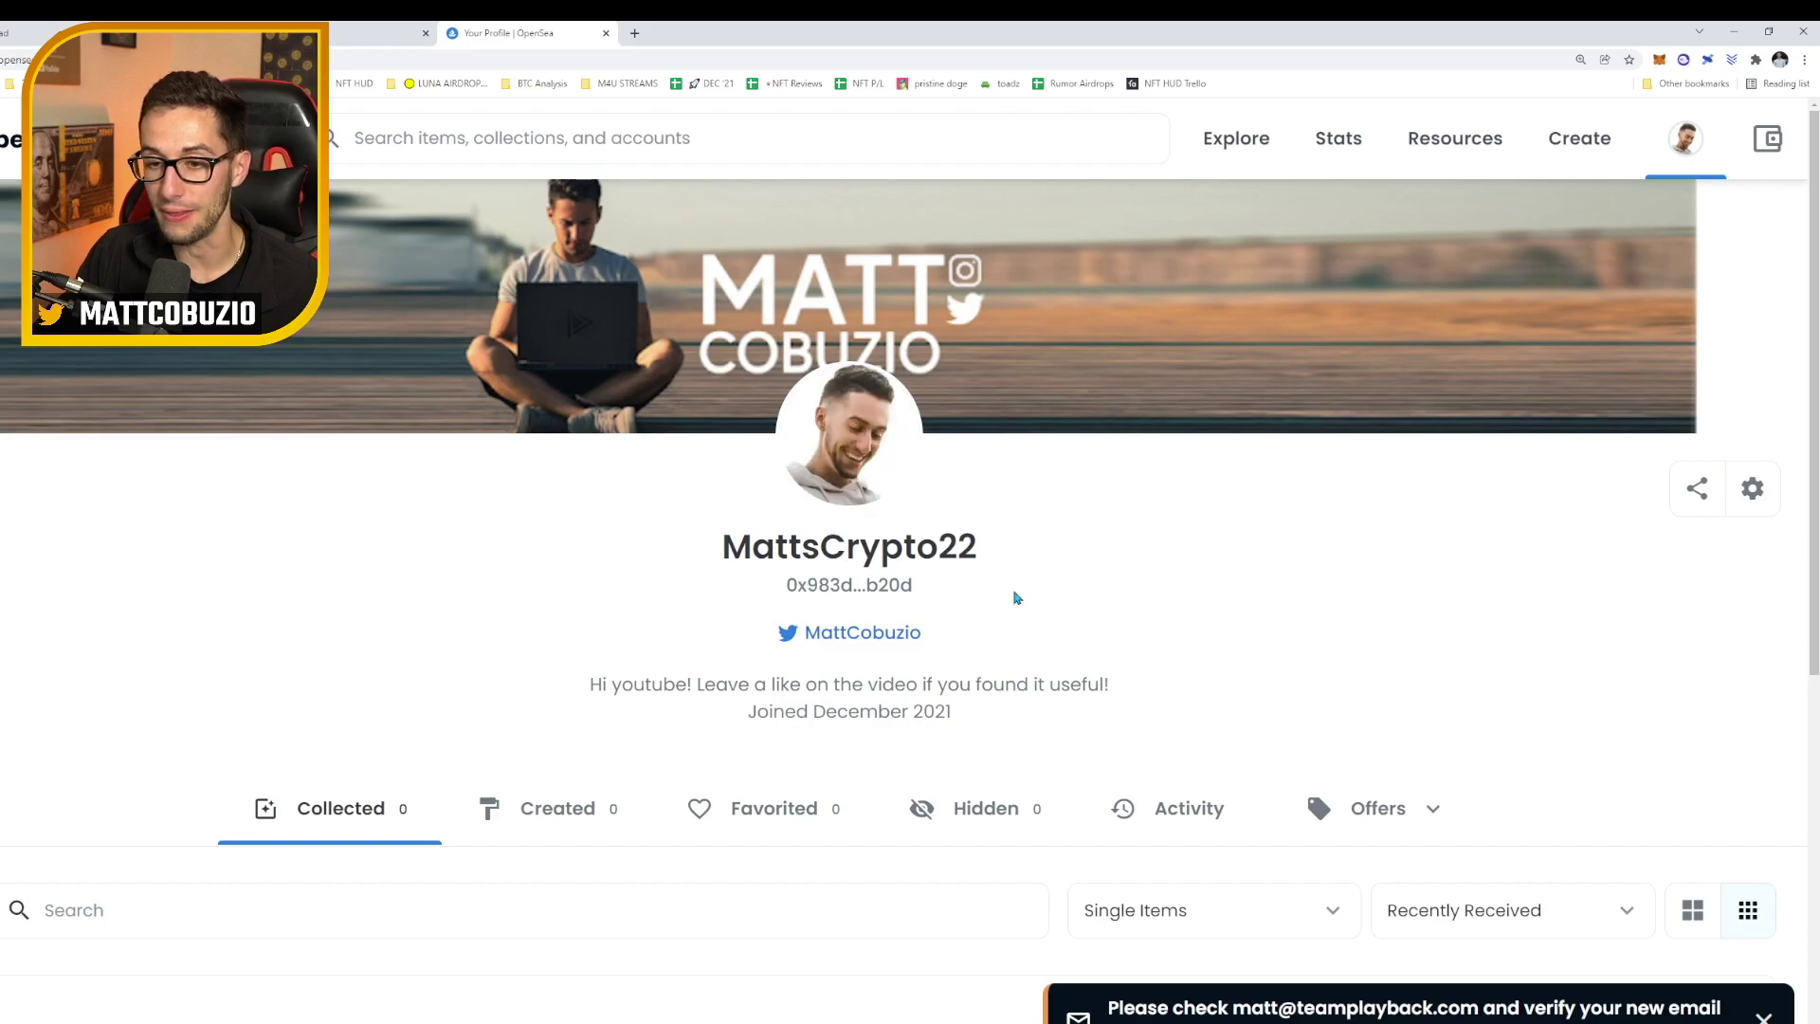
Check the saved username and bio text on the profile page
left_click_drag(1017, 562, 756, 555)
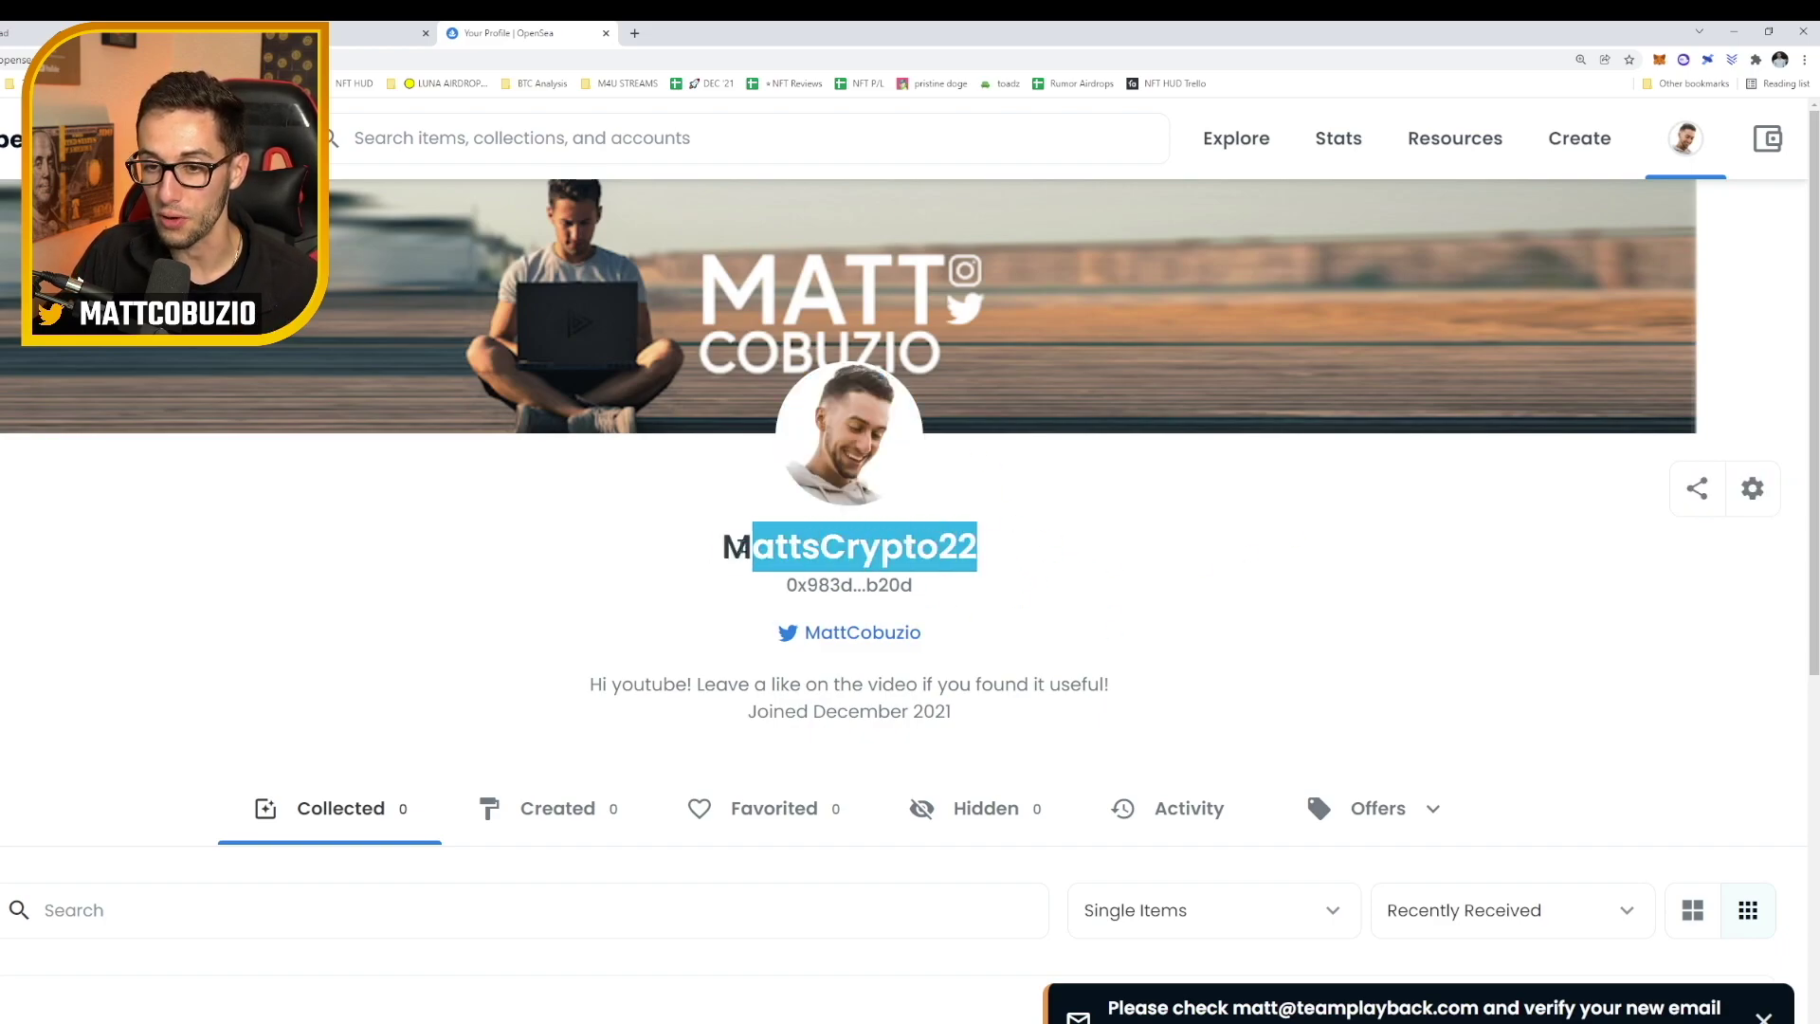
left_click(1129, 606)
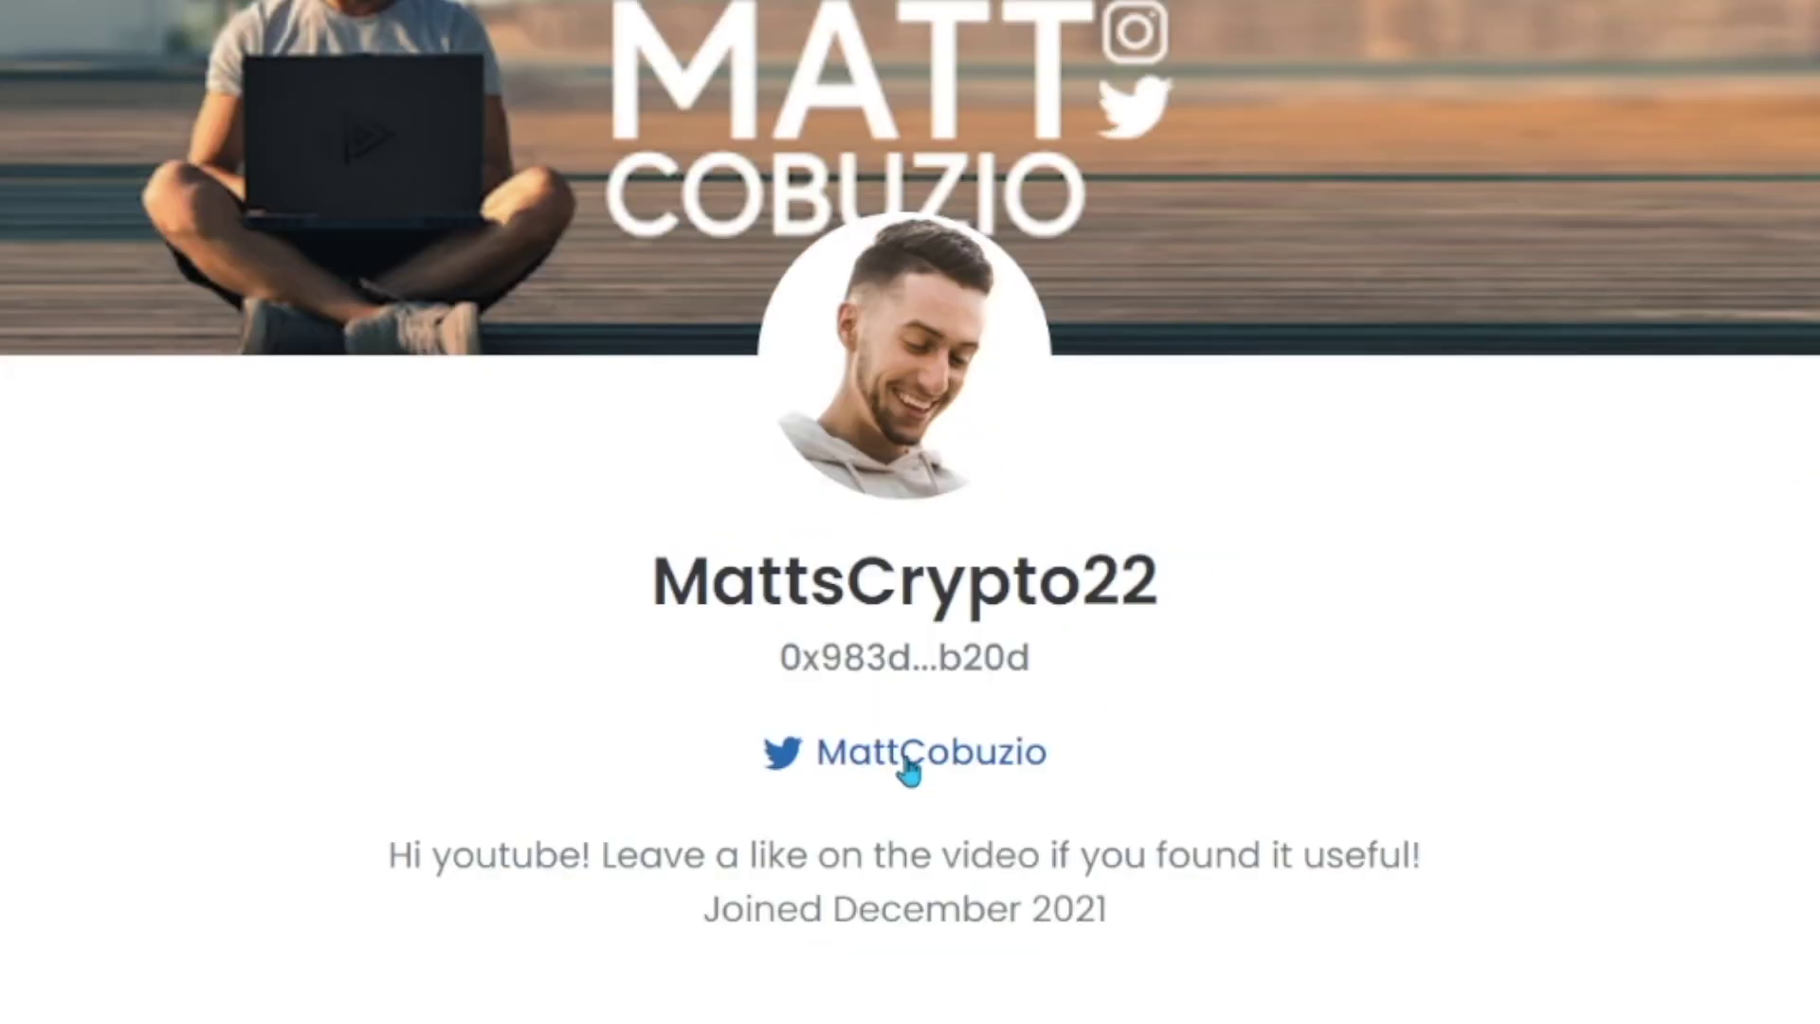
left_click_drag(385, 861, 1200, 912)
left_click(1316, 922)
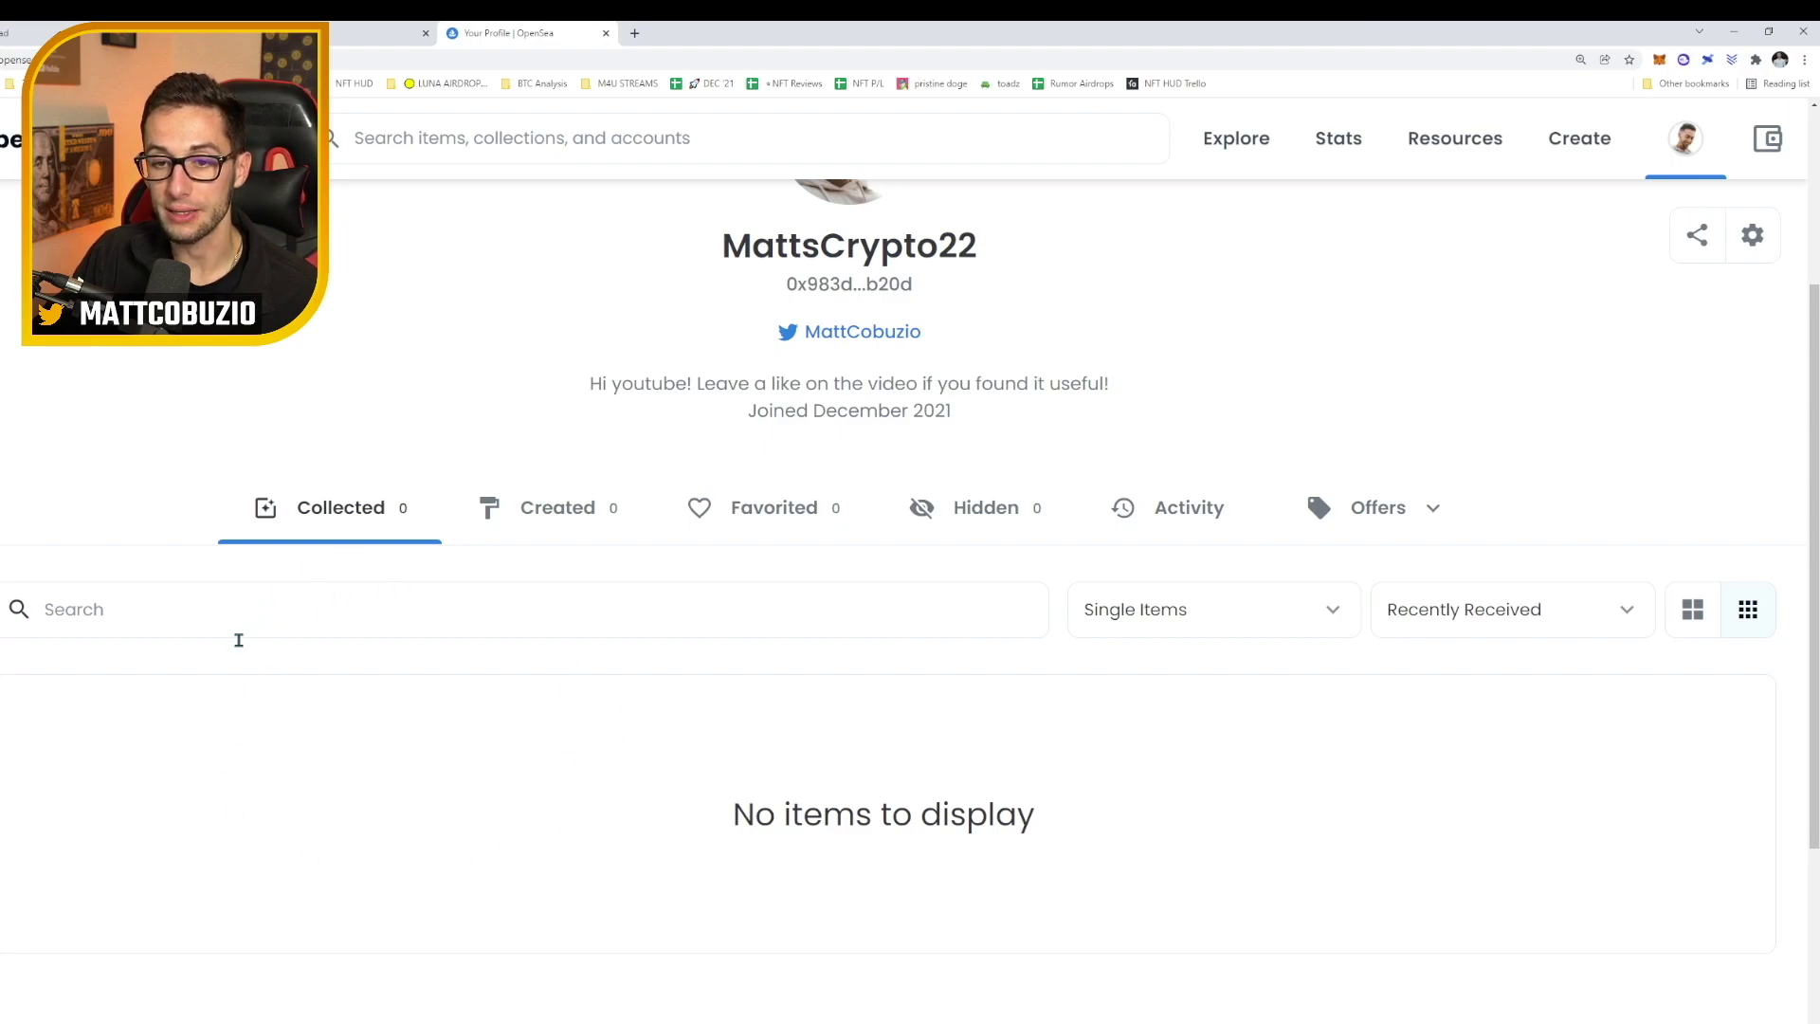
Review the Created, Favorited, Hidden and Activity tabs, ending on the empty activity
left_click(567, 528)
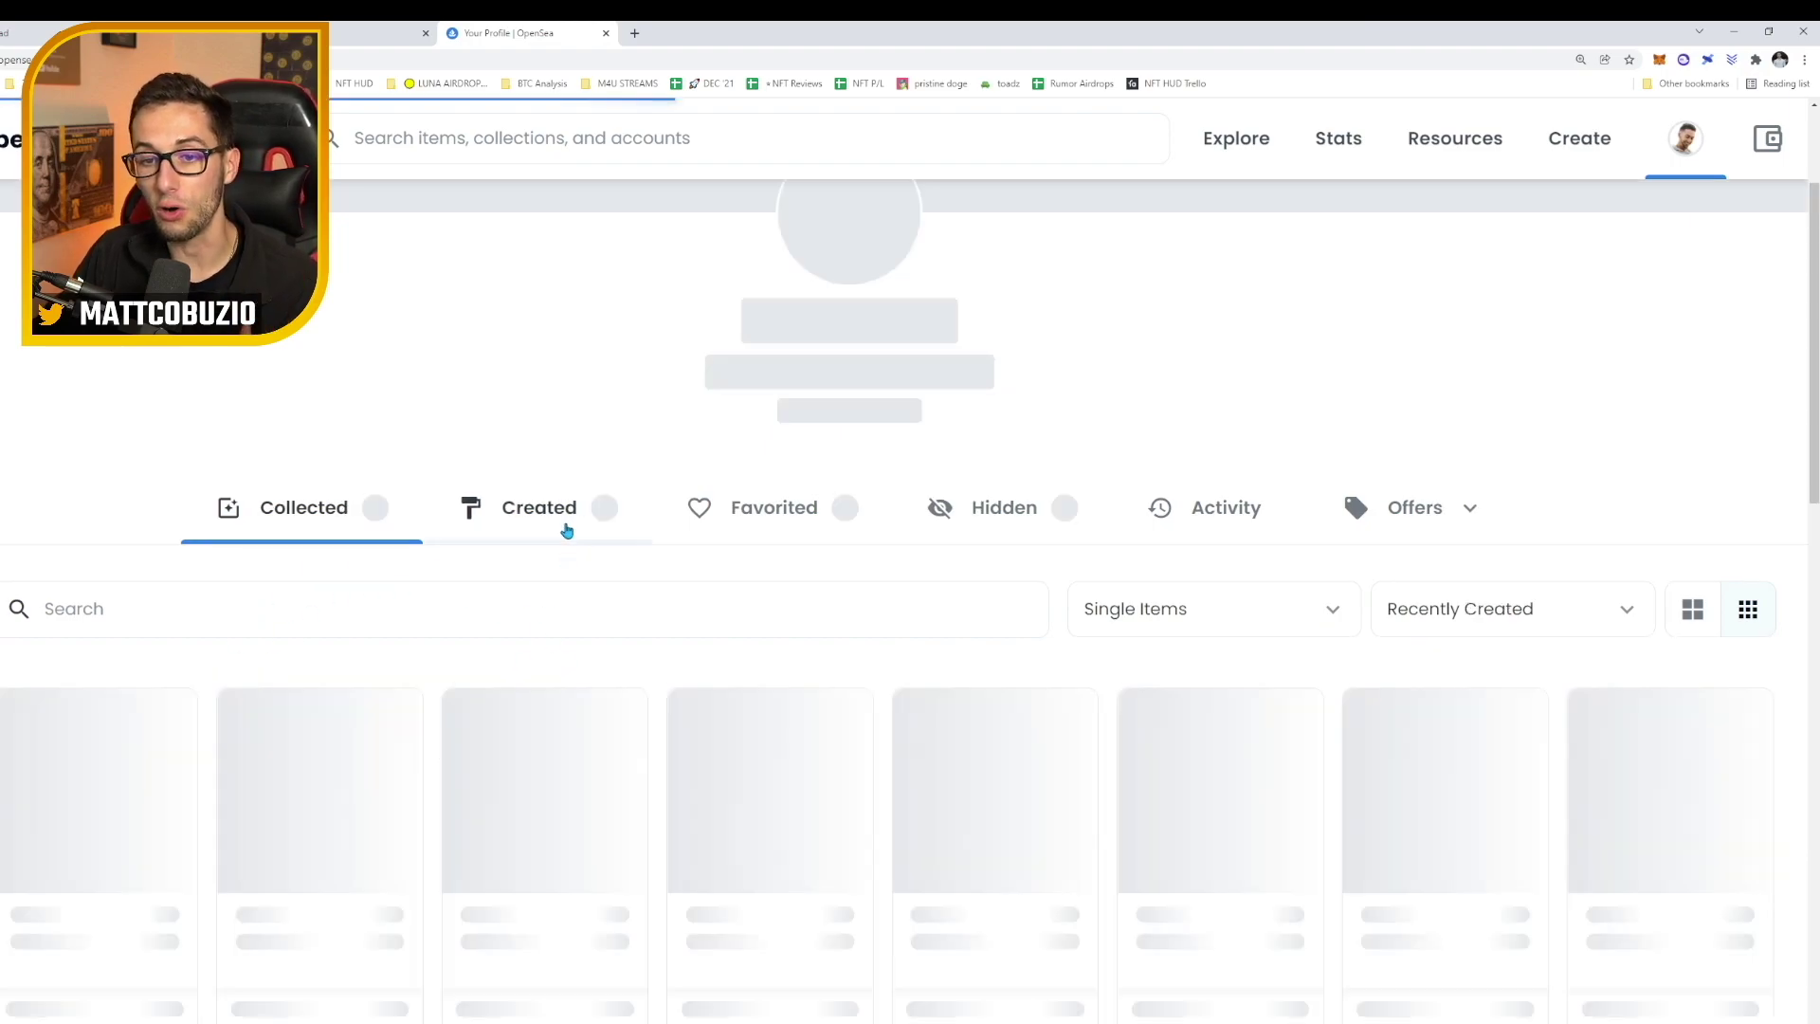
left_click(762, 524)
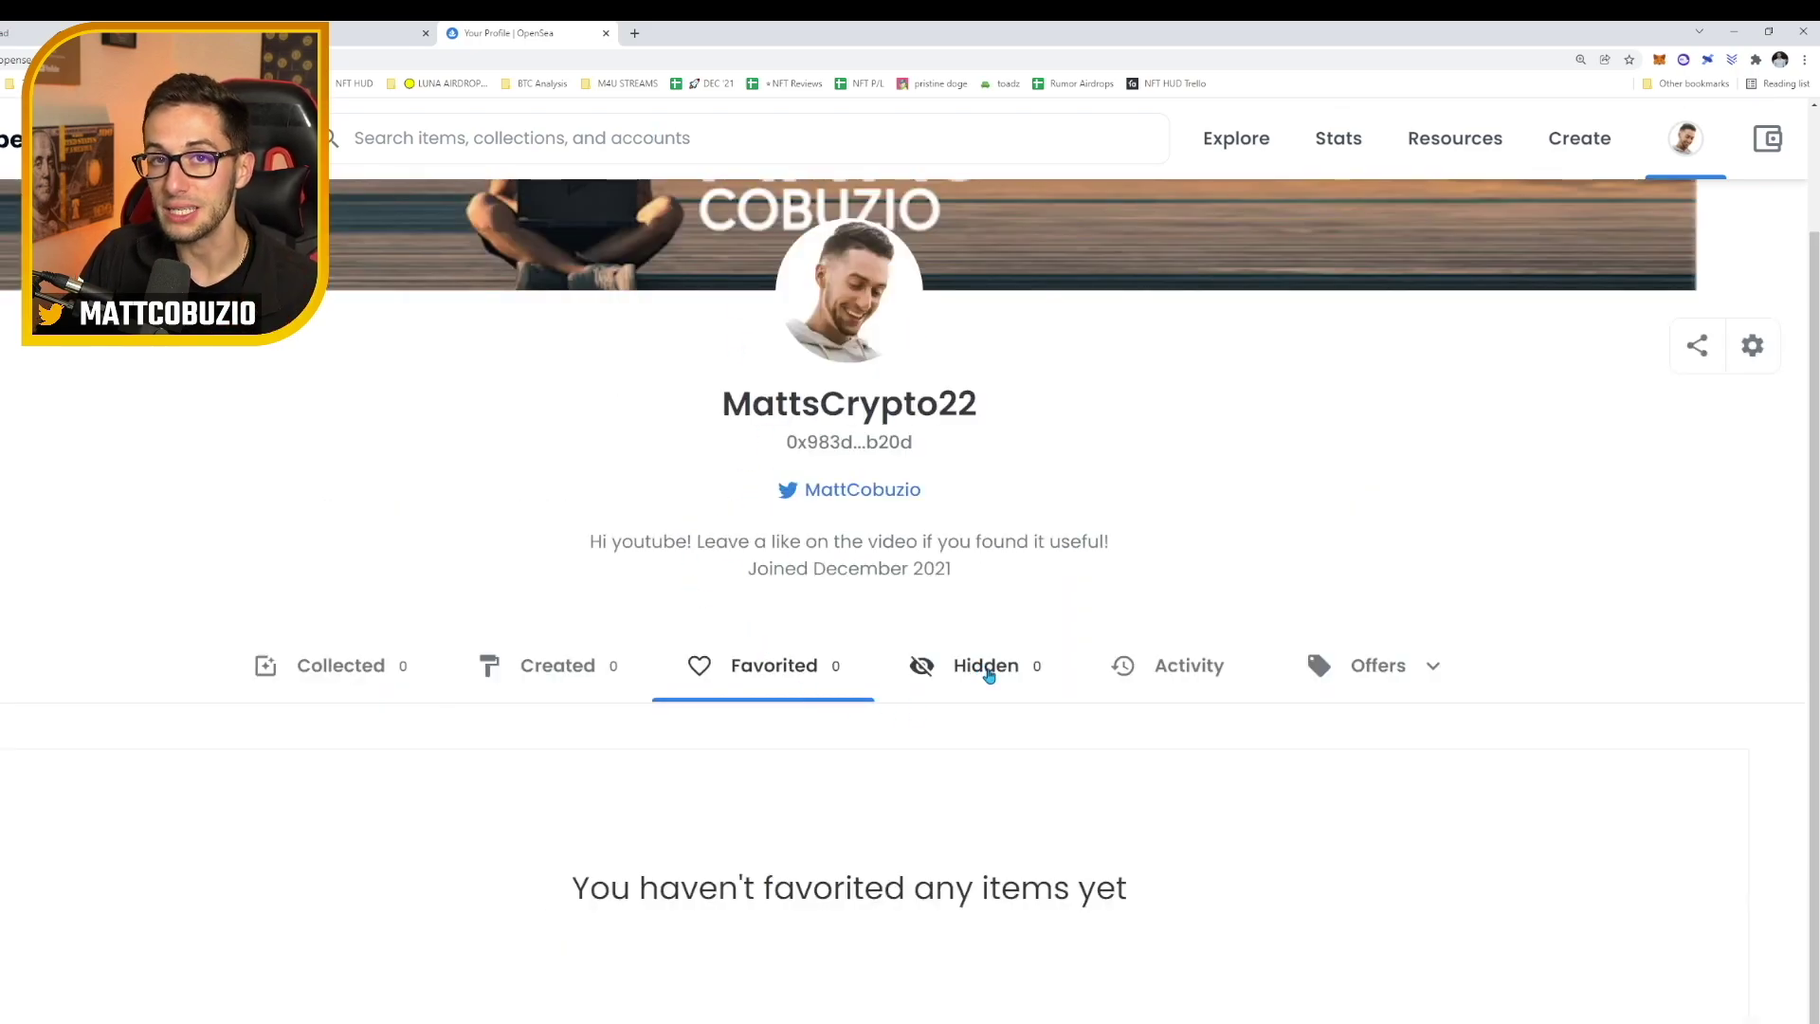
left_click(986, 674)
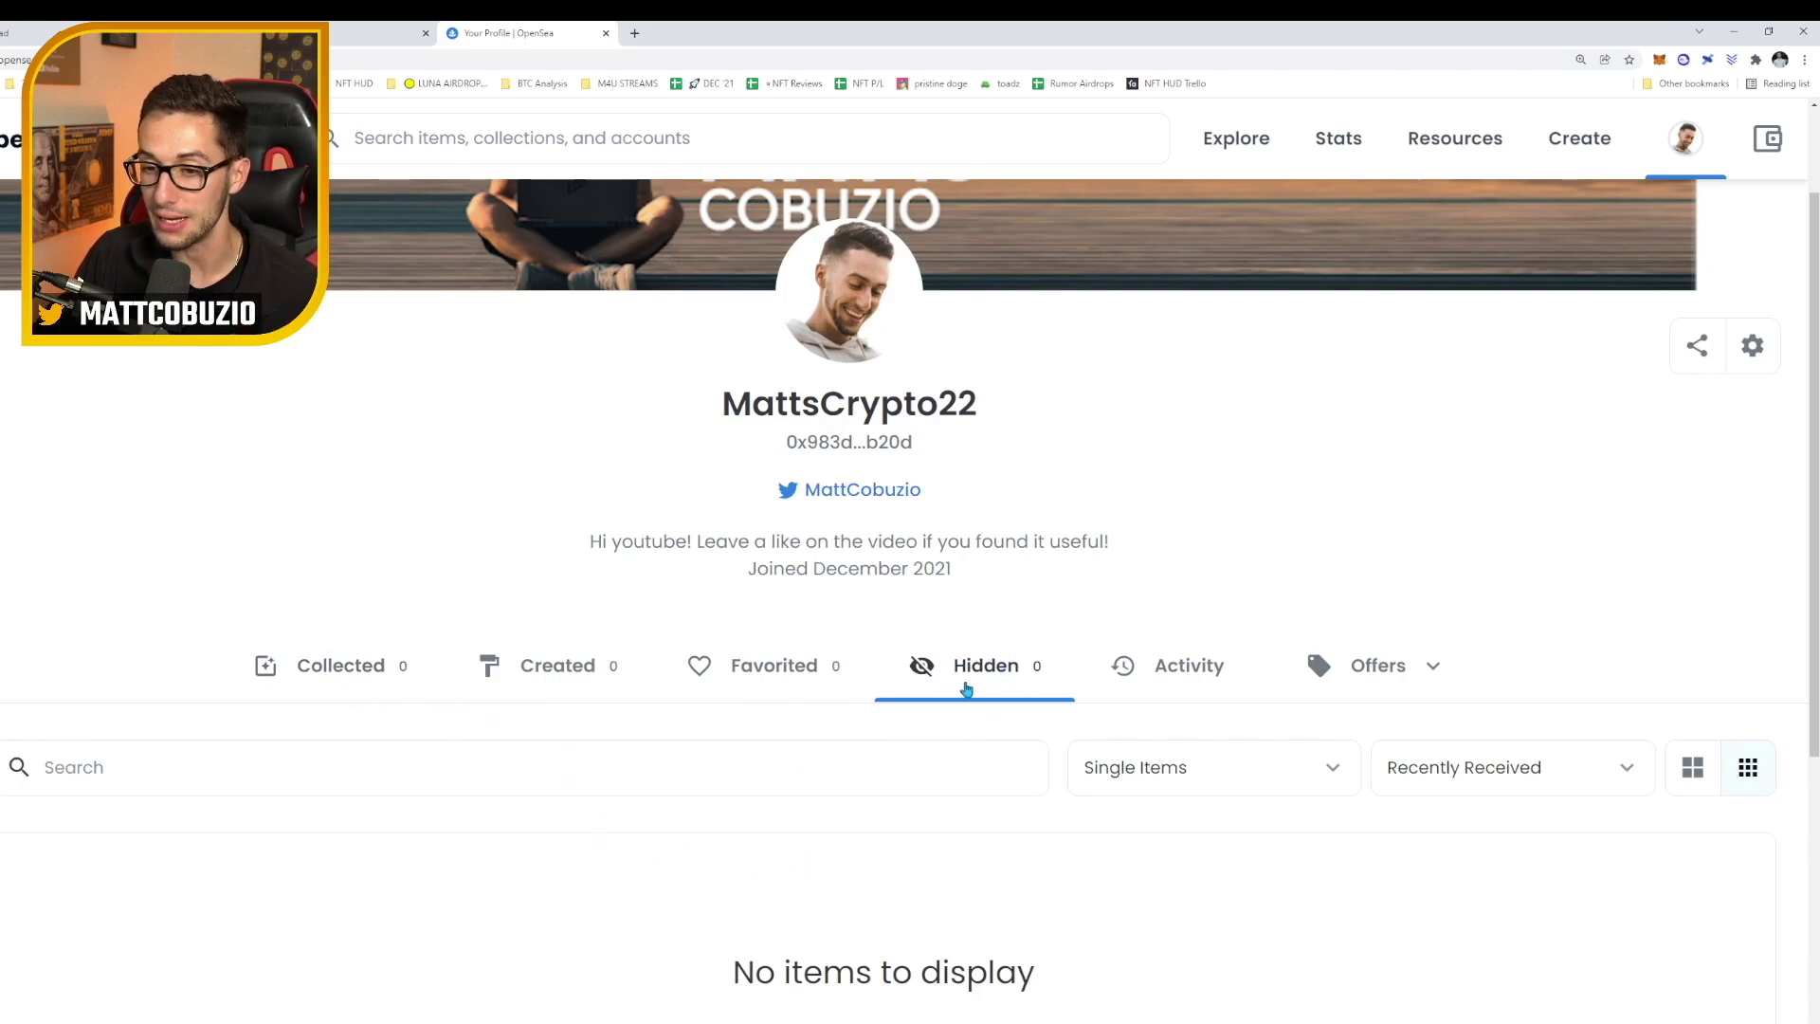
left_click(1193, 375)
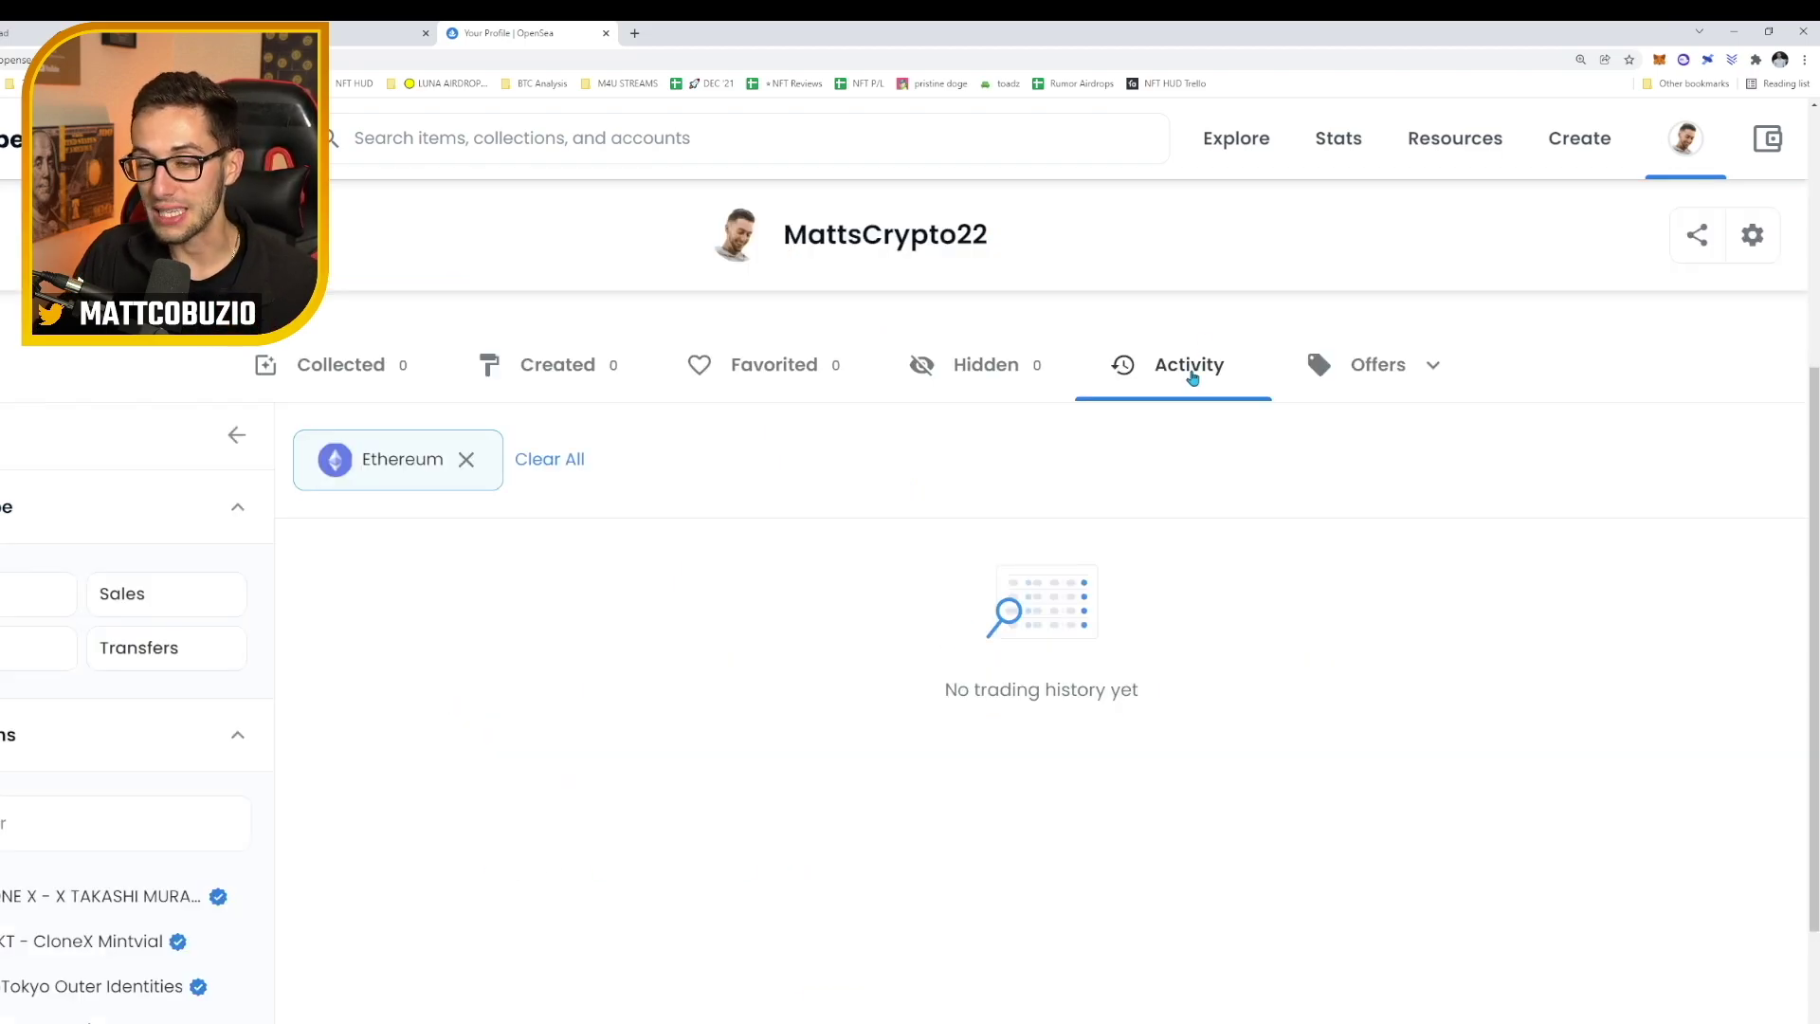